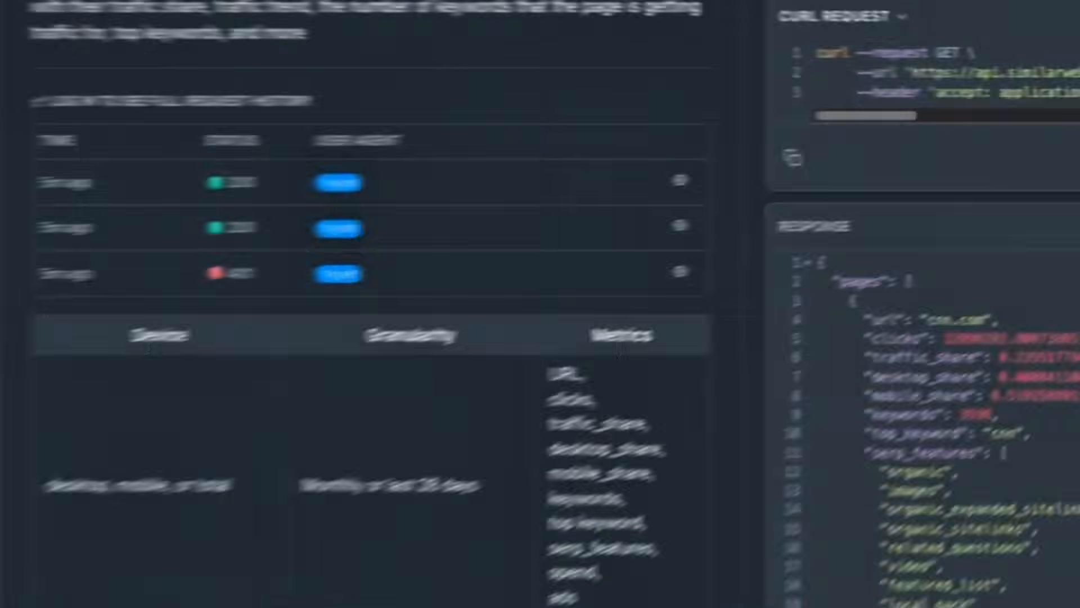
{"action": "scroll", "coordinate": [990, 416], "scroll_direction": "down", "scroll_amount": 3}
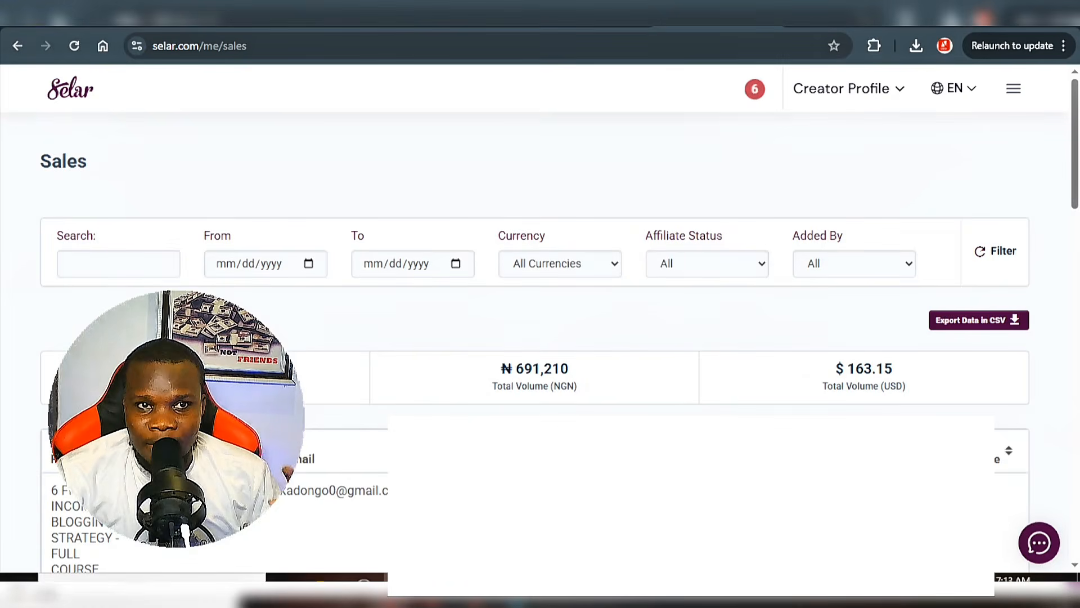
{"action": "left_click", "coordinate": [75, 47]}
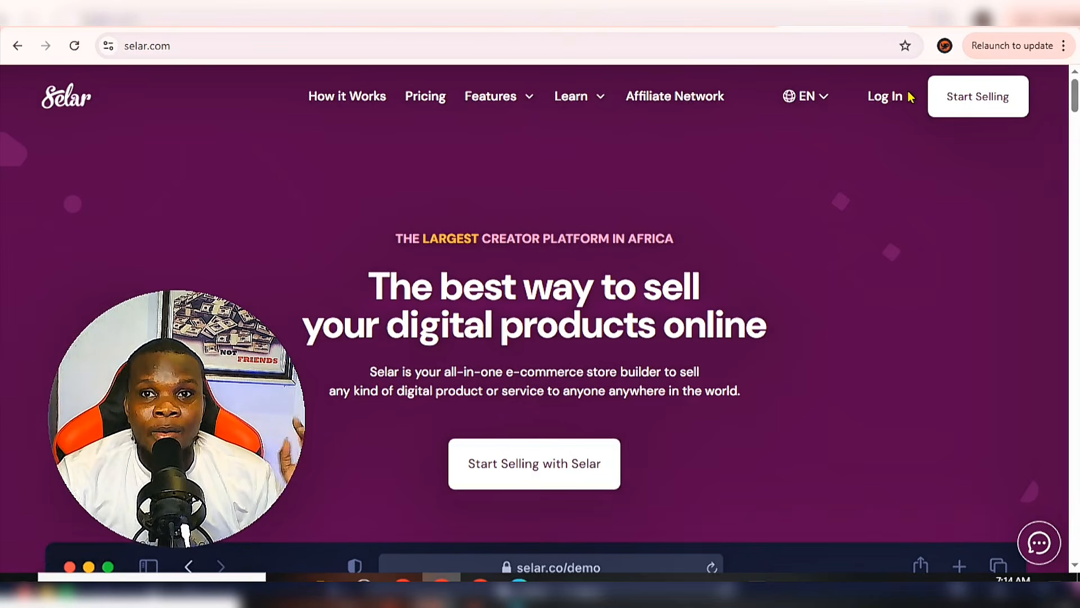
Open the Selar seller registration page and look over the account creation form's fields.
{"action": "left_click", "coordinate": [982, 114]}
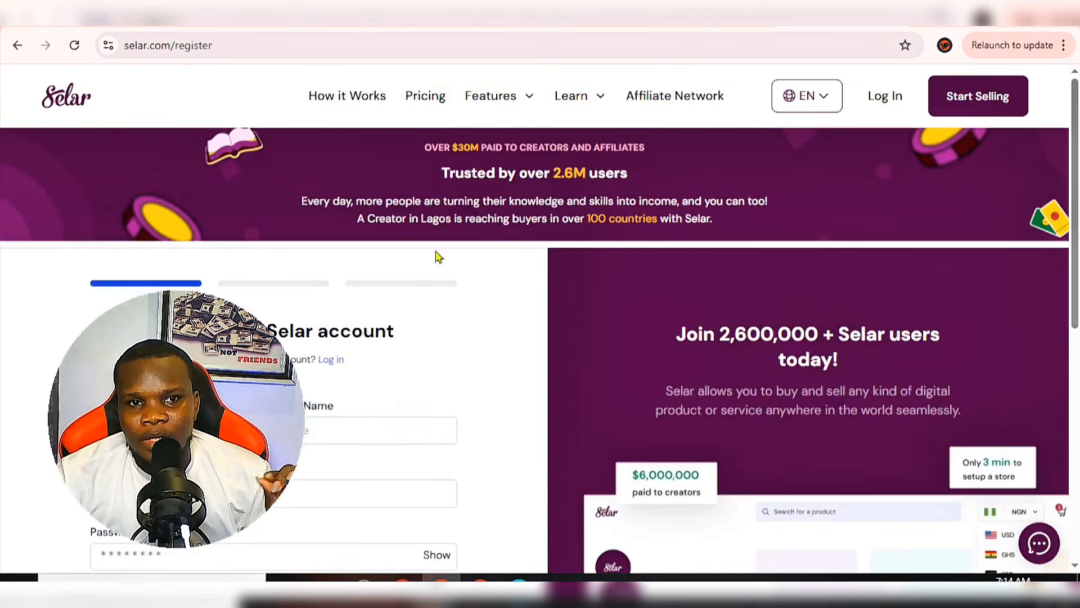
{"action": "scroll", "coordinate": [326, 320], "scroll_direction": "down", "scroll_amount": 3}
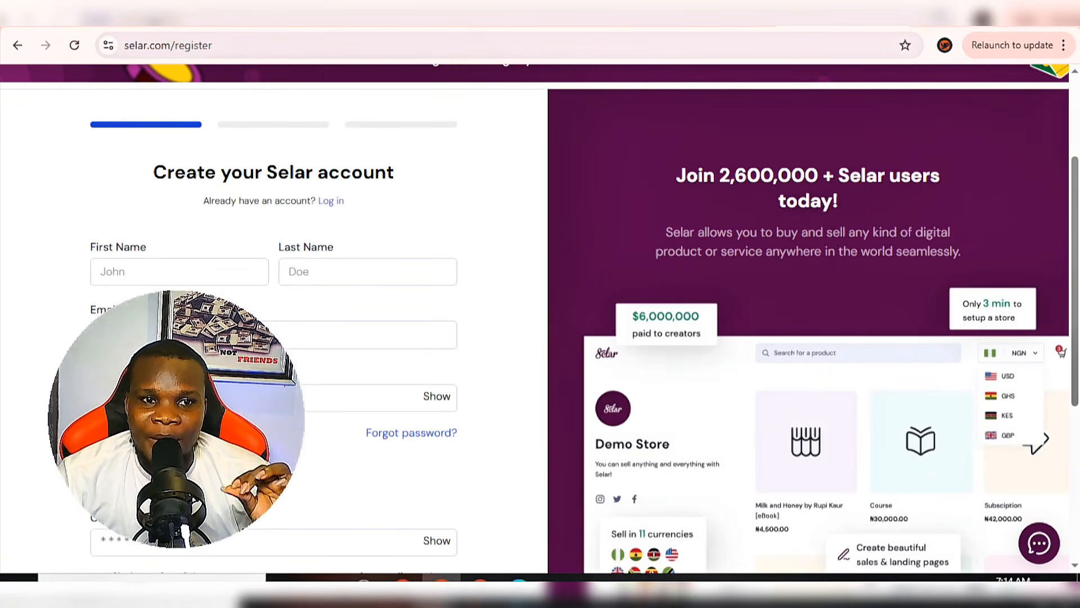
{"action": "scroll", "coordinate": [535, 327], "scroll_direction": "down", "scroll_amount": 2}
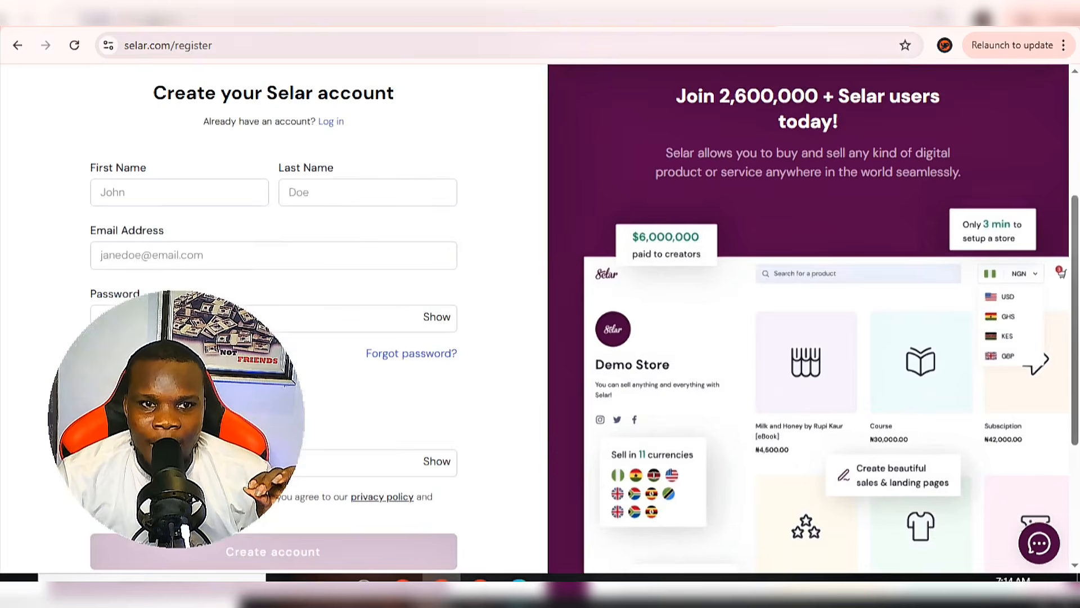
{"action": "scroll", "coordinate": [534, 327], "scroll_direction": "down", "scroll_amount": 2}
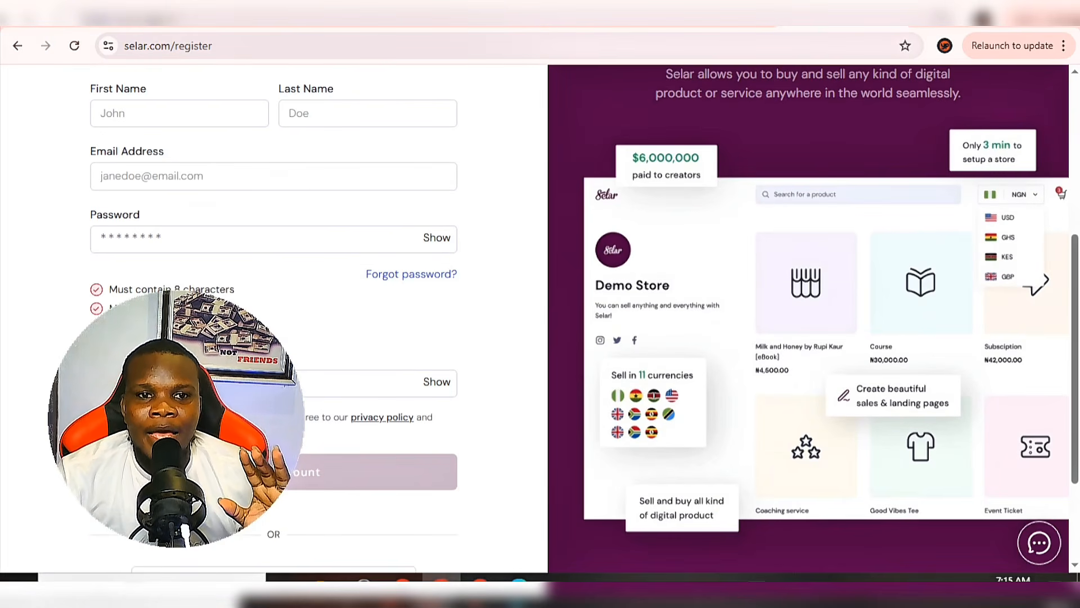
{"action": "scroll", "coordinate": [339, 450], "scroll_direction": "down", "scroll_amount": 2}
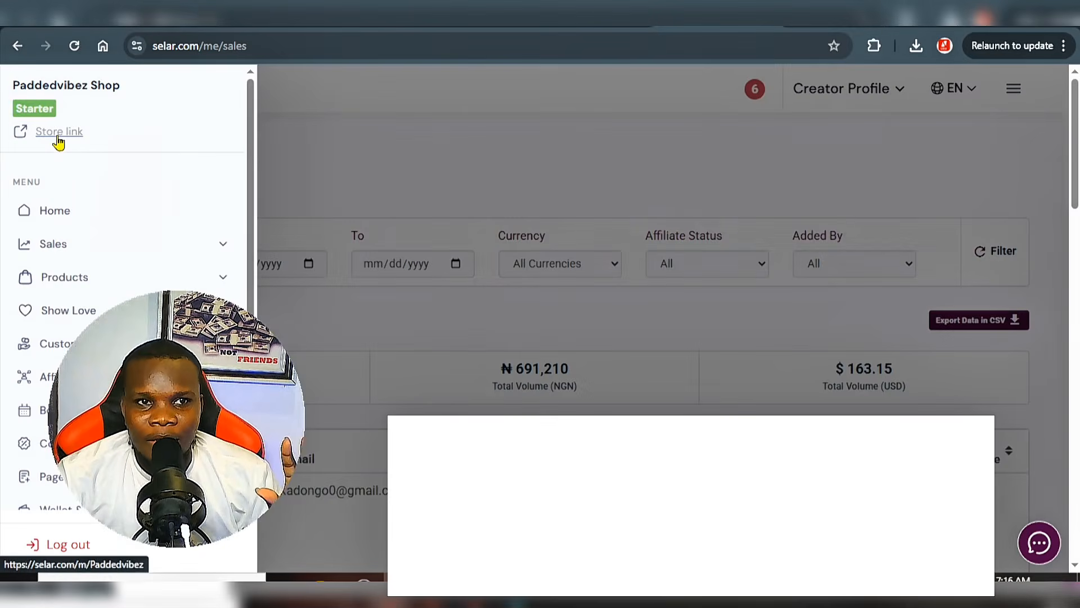
Open the Paddedvibez Shop storefront through its store link and browse the products and prices on offer.
{"action": "left_click", "coordinate": [57, 137]}
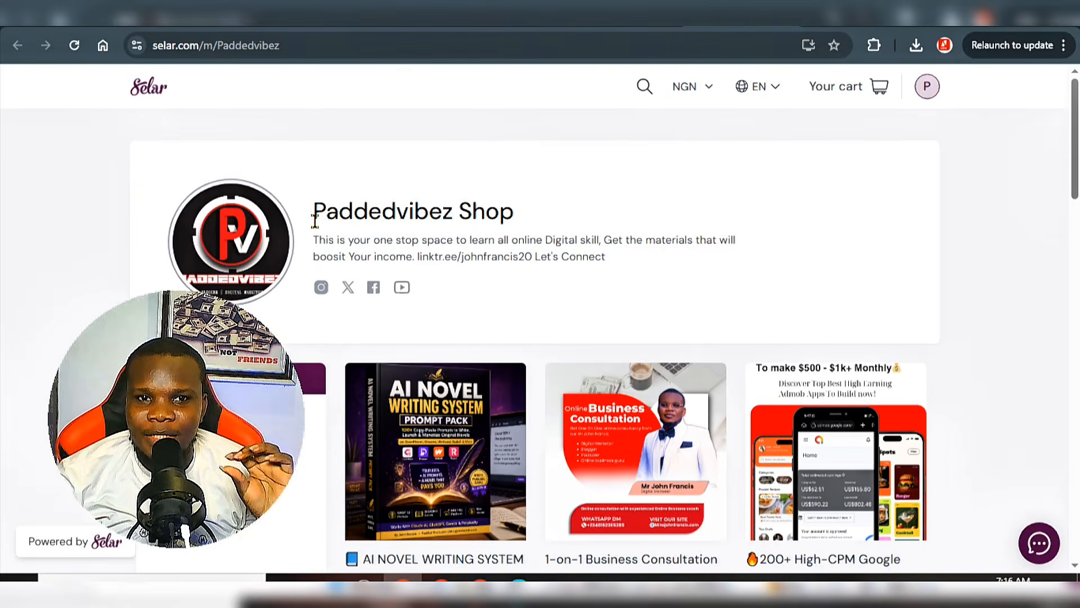
{"action": "left_click_drag", "start_coordinate": [320, 211], "coordinate": [581, 224]}
{"action": "left_click", "coordinate": [583, 225]}
{"action": "scroll", "coordinate": [723, 337], "scroll_direction": "down", "scroll_amount": 4}
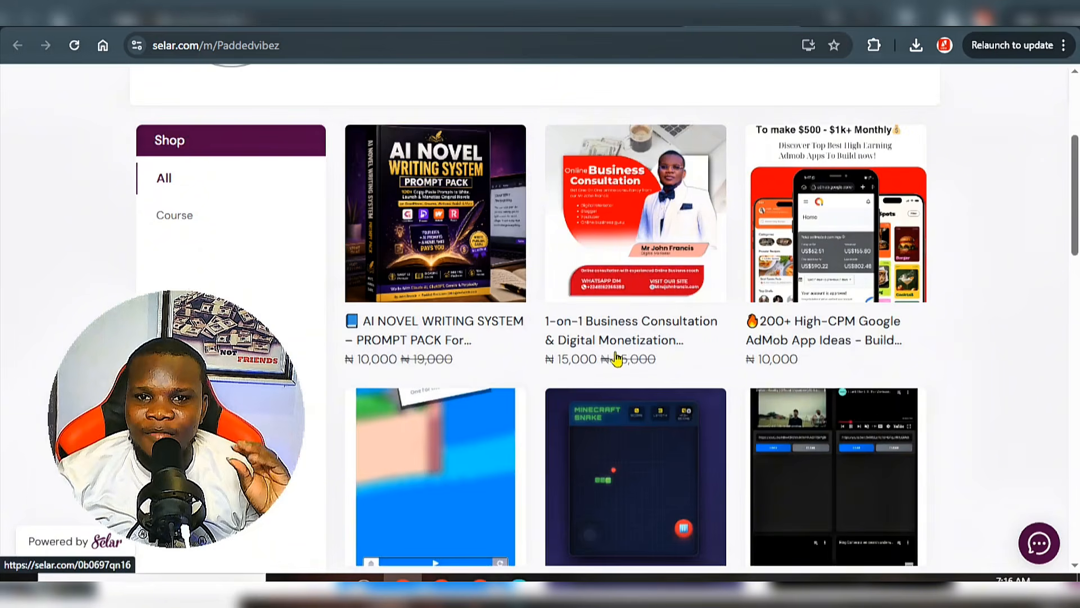
{"action": "scroll", "coordinate": [861, 281], "scroll_direction": "down", "scroll_amount": 3}
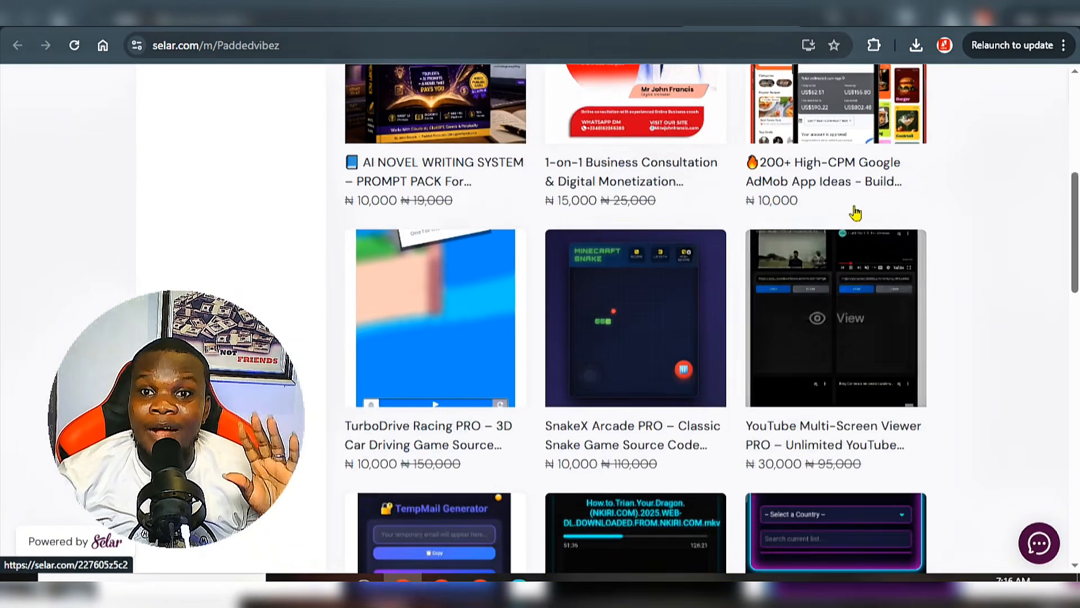
{"action": "scroll", "coordinate": [787, 436], "scroll_direction": "down", "scroll_amount": 5}
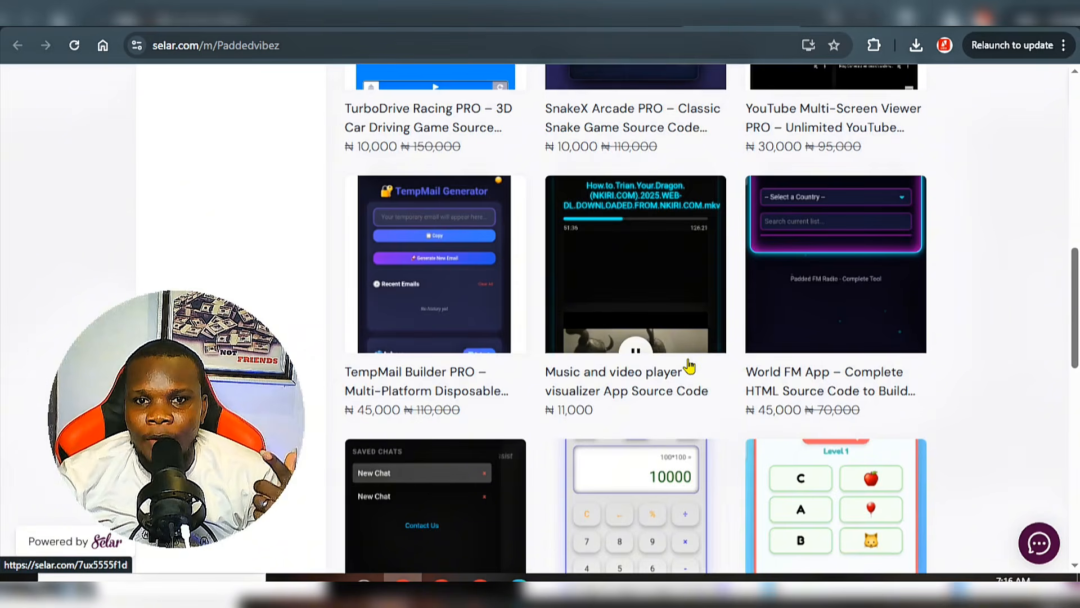
{"action": "scroll", "coordinate": [776, 393], "scroll_direction": "down", "scroll_amount": 8}
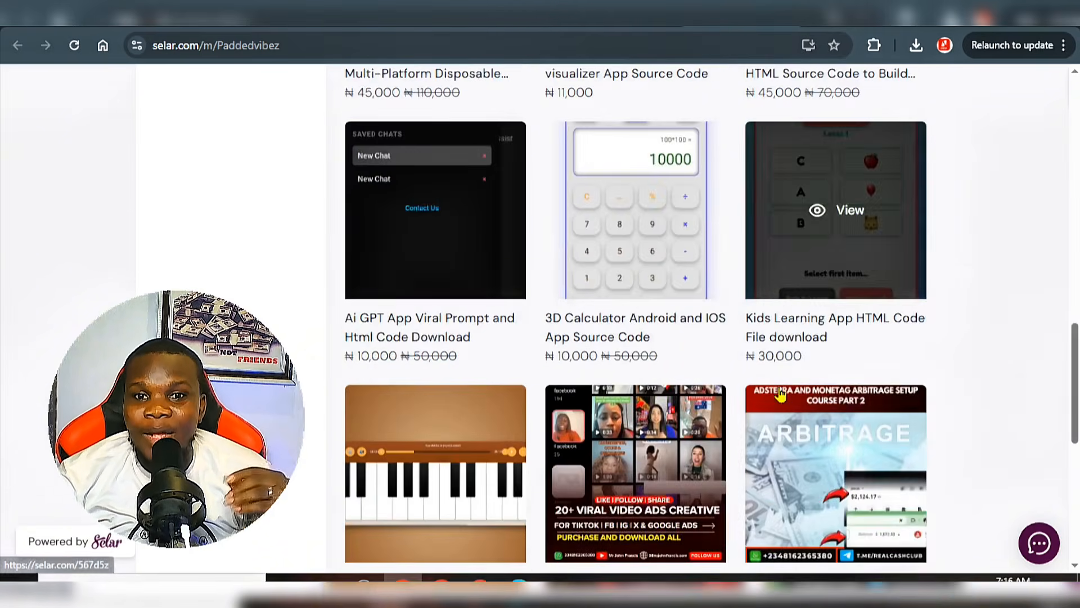
{"action": "scroll", "coordinate": [685, 351], "scroll_direction": "down", "scroll_amount": 5}
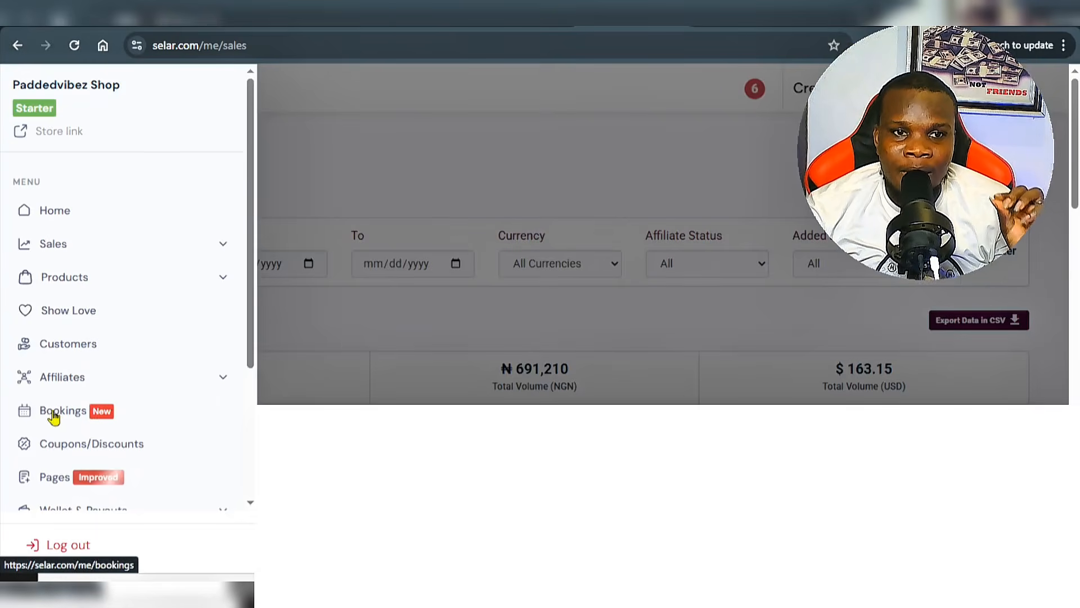
{"action": "left_click", "coordinate": [224, 382]}
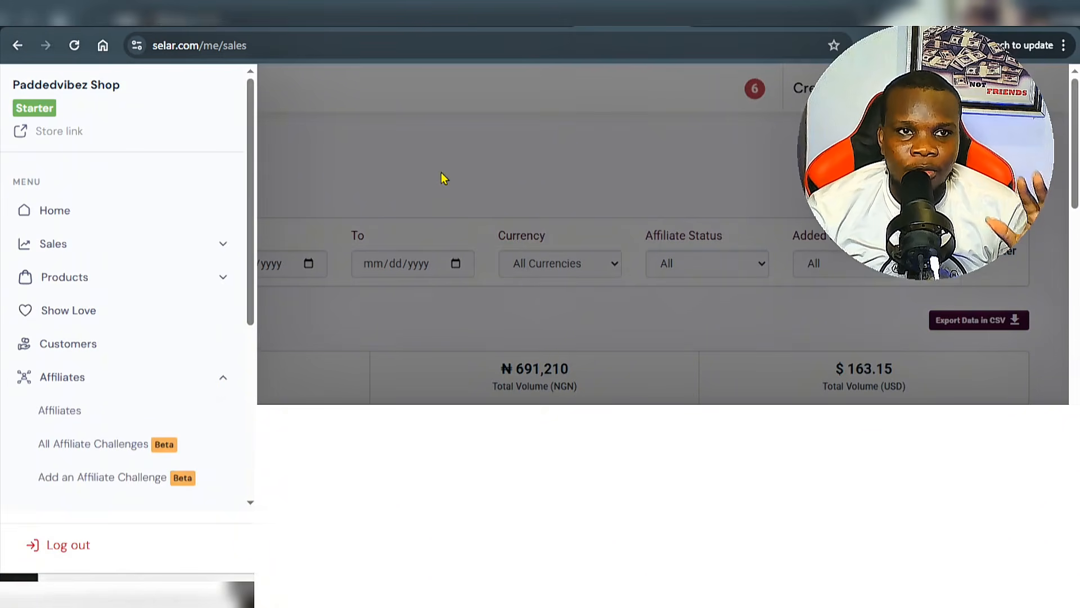
{"action": "left_click", "coordinate": [441, 172]}
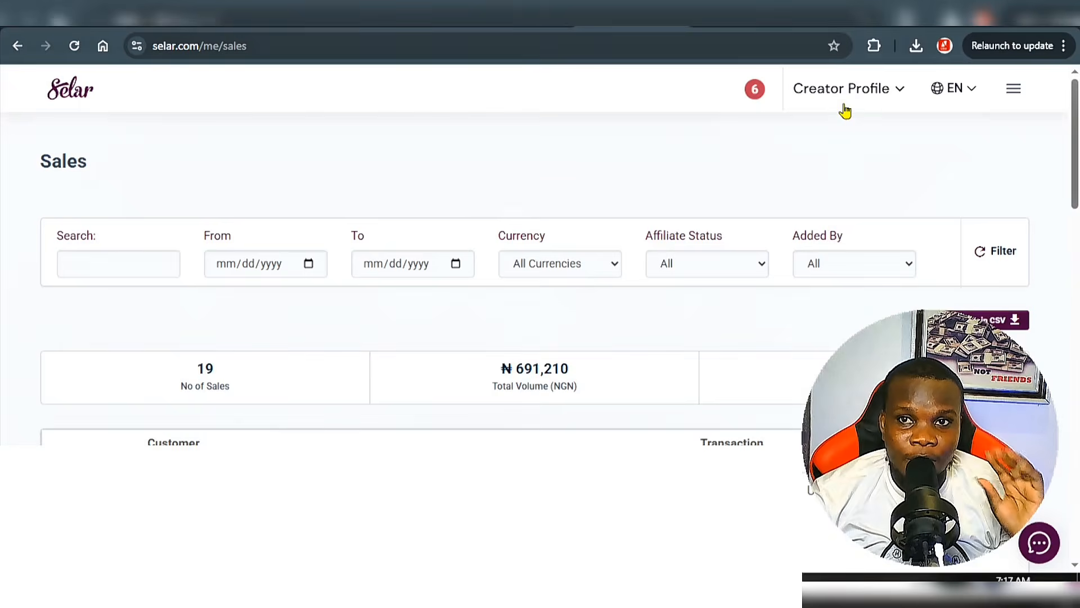
{"action": "left_click", "coordinate": [888, 91]}
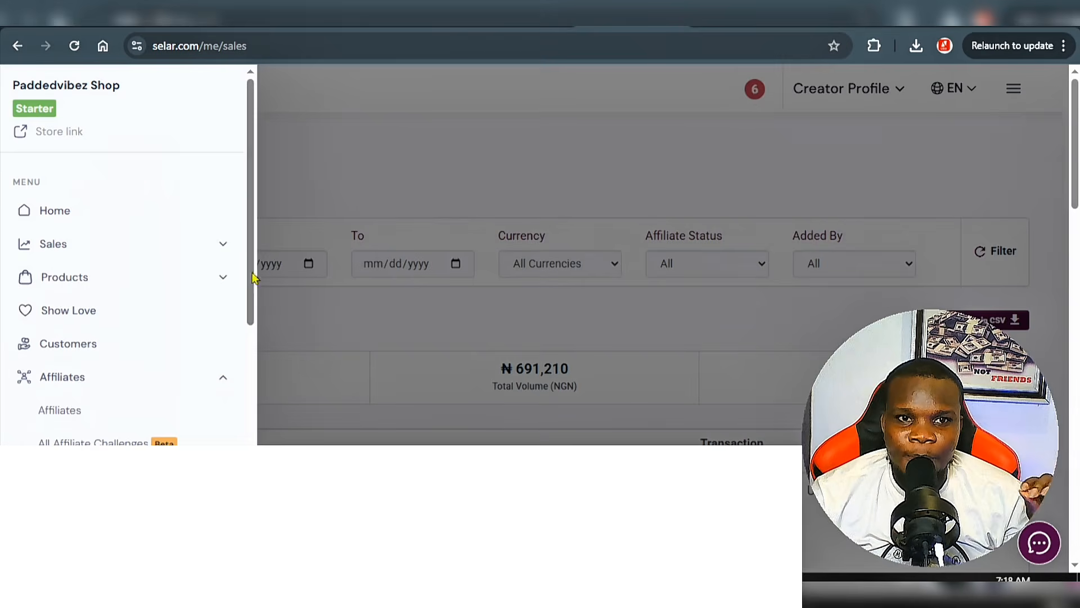
Open the shop's list of all products and look through the product names and types.
{"action": "left_click", "coordinate": [222, 281]}
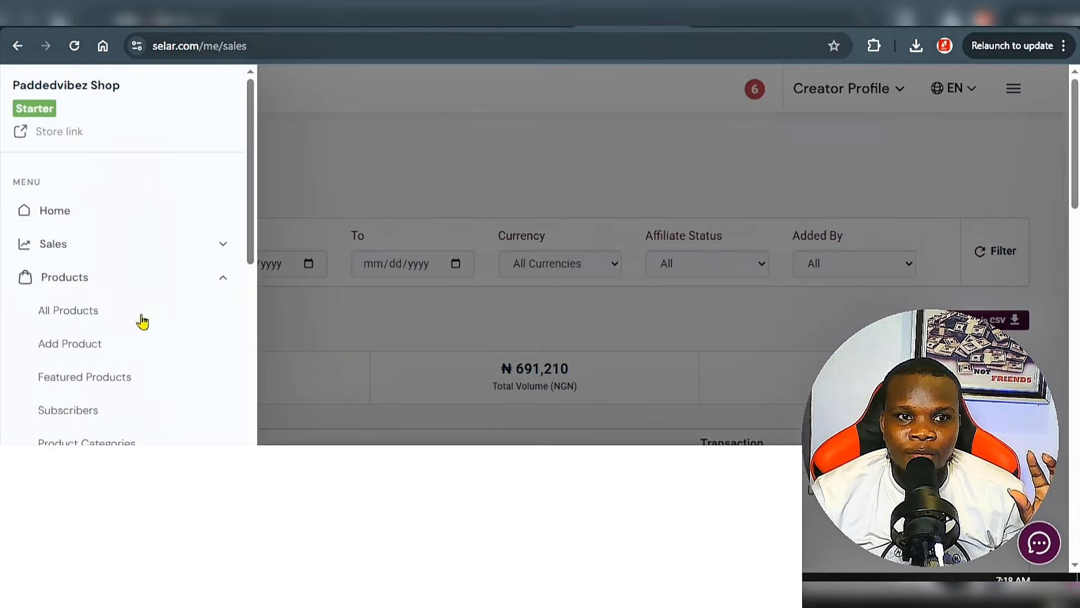
{"action": "left_click", "coordinate": [69, 312]}
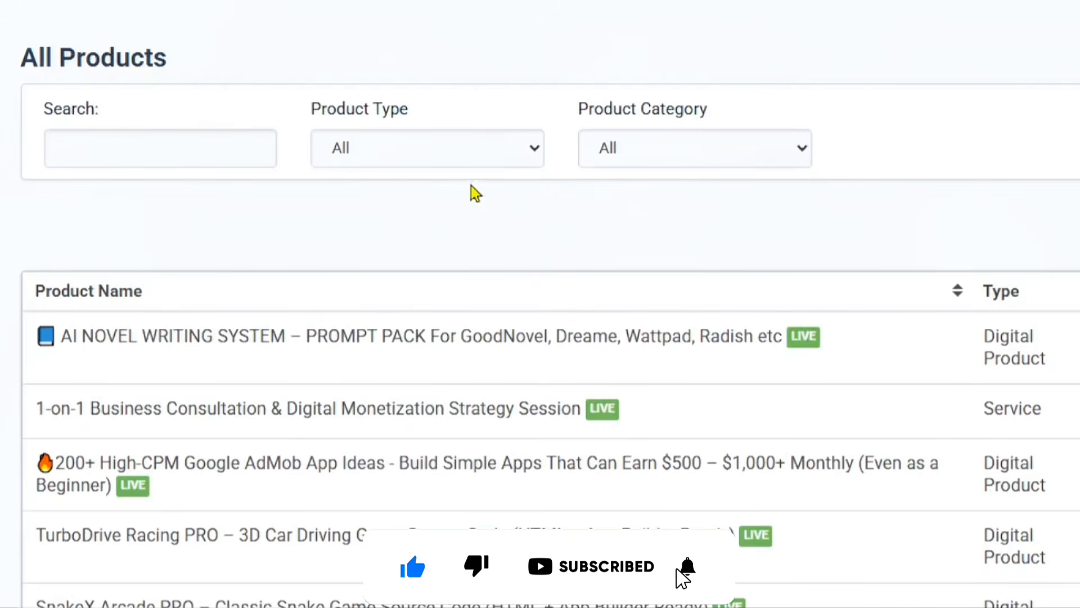
{"action": "scroll", "coordinate": [590, 392], "scroll_direction": "down", "scroll_amount": 3}
{"action": "scroll", "coordinate": [590, 392], "scroll_direction": "down", "scroll_amount": 4}
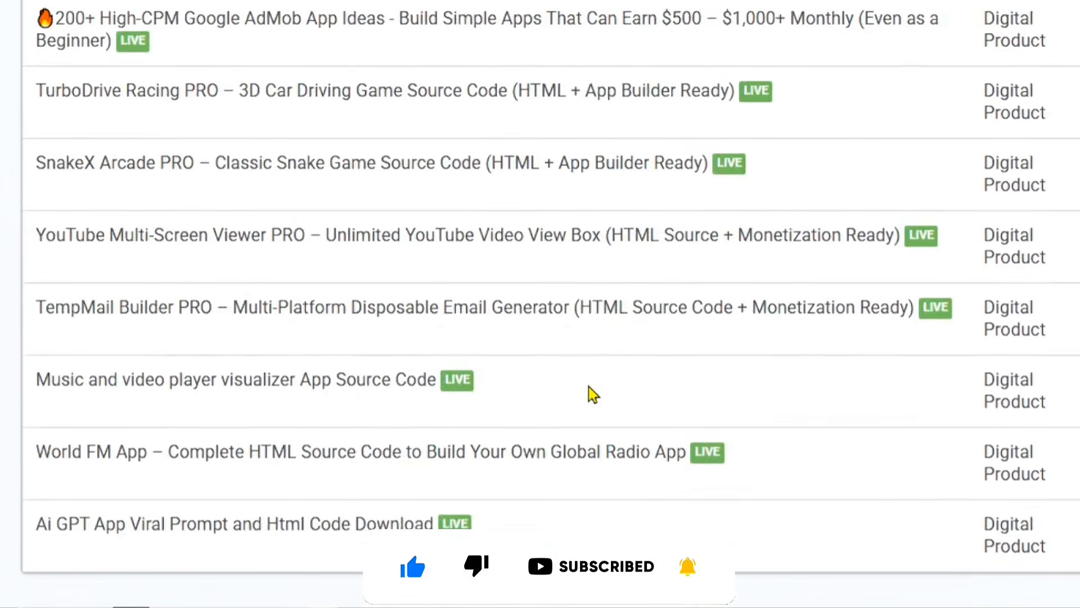
{"action": "scroll", "coordinate": [587, 392], "scroll_direction": "down", "scroll_amount": 3}
{"action": "scroll", "coordinate": [589, 387], "scroll_direction": "up", "scroll_amount": 5}
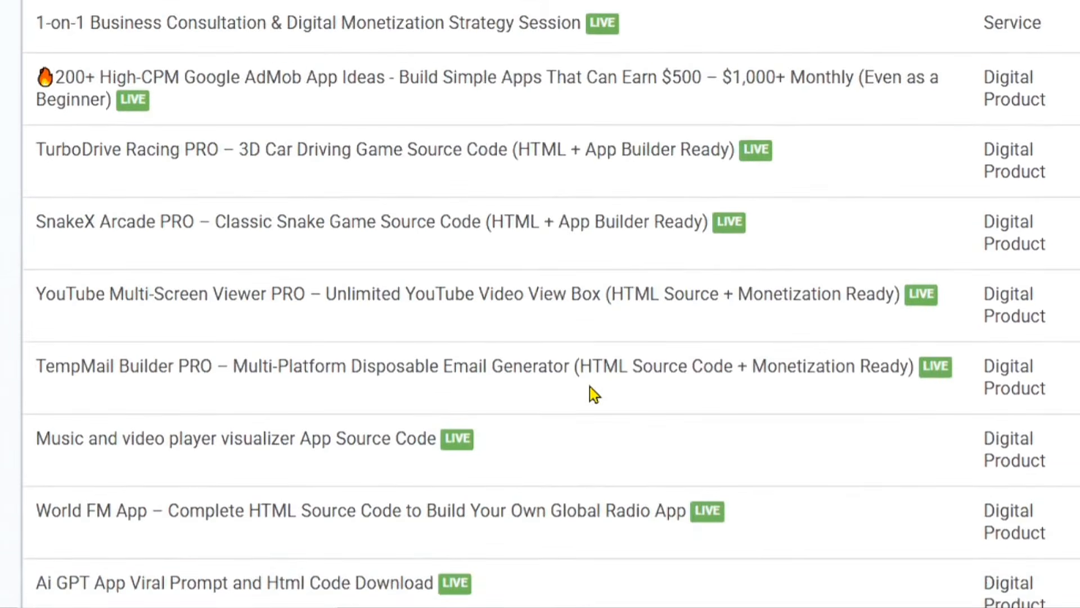
{"action": "scroll", "coordinate": [589, 387], "scroll_direction": "down", "scroll_amount": 4}
{"action": "scroll", "coordinate": [592, 387], "scroll_direction": "up", "scroll_amount": 9}
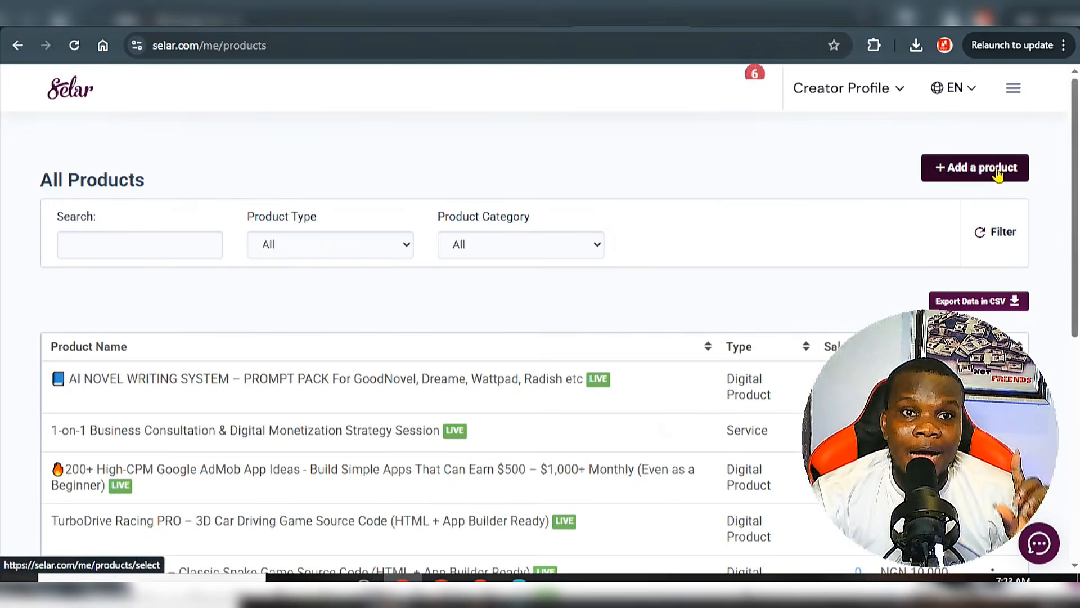
Start adding a product, review the available product types and choose Digital Product.
{"action": "left_click", "coordinate": [997, 176]}
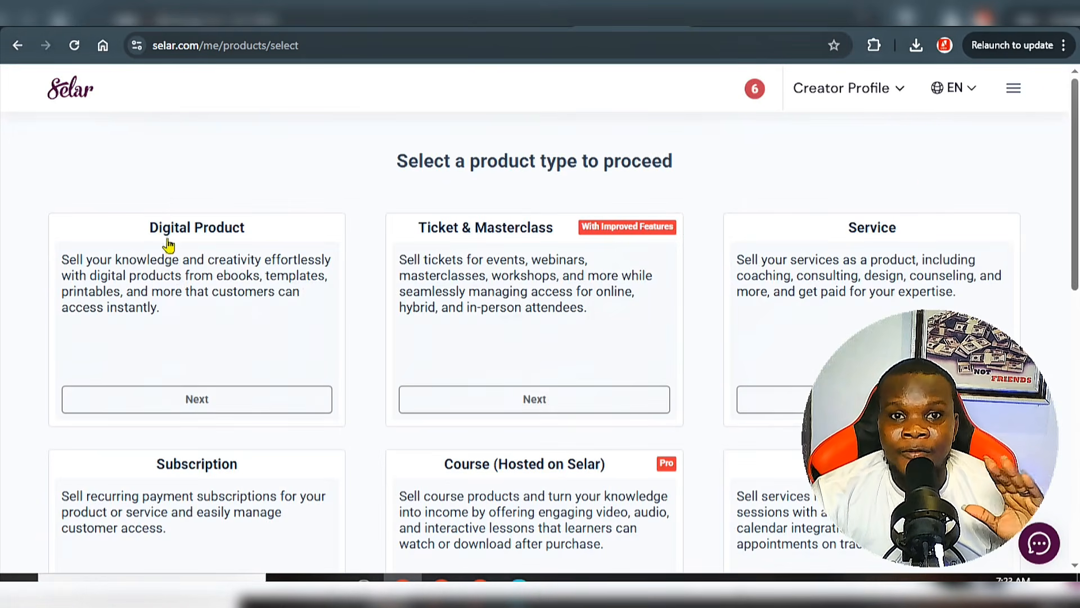
{"action": "scroll", "coordinate": [1003, 329], "scroll_direction": "down", "scroll_amount": 2}
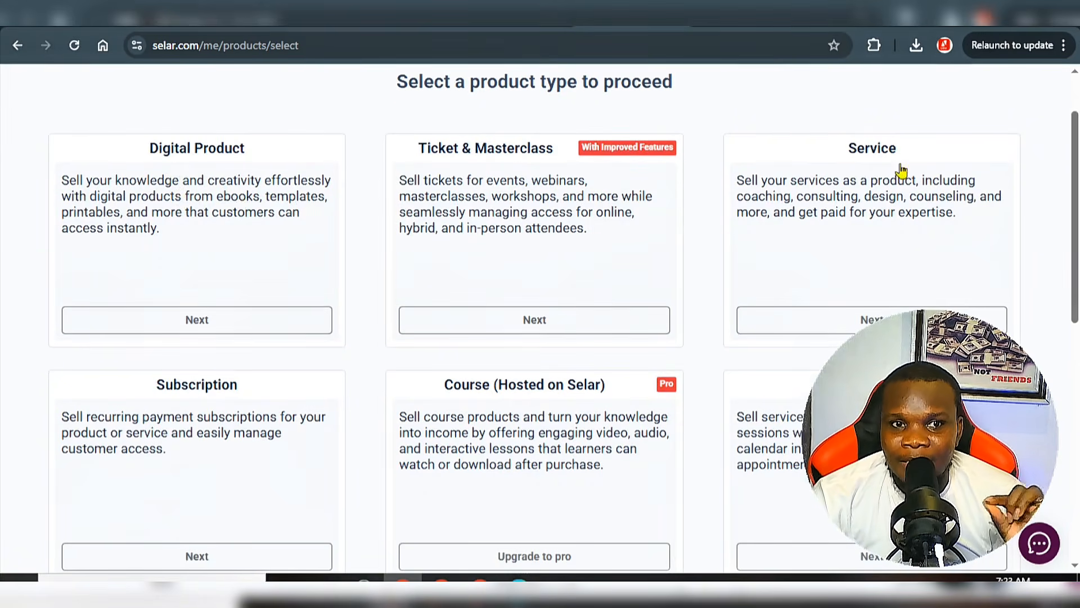
{"action": "scroll", "coordinate": [713, 220], "scroll_direction": "down", "scroll_amount": 3}
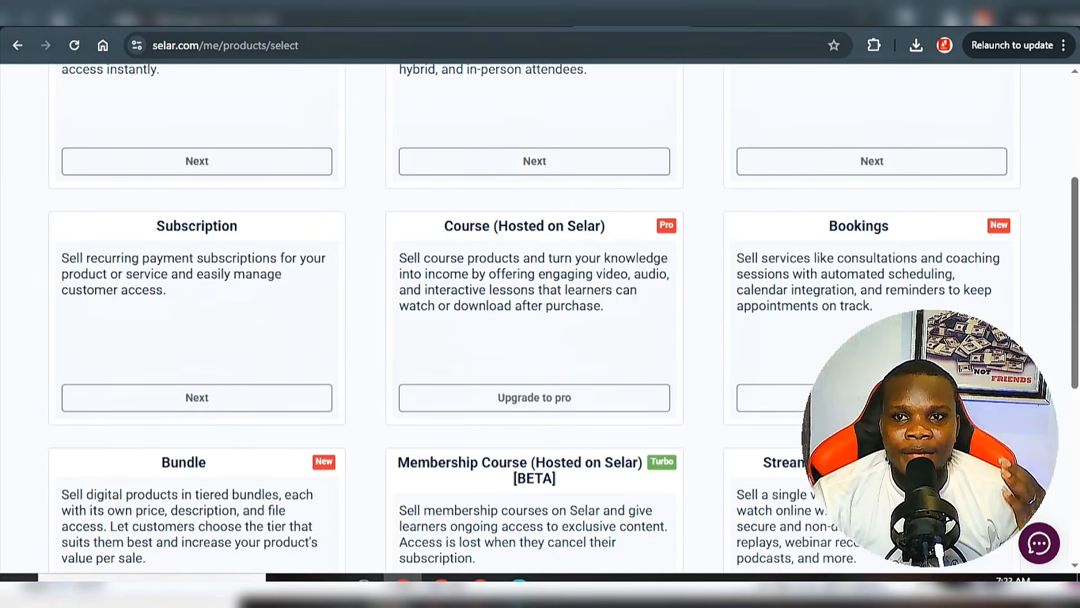
{"action": "scroll", "coordinate": [869, 262], "scroll_direction": "down", "scroll_amount": 1}
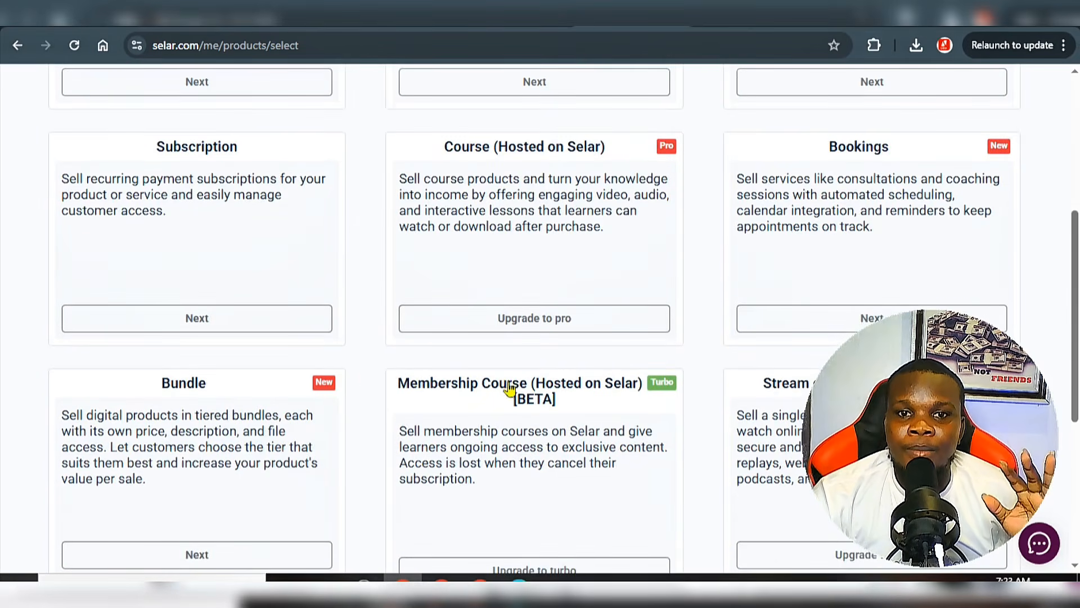
{"action": "scroll", "coordinate": [552, 393], "scroll_direction": "down", "scroll_amount": 1}
{"action": "scroll", "coordinate": [748, 304], "scroll_direction": "down", "scroll_amount": 1}
{"action": "scroll", "coordinate": [618, 371], "scroll_direction": "down", "scroll_amount": 2}
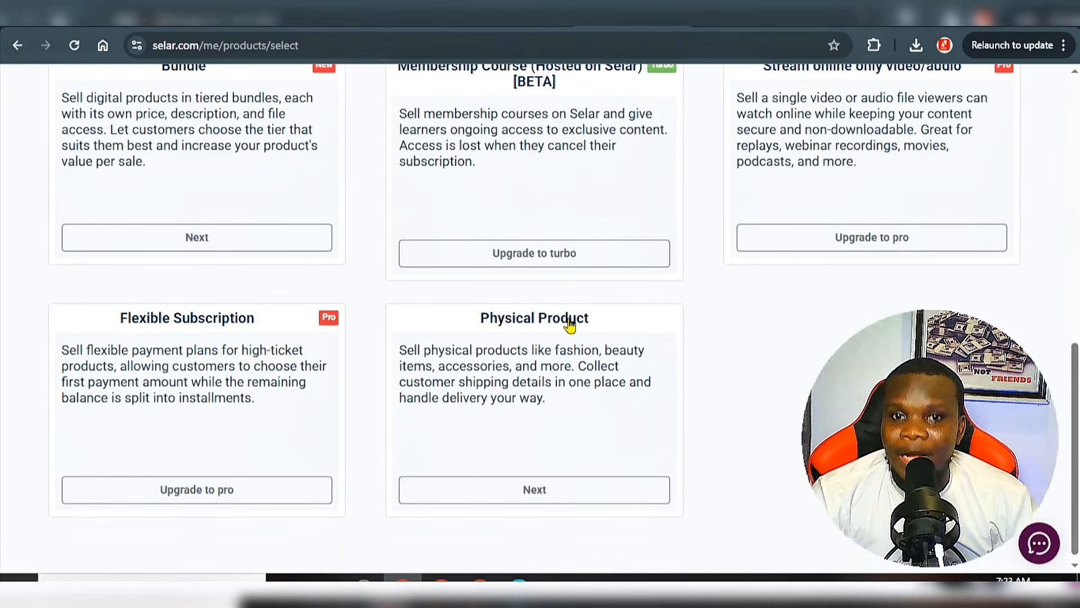
{"action": "scroll", "coordinate": [641, 363], "scroll_direction": "up", "scroll_amount": 3}
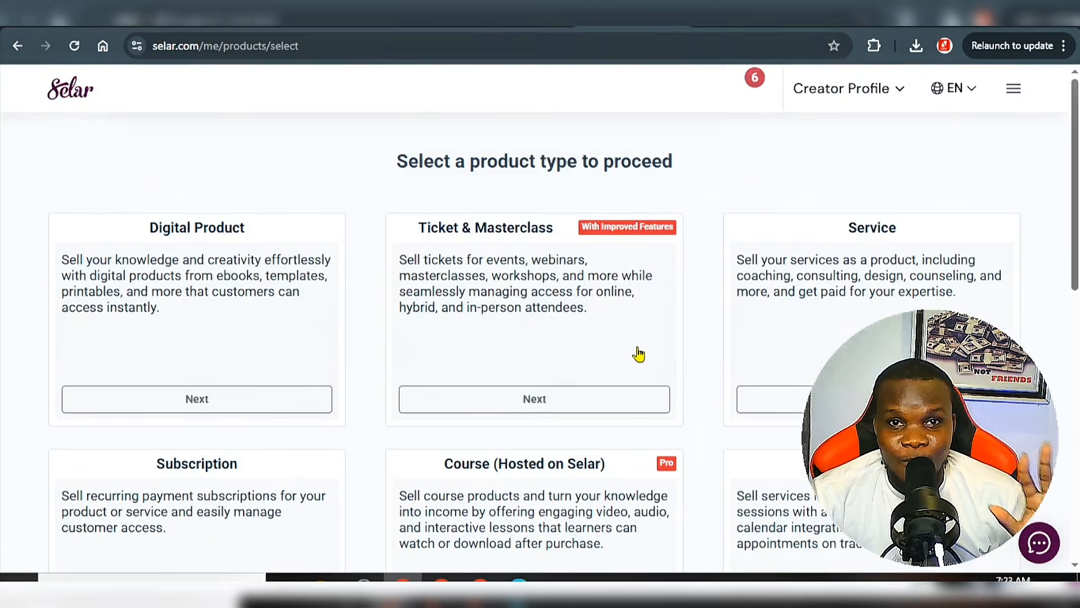
{"action": "left_click", "coordinate": [248, 408]}
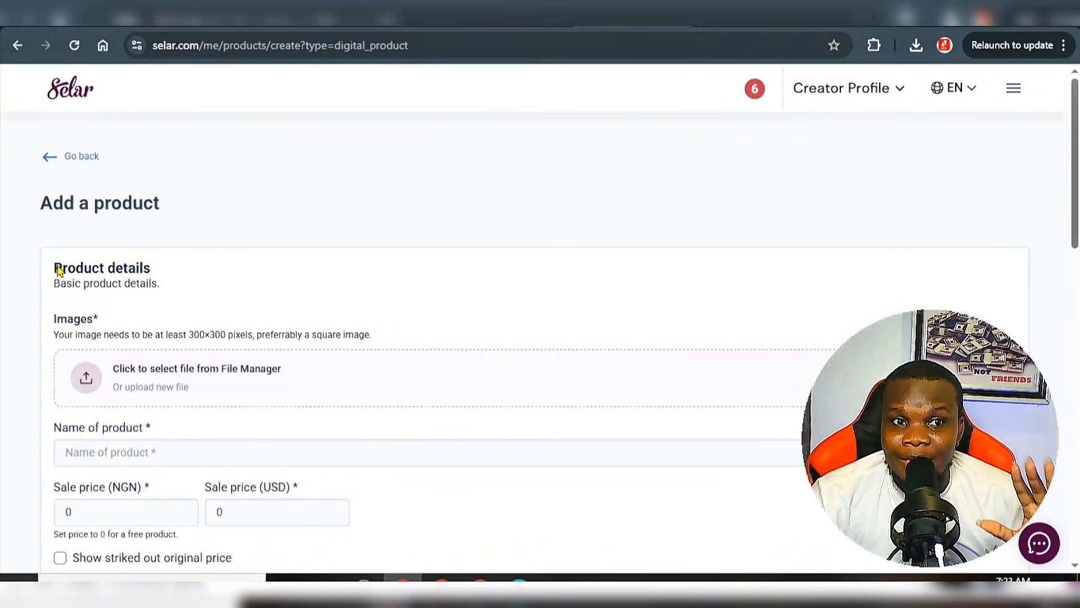
Look over the digital product form, then switch to the Downloads folder in File Explorer to view the PDF files.
{"action": "scroll", "coordinate": [262, 403], "scroll_direction": "down", "scroll_amount": 3}
{"action": "scroll", "coordinate": [264, 404], "scroll_direction": "down", "scroll_amount": 5}
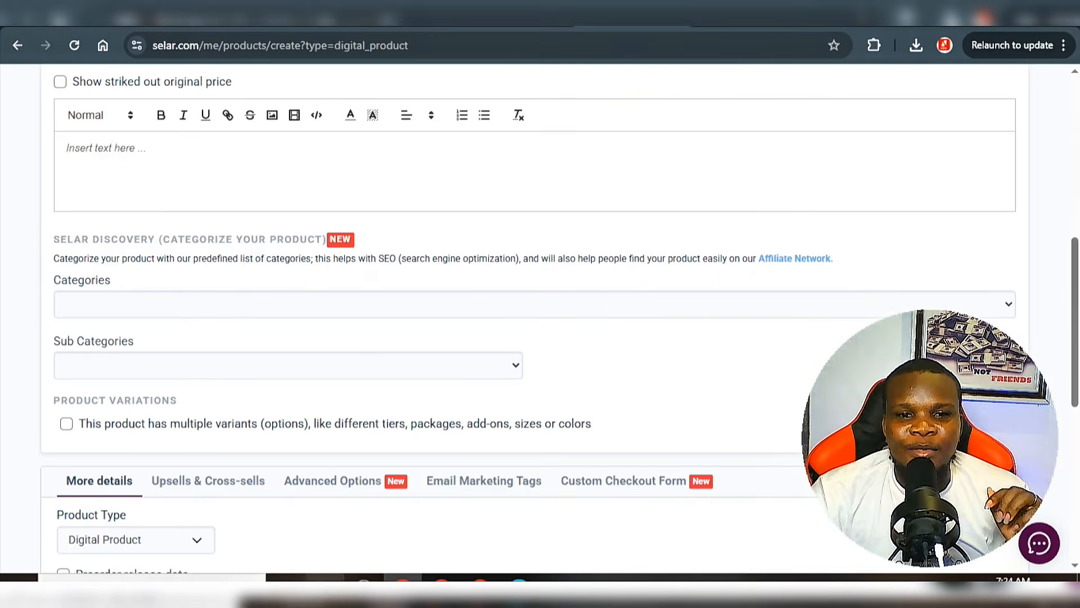
{"action": "left_click", "coordinate": [325, 578]}
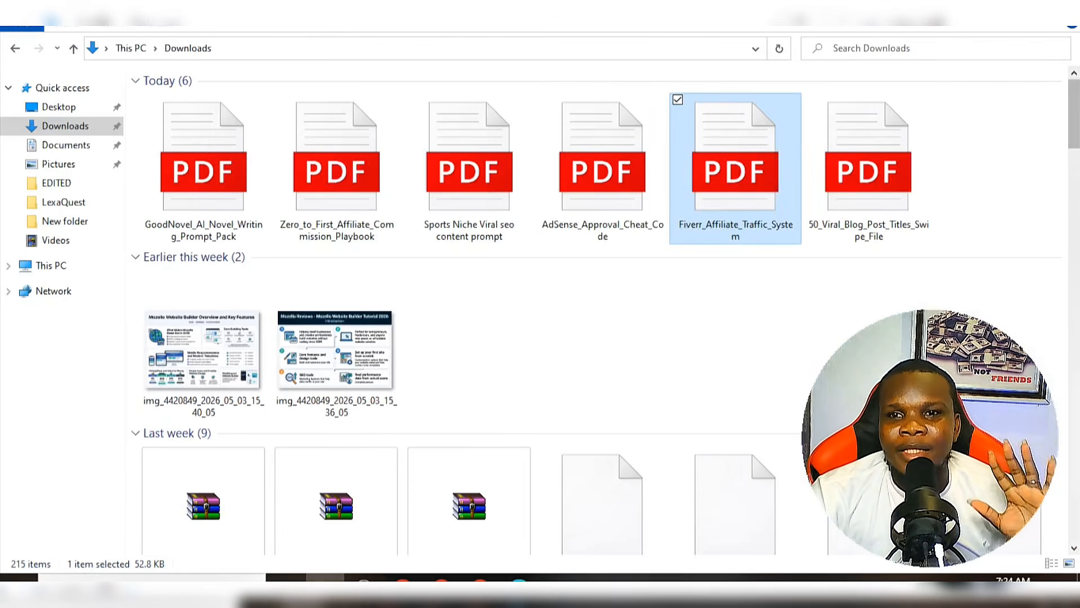
{"action": "left_click", "coordinate": [1027, 195]}
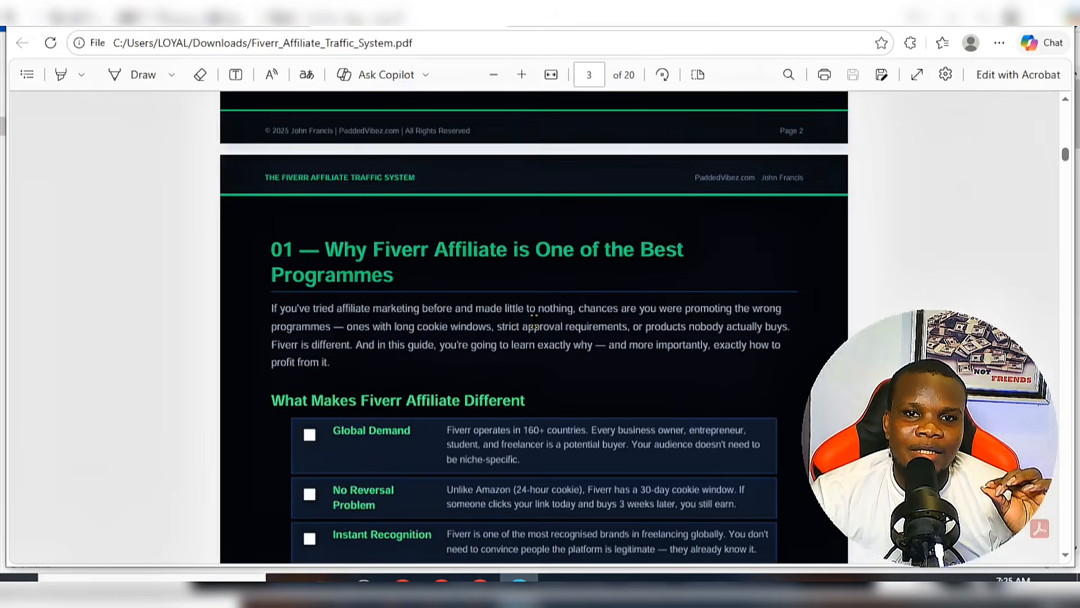
Look through the cover and table of contents of Fiverr_Affiliate_Traffic_System.pdf.
{"action": "scroll", "coordinate": [703, 297], "scroll_direction": "up", "scroll_amount": 10}
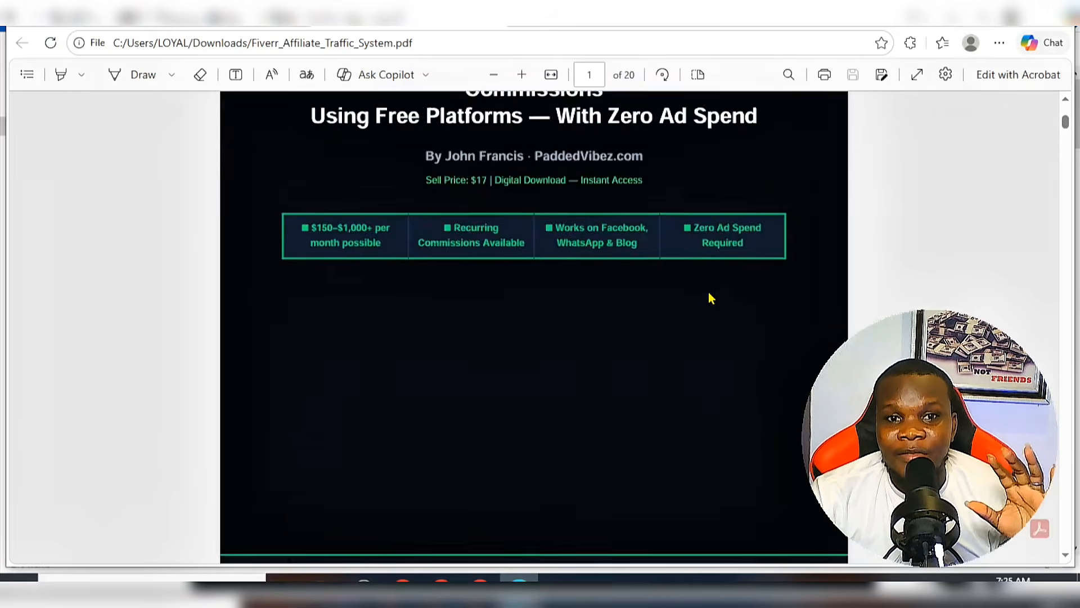
{"action": "scroll", "coordinate": [710, 298], "scroll_direction": "up", "scroll_amount": 6}
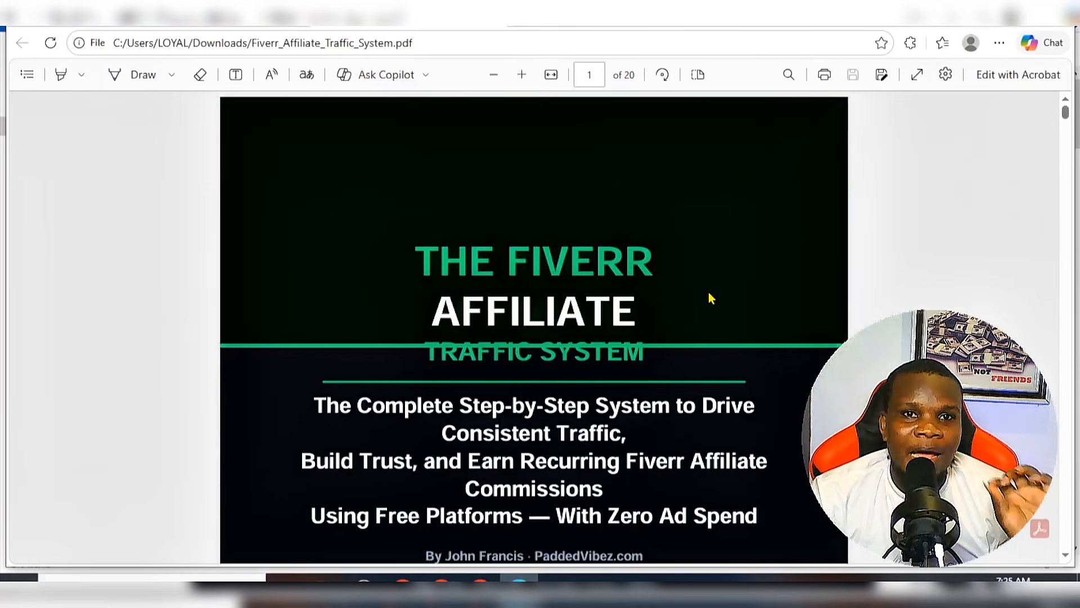
{"action": "scroll", "coordinate": [711, 299], "scroll_direction": "down", "scroll_amount": 15}
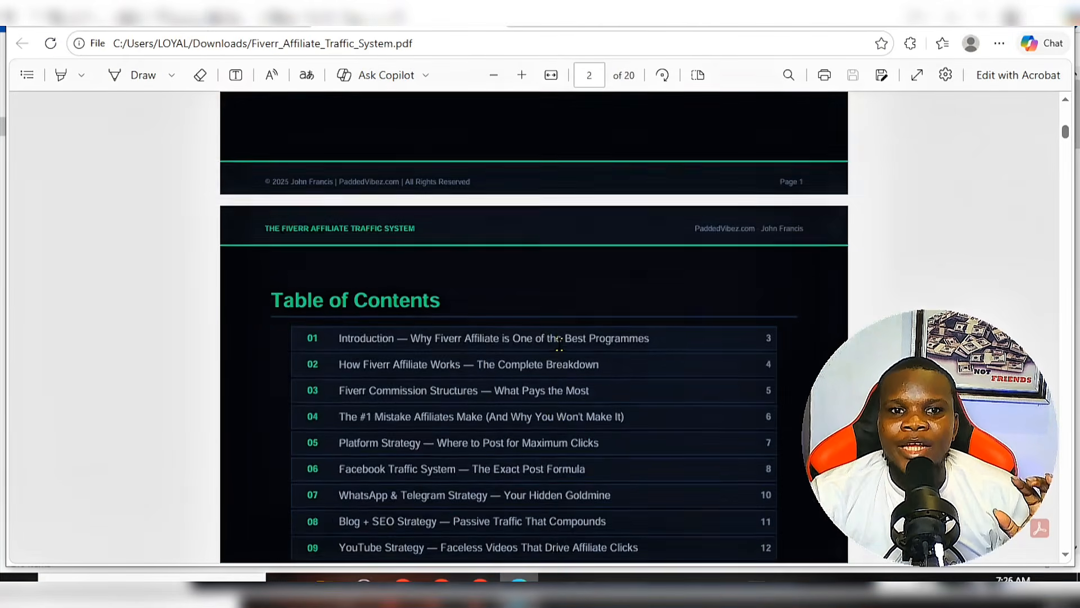
{"action": "scroll", "coordinate": [560, 344], "scroll_direction": "up", "scroll_amount": 4}
{"action": "scroll", "coordinate": [559, 343], "scroll_direction": "up", "scroll_amount": 8}
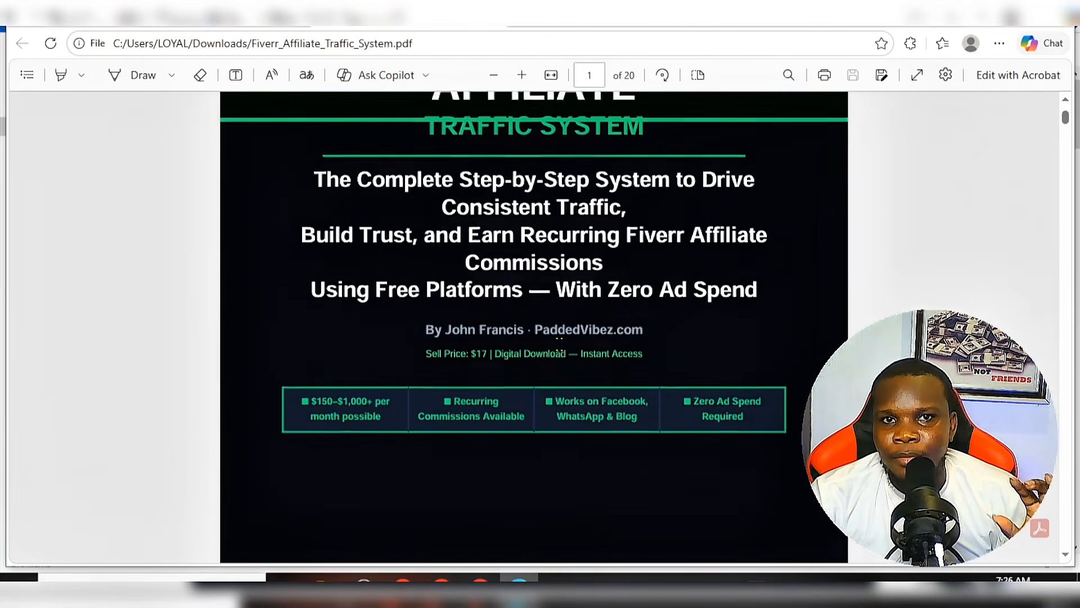
Copy the title "THE FIVERR AFFILIATE TRAFFIC SYSTEM" from the PDF cover and paste it into the ChatGPT prompt.
{"action": "scroll", "coordinate": [559, 343], "scroll_direction": "up", "scroll_amount": 1}
{"action": "left_click_drag", "start_coordinate": [623, 274], "coordinate": [588, 170]}
{"action": "right_click", "coordinate": [588, 170]}
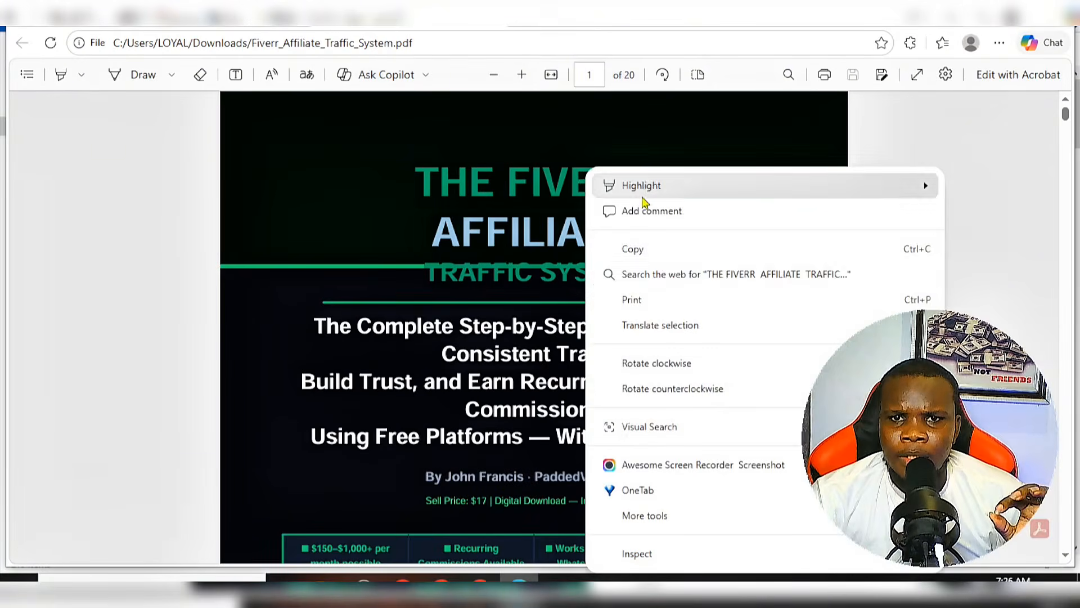
{"action": "left_click", "coordinate": [657, 258]}
{"action": "right_click", "coordinate": [386, 557]}
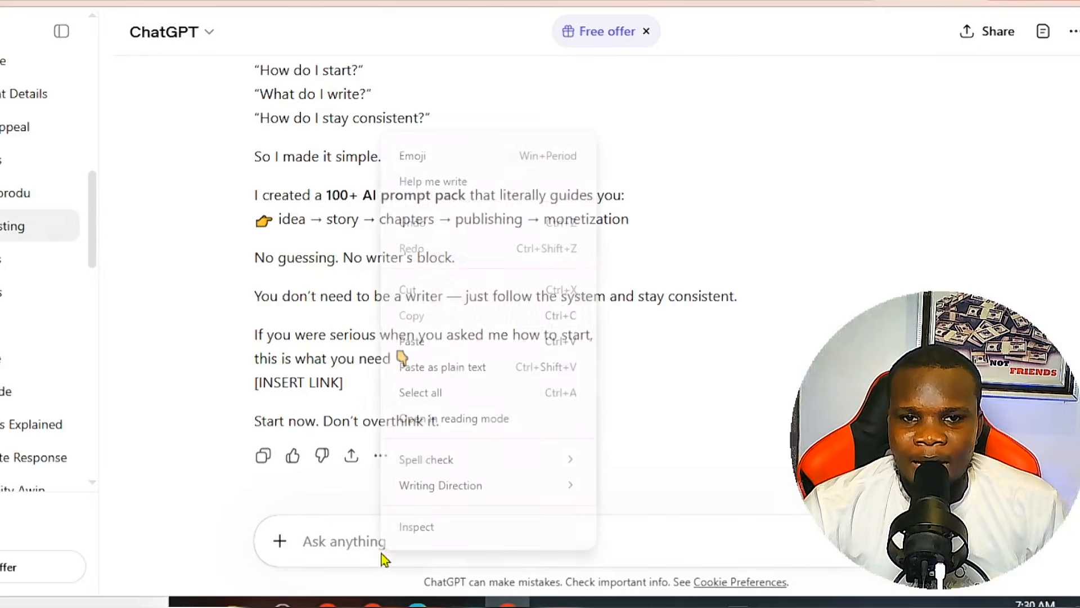
{"action": "left_click", "coordinate": [471, 346]}
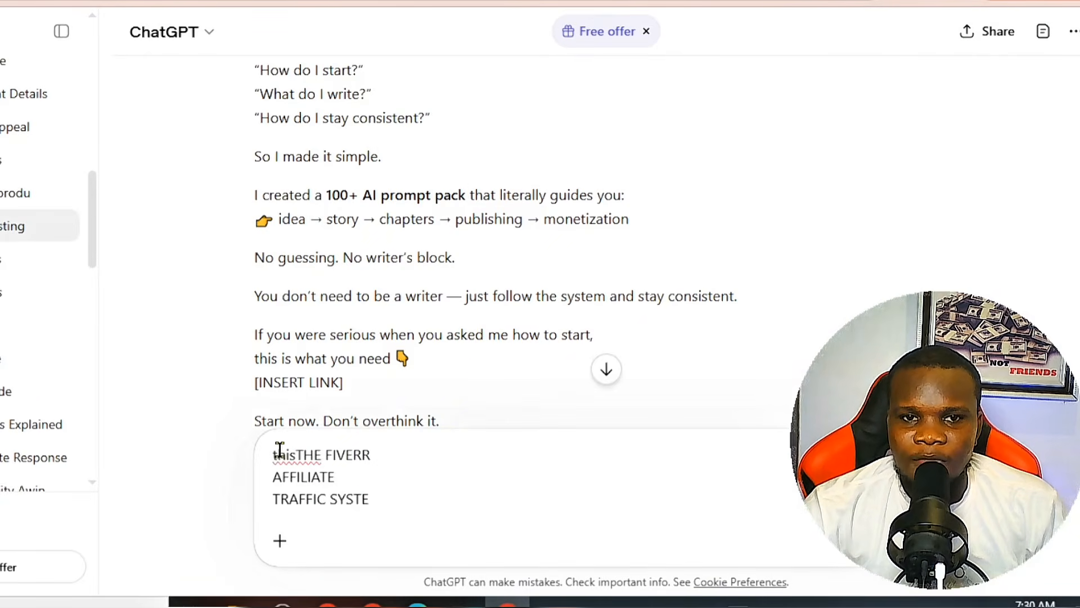
Introduce the pasted title in the prompt with "this is my product.." and "titled.." on separate lines above it.
{"action": "left_click", "coordinate": [295, 447]}
{"action": "type", "text": "is "}
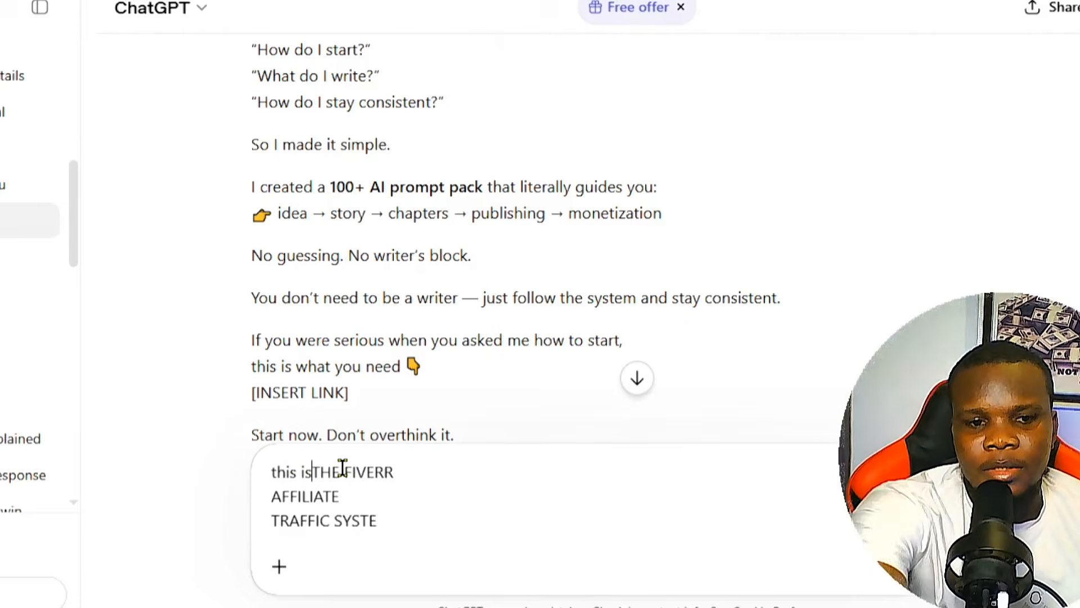
{"action": "type", "text": "my product.."}
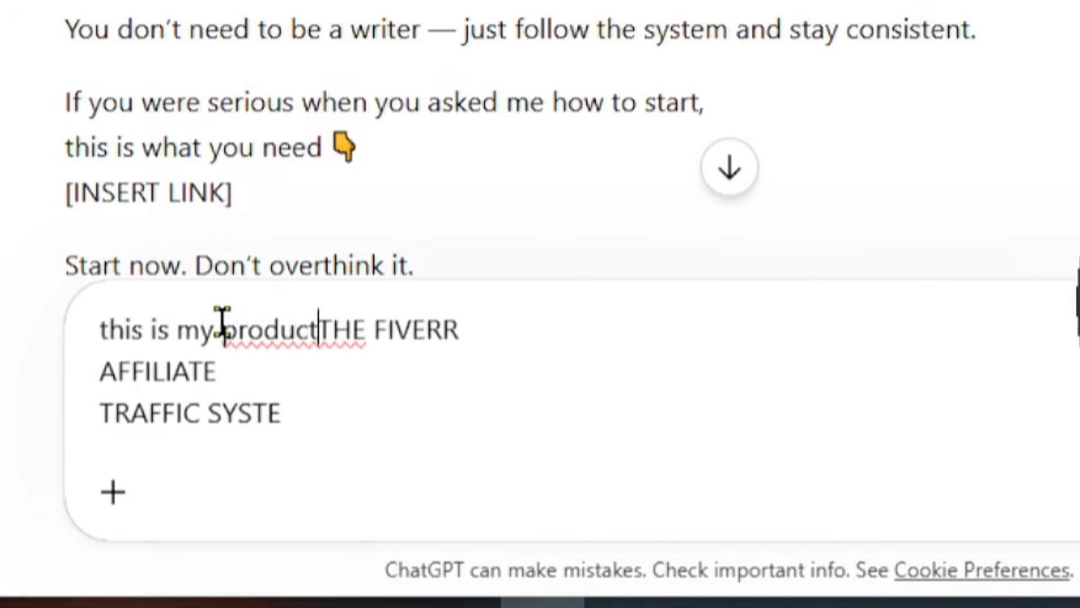
{"action": "key", "text": "shift+Return"}
{"action": "key", "text": "shift+Return"}
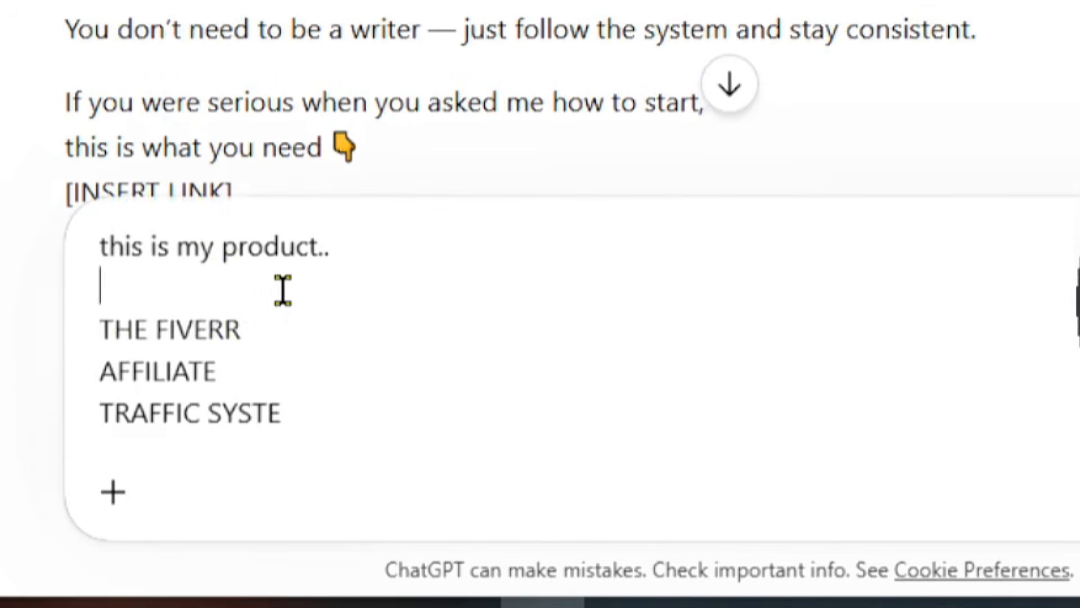
{"action": "type", "text": "titled.."}
{"action": "scroll", "coordinate": [315, 304], "scroll_direction": "down", "scroll_amount": 3}
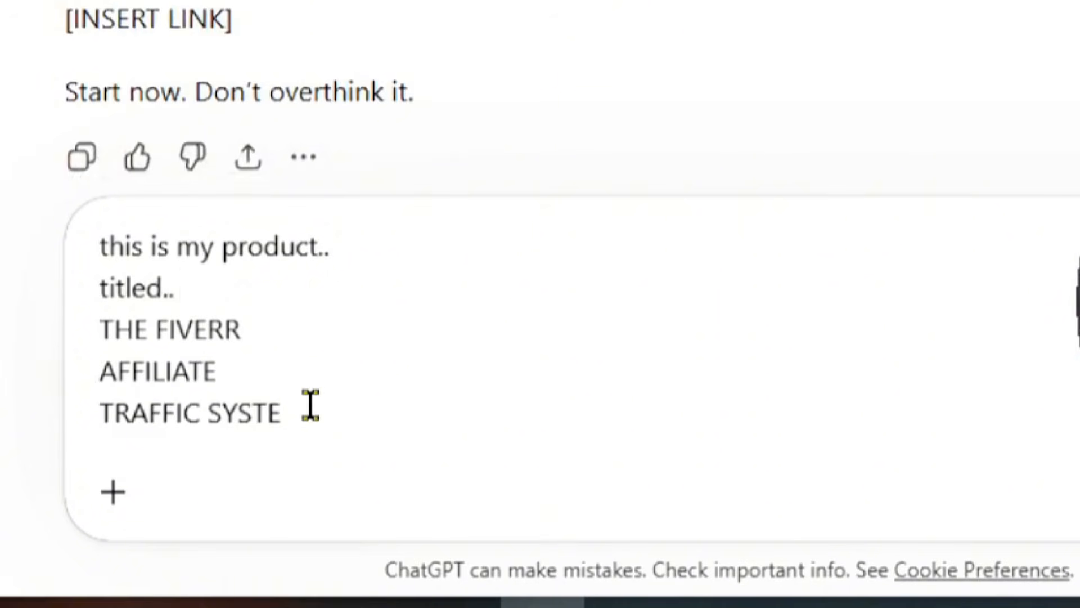
Complete the word SYSTEM and add "i need detailed selar product description for the listing..here the product detailed" to introduce the contents.
{"action": "key", "text": "shift+Return"}
{"action": "key", "text": "shift+Return"}
{"action": "type", "text": "i need deta"}
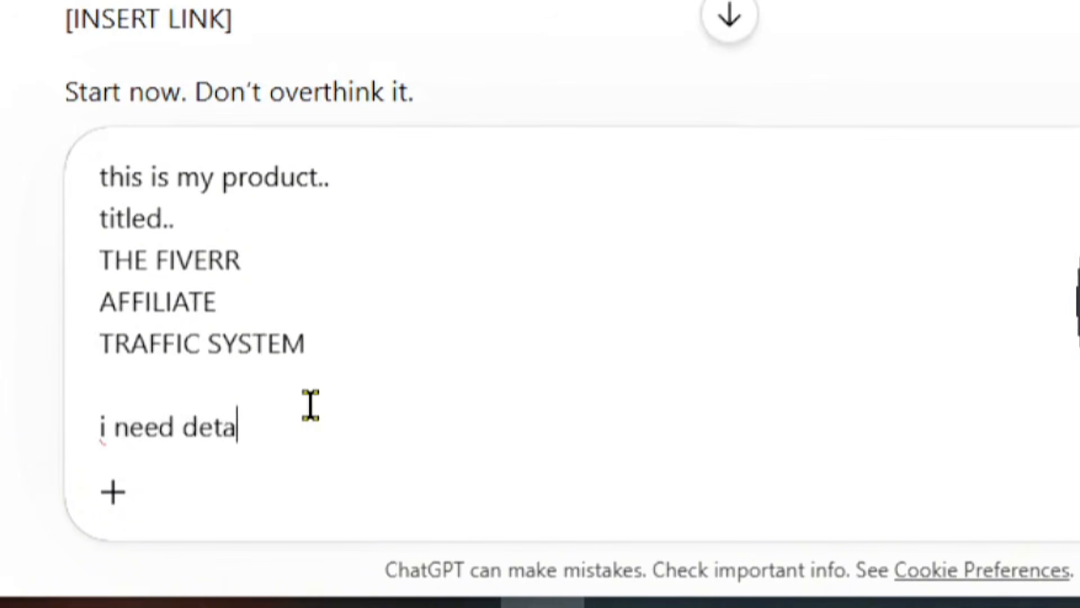
{"action": "type", "text": "iled selar product "}
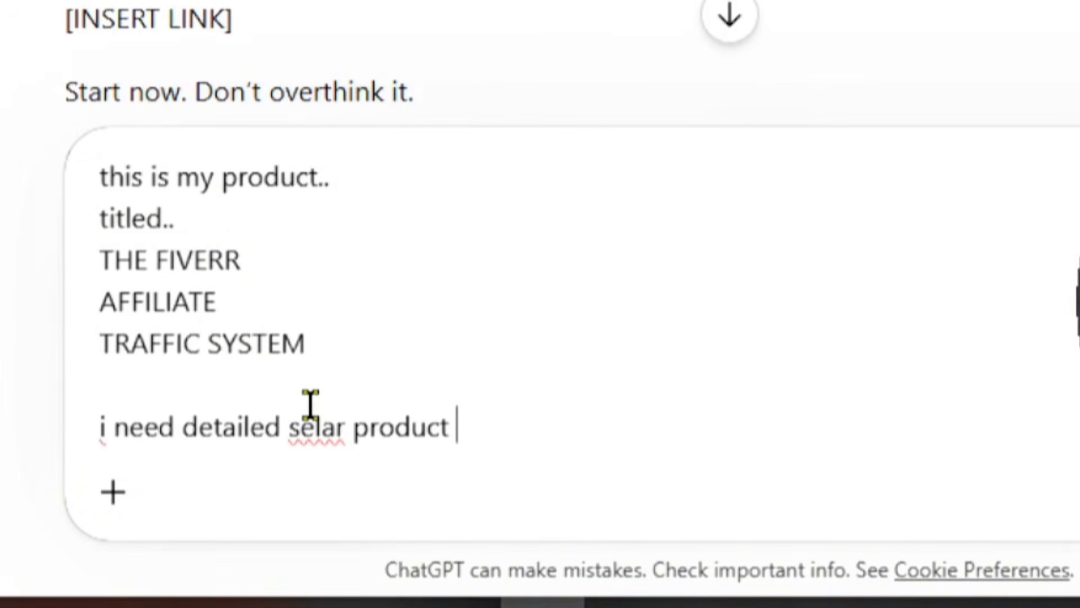
{"action": "type", "text": "description for th"}
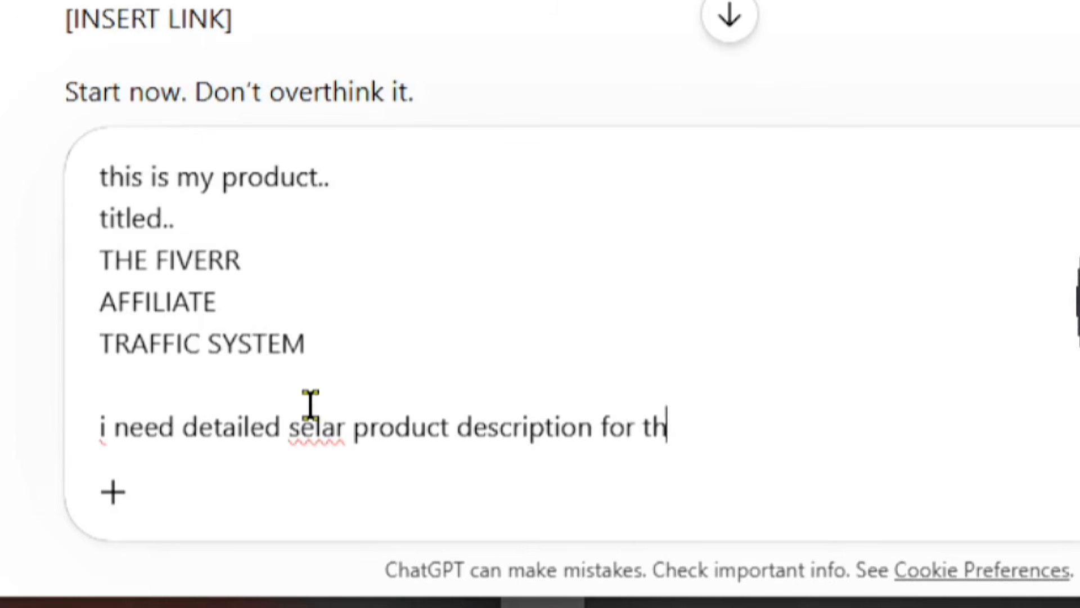
{"action": "type", "text": "e listingshere the product det"}
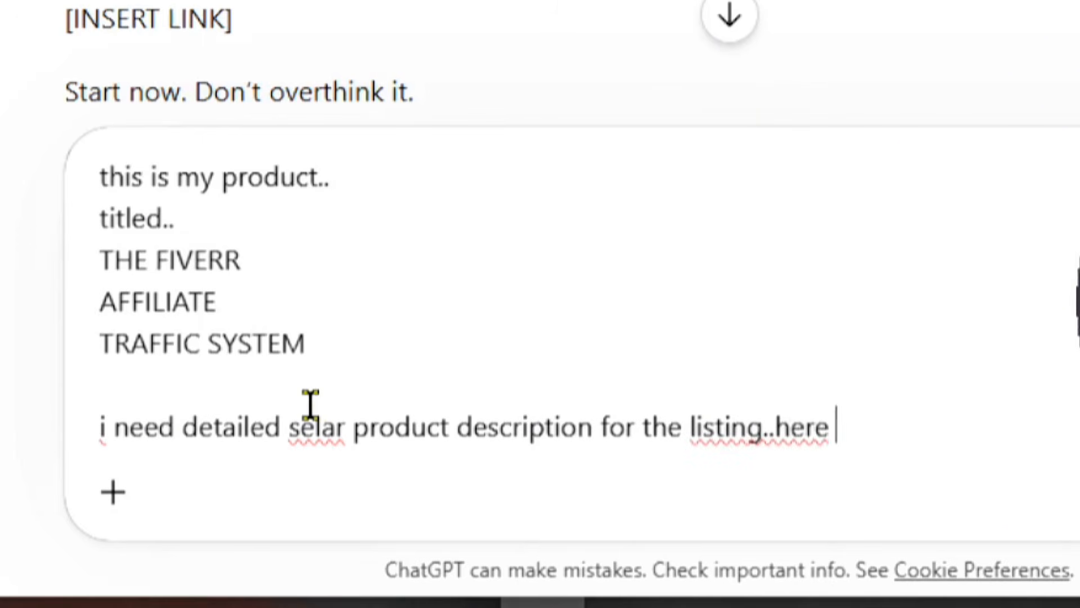
{"action": "type", "text": "ailed c"}
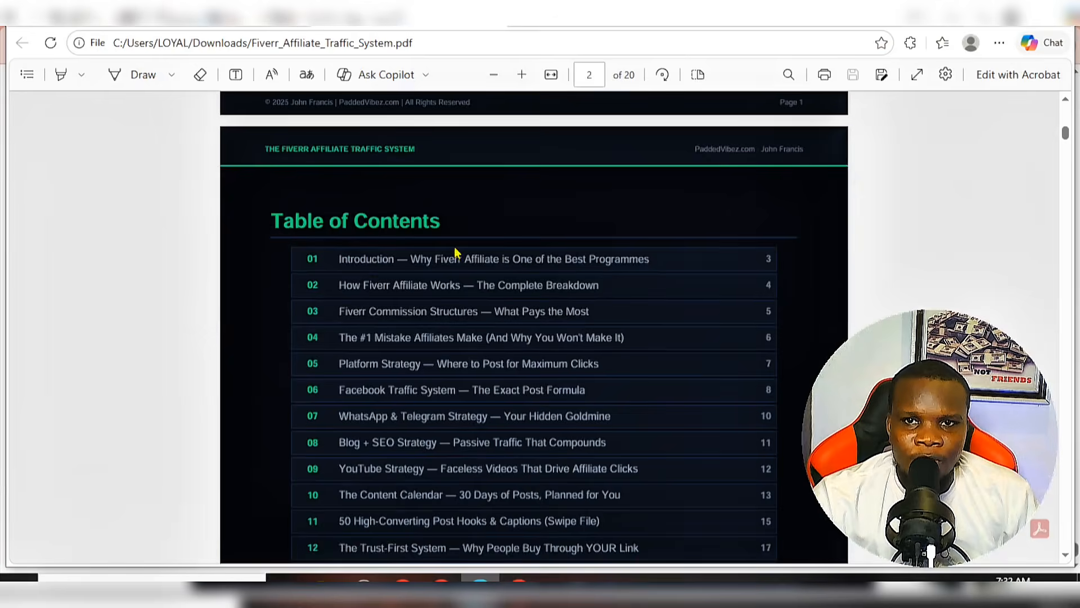
Copy the whole table of contents from the PDF to the end of the ChatGPT prompt and send it.
{"action": "scroll", "coordinate": [455, 248], "scroll_direction": "down", "scroll_amount": 2}
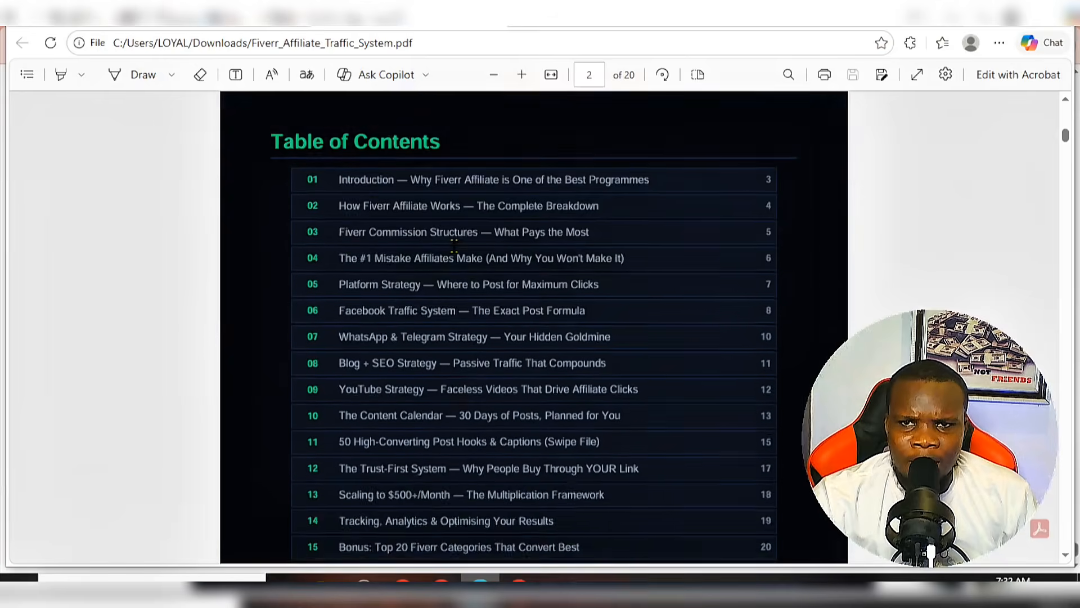
{"action": "scroll", "coordinate": [470, 440], "scroll_direction": "down", "scroll_amount": 4}
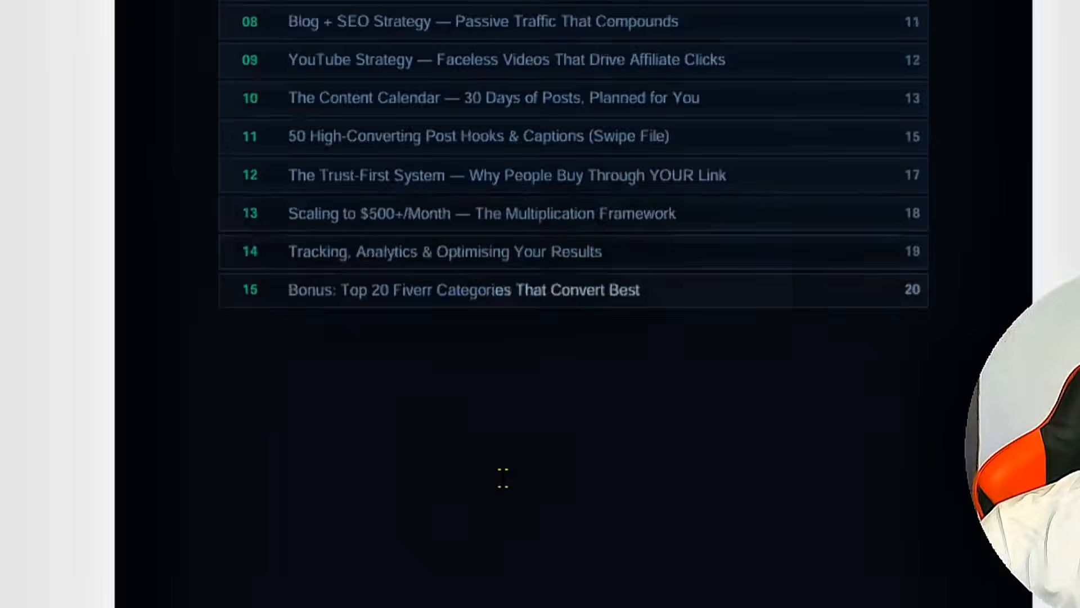
{"action": "scroll", "coordinate": [502, 477], "scroll_direction": "down", "scroll_amount": 3}
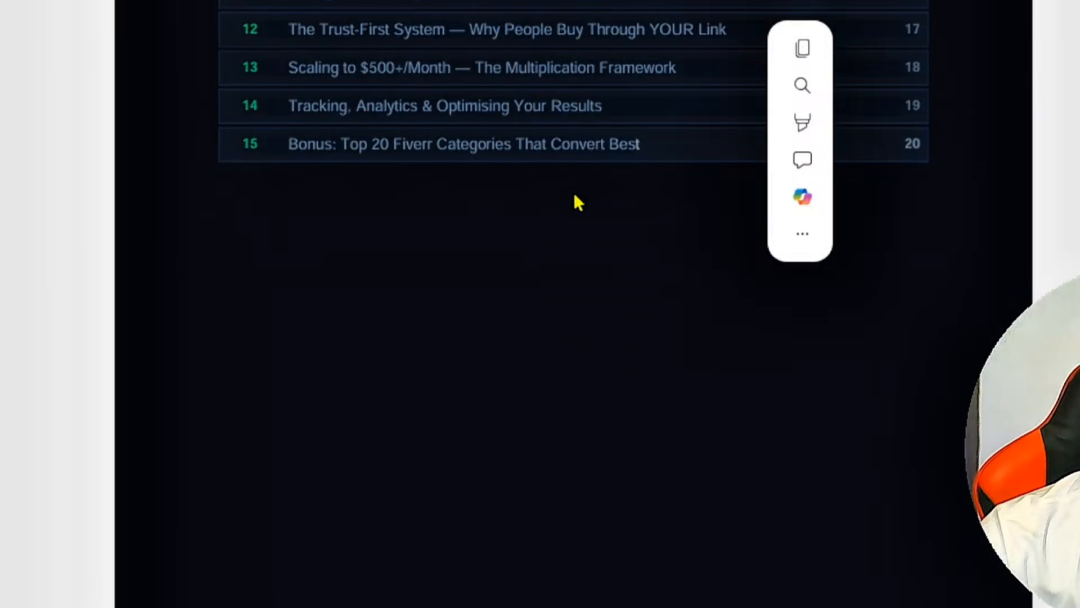
{"action": "right_click", "coordinate": [501, 143]}
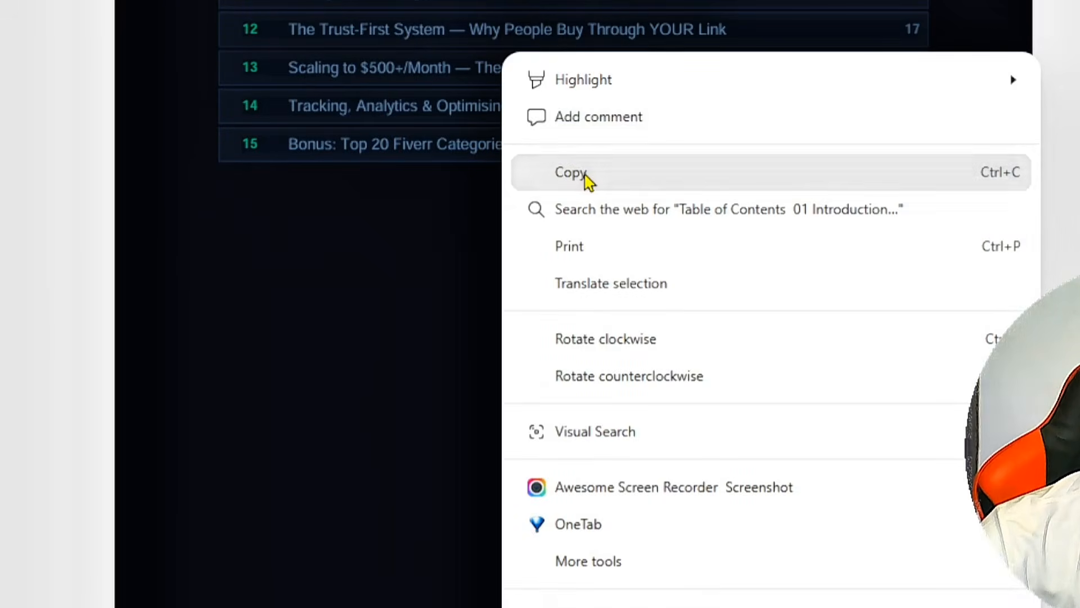
{"action": "left_click", "coordinate": [586, 174]}
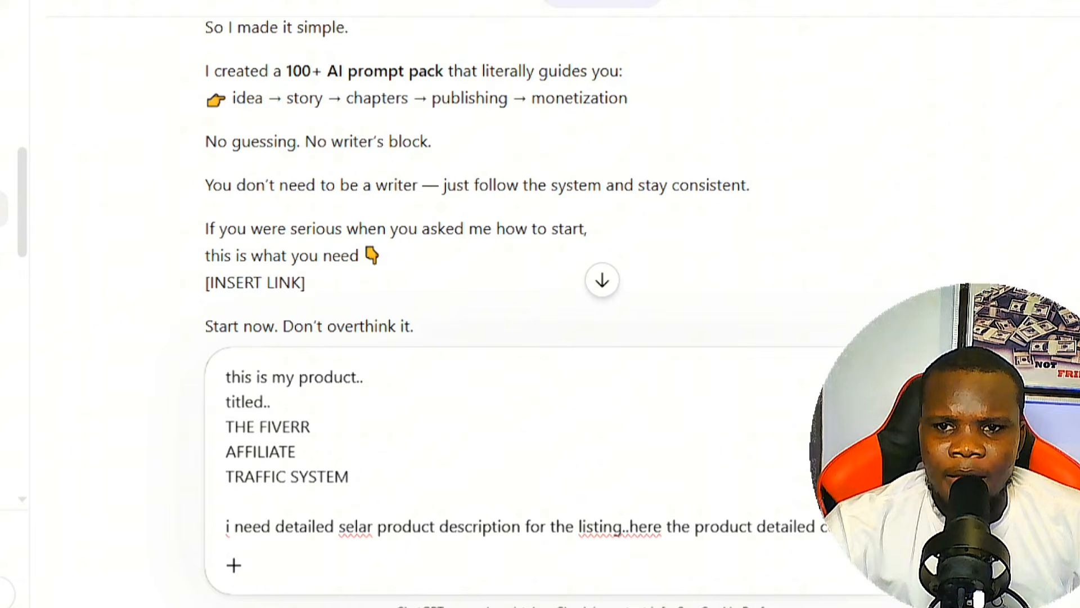
{"action": "right_click", "coordinate": [903, 526]}
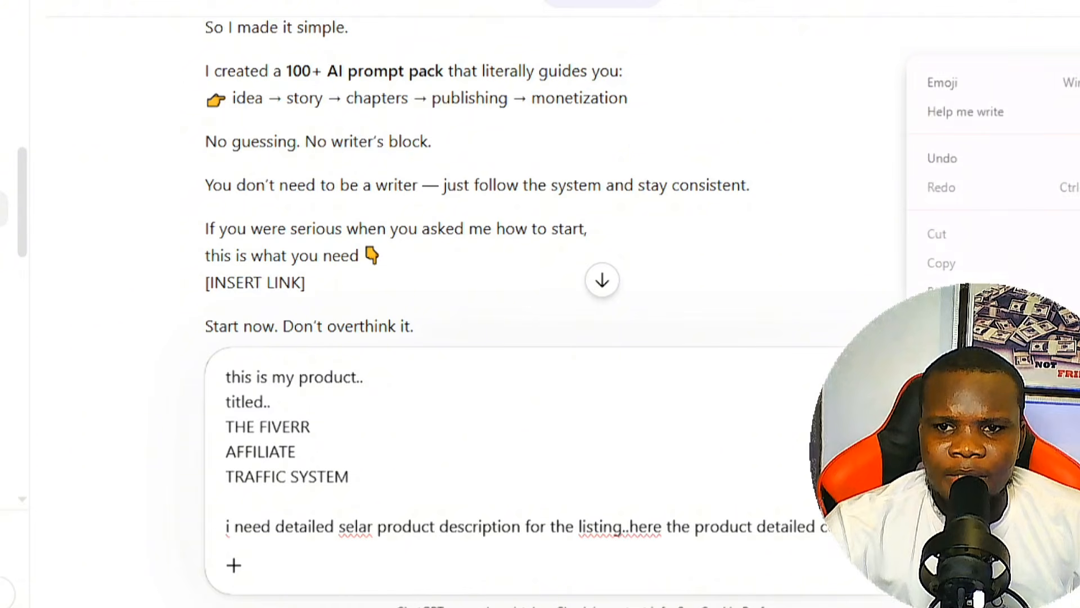
{"action": "left_click", "coordinate": [935, 291]}
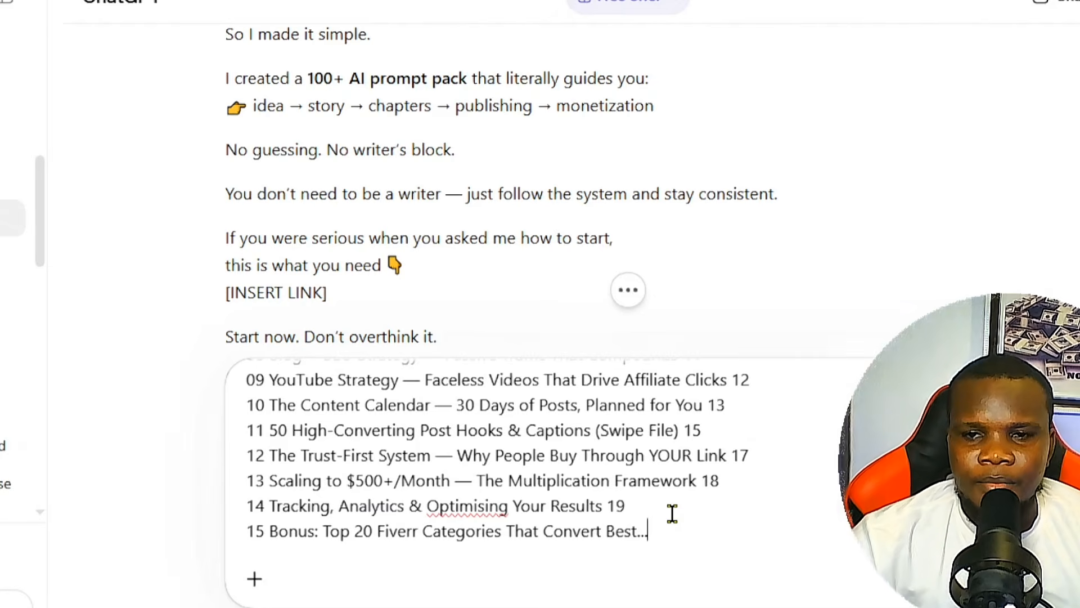
{"action": "key", "text": "Return"}
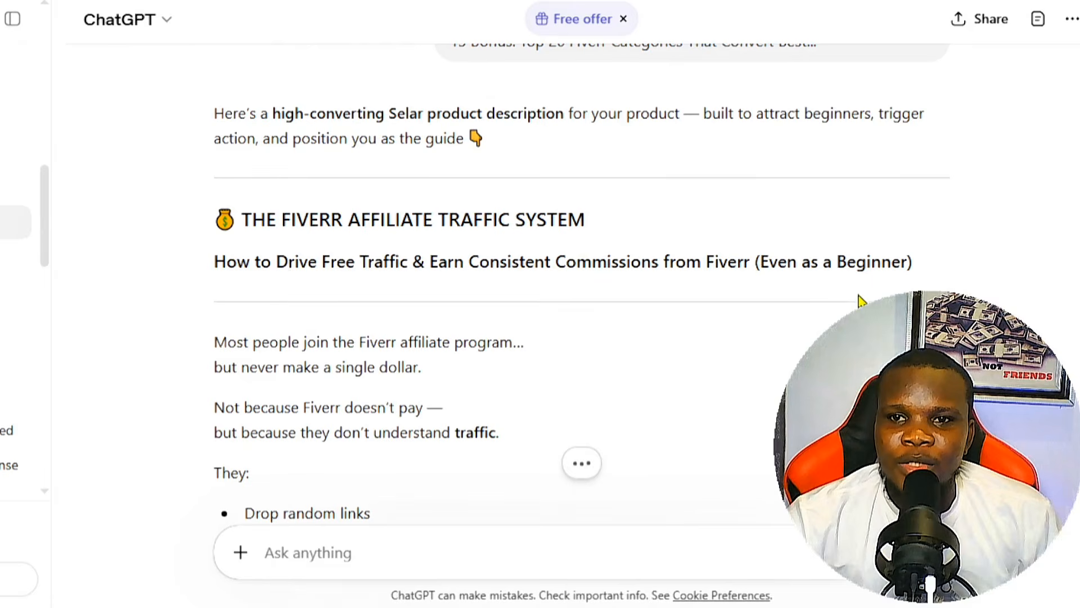
Copy the generated headline and its "How to Drive Free Traffic" subtitle from ChatGPT into the product name on Selar.
{"action": "left_click_drag", "start_coordinate": [340, 280], "coordinate": [193, 224]}
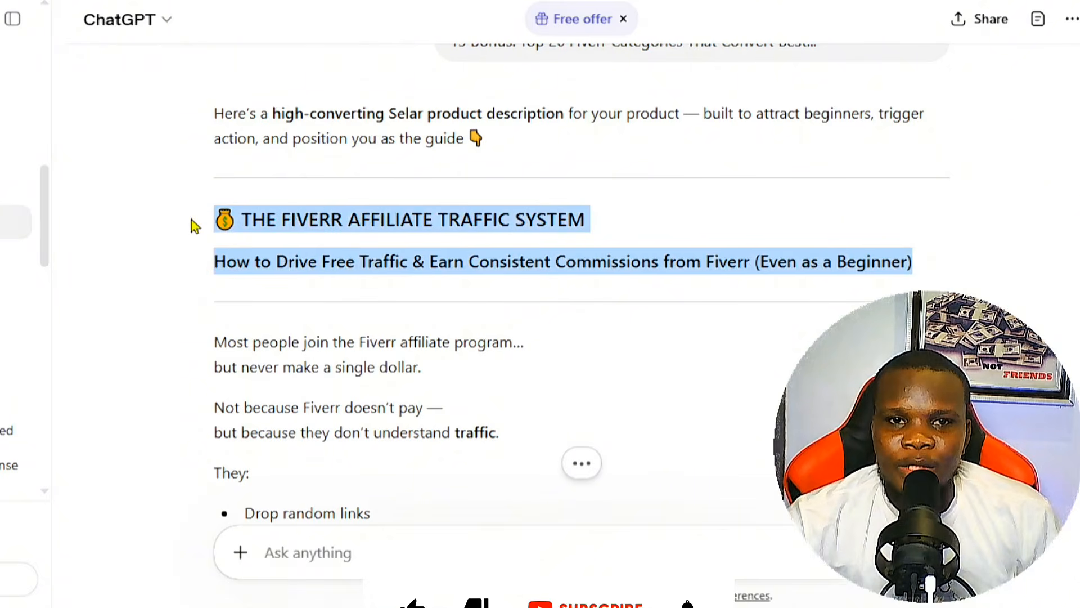
{"action": "right_click", "coordinate": [328, 227]}
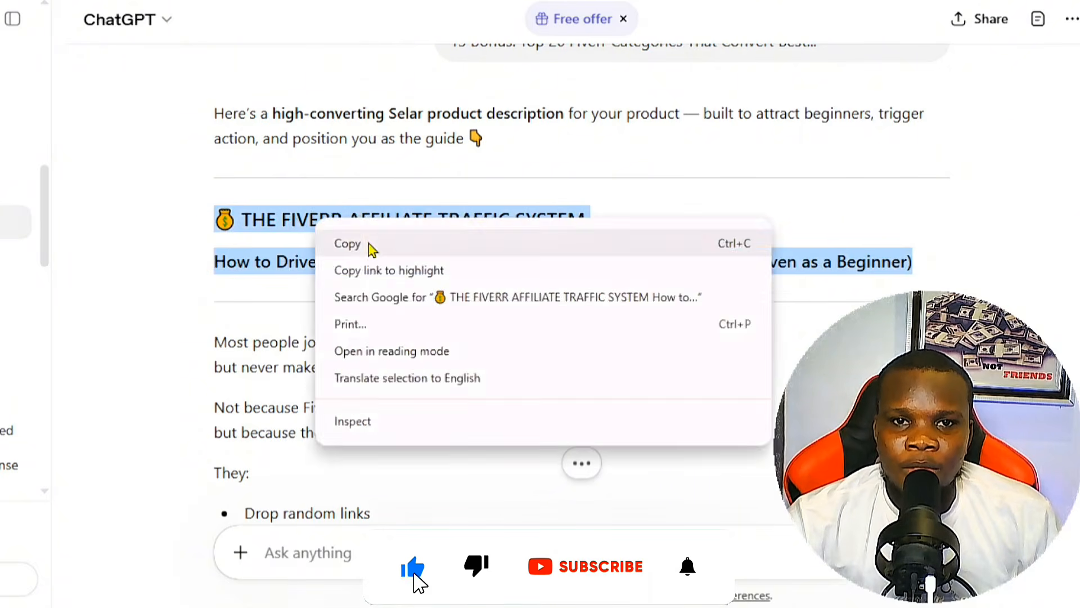
{"action": "left_click", "coordinate": [369, 247]}
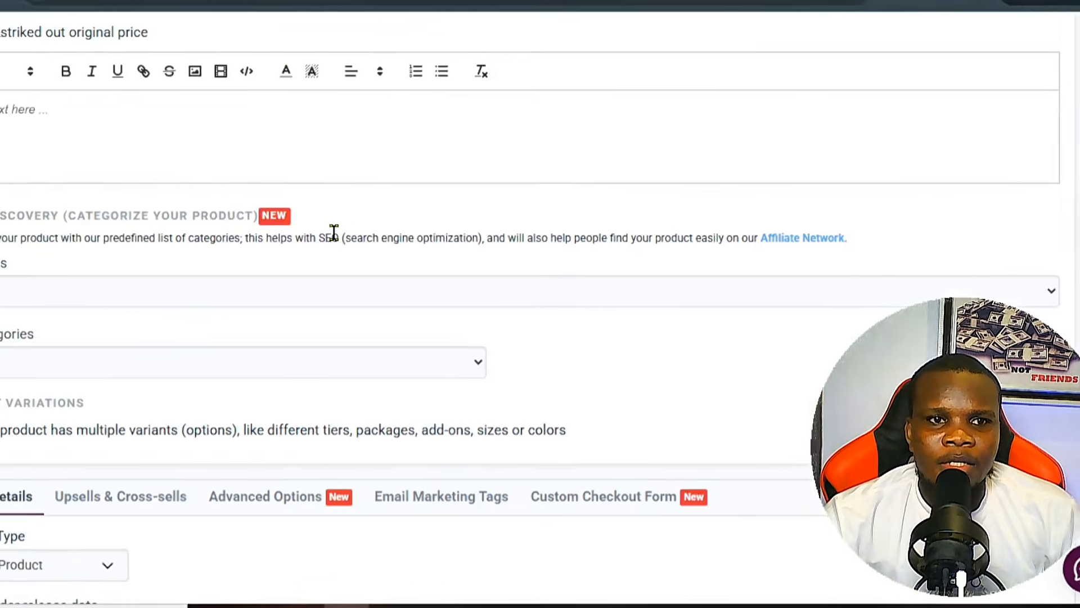
{"action": "scroll", "coordinate": [284, 230], "scroll_direction": "up", "scroll_amount": 8}
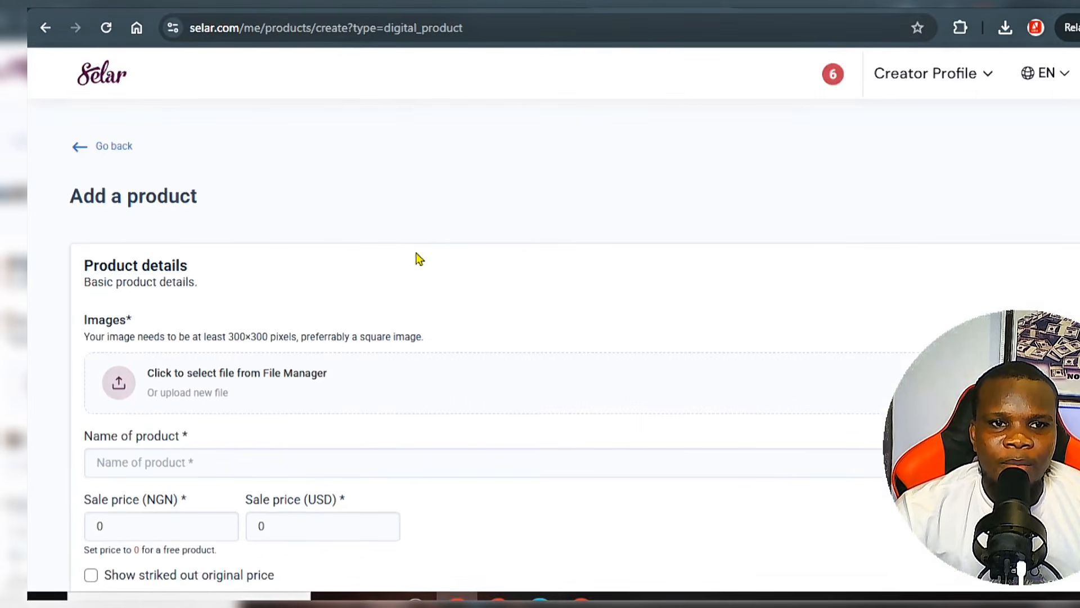
{"action": "scroll", "coordinate": [186, 433], "scroll_direction": "down", "scroll_amount": 2}
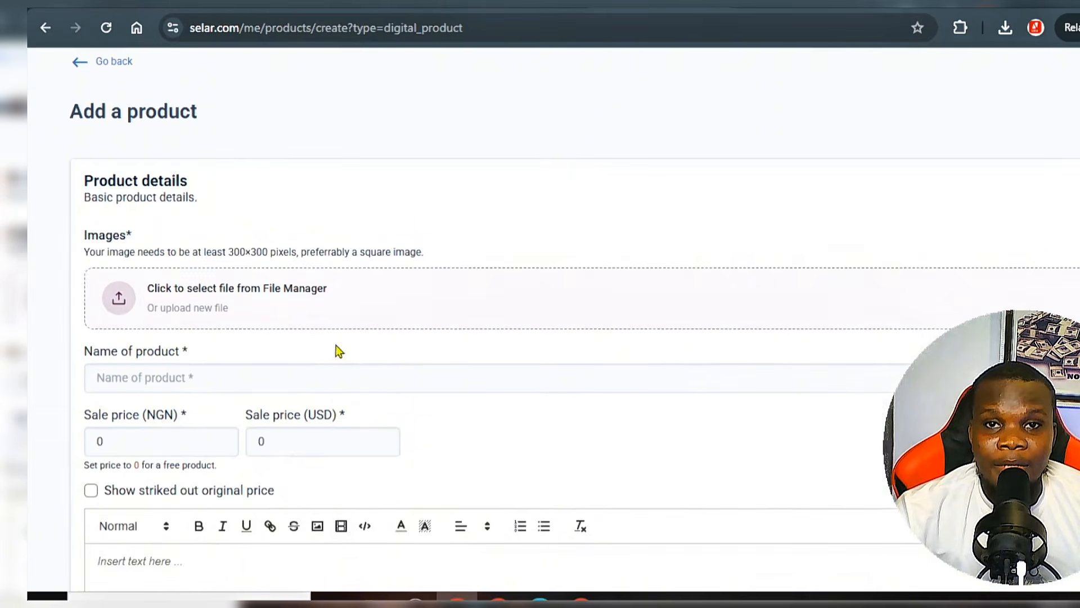
{"action": "left_click", "coordinate": [168, 387]}
{"action": "right_click", "coordinate": [169, 378]}
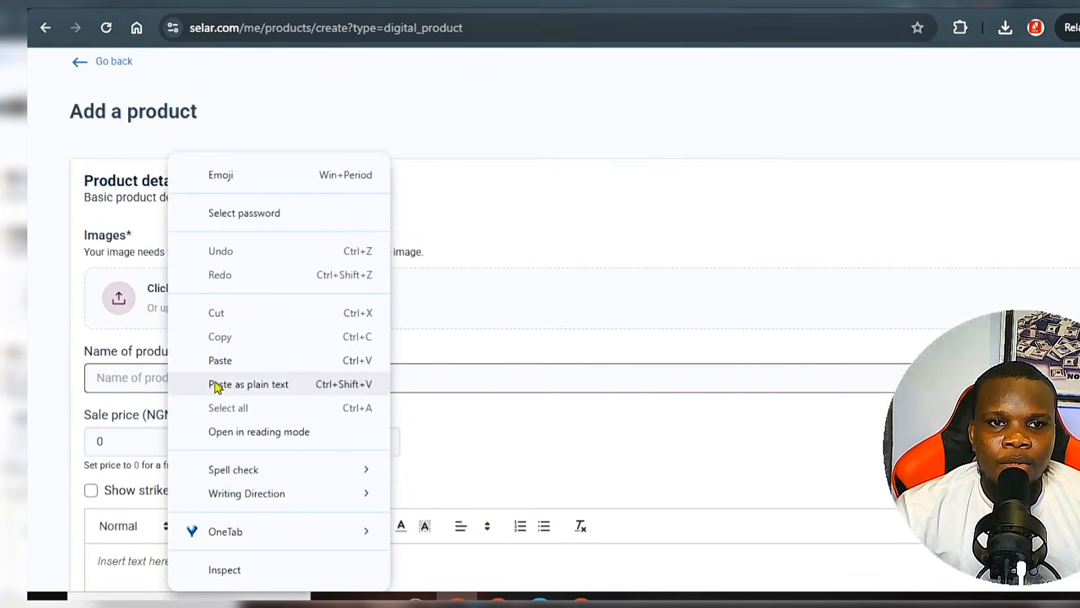
{"action": "left_click", "coordinate": [248, 362]}
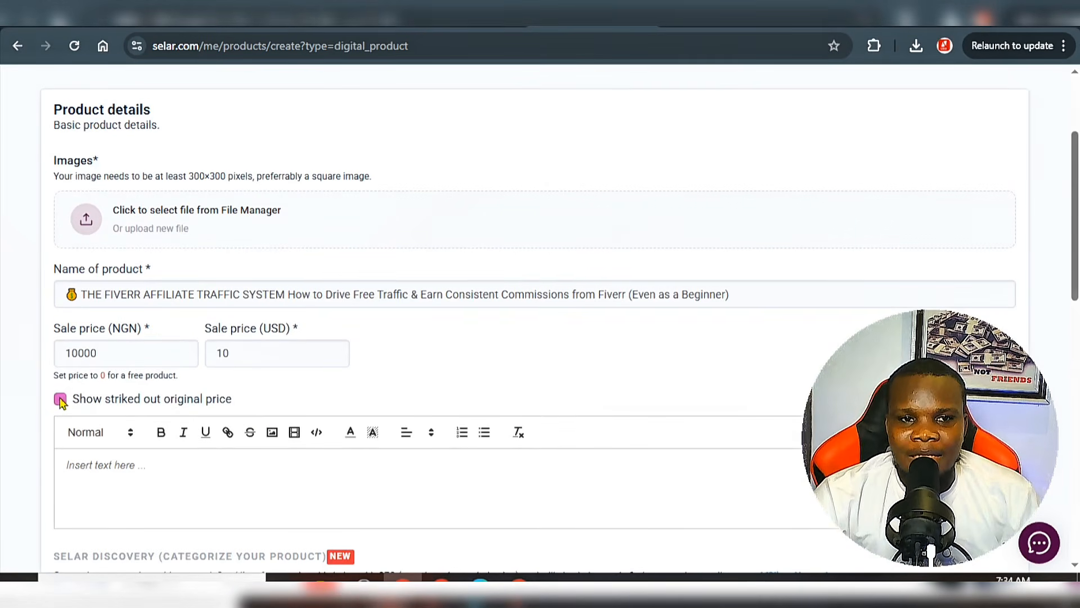
Enable the struck-out original price for the product and switch to the PDF to look up the sell price on its cover.
{"action": "left_click", "coordinate": [60, 399]}
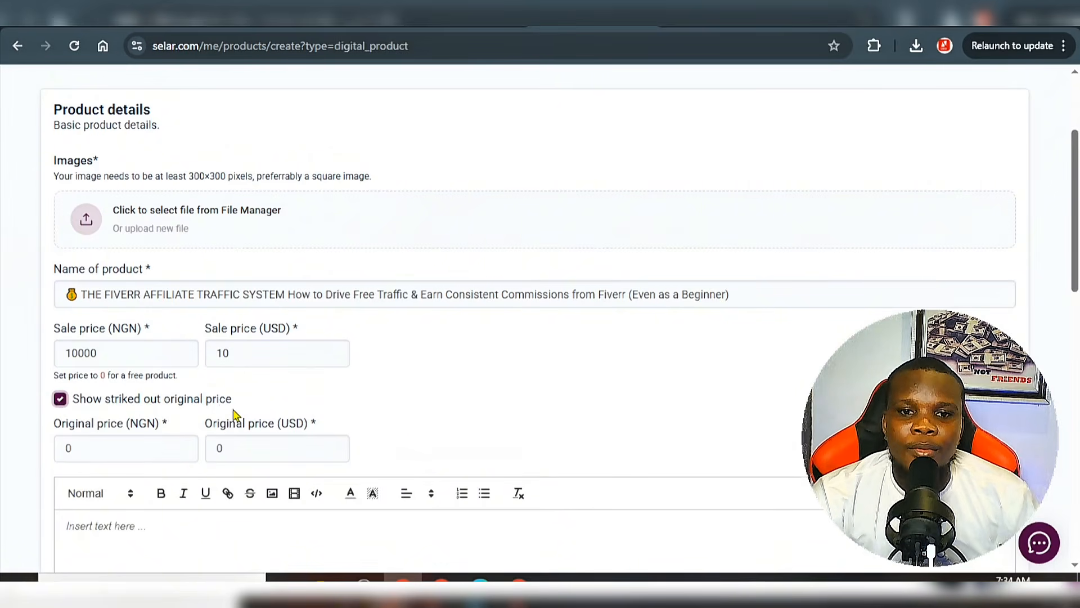
{"action": "left_click", "coordinate": [480, 578]}
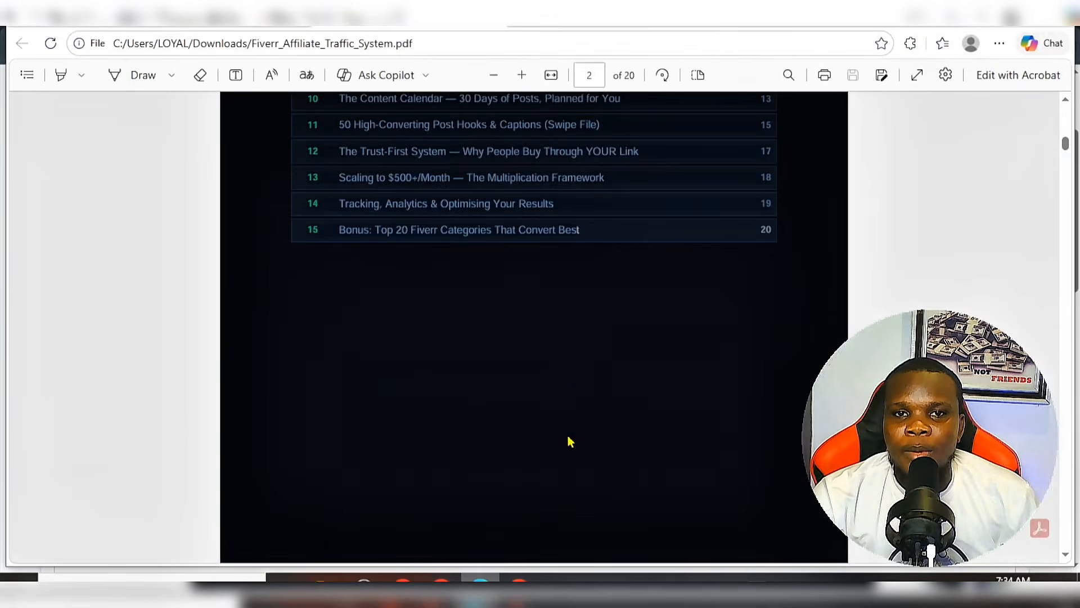
{"action": "scroll", "coordinate": [633, 349], "scroll_direction": "up", "scroll_amount": 10}
{"action": "scroll", "coordinate": [634, 352], "scroll_direction": "up", "scroll_amount": 3}
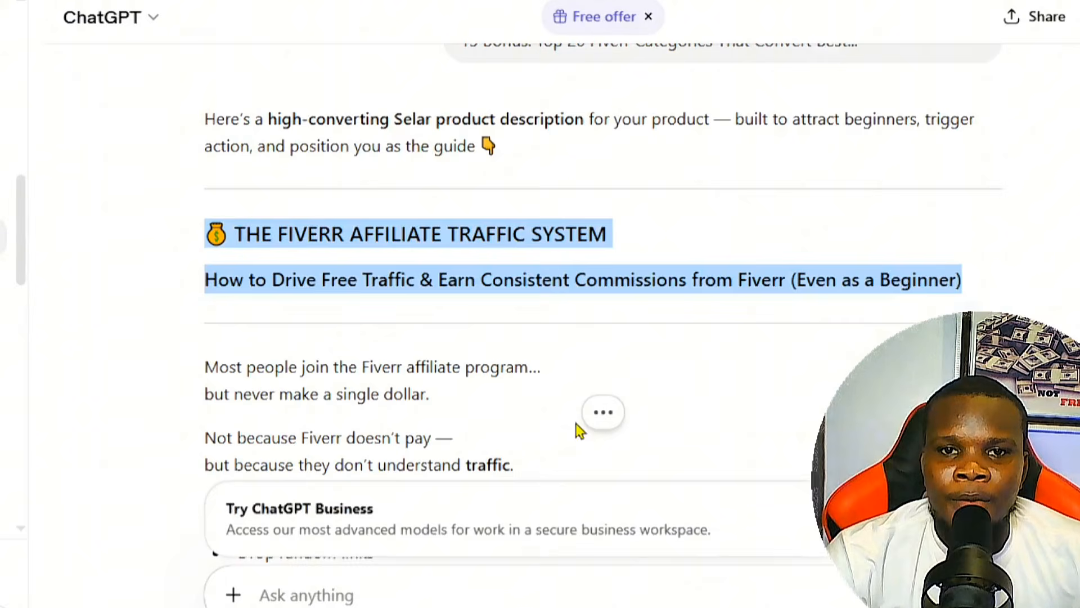
Copy the generated description from ChatGPT, starting at "Most people join the Fiverr affiliate program", into the product description on Selar.
{"action": "left_click", "coordinate": [585, 403]}
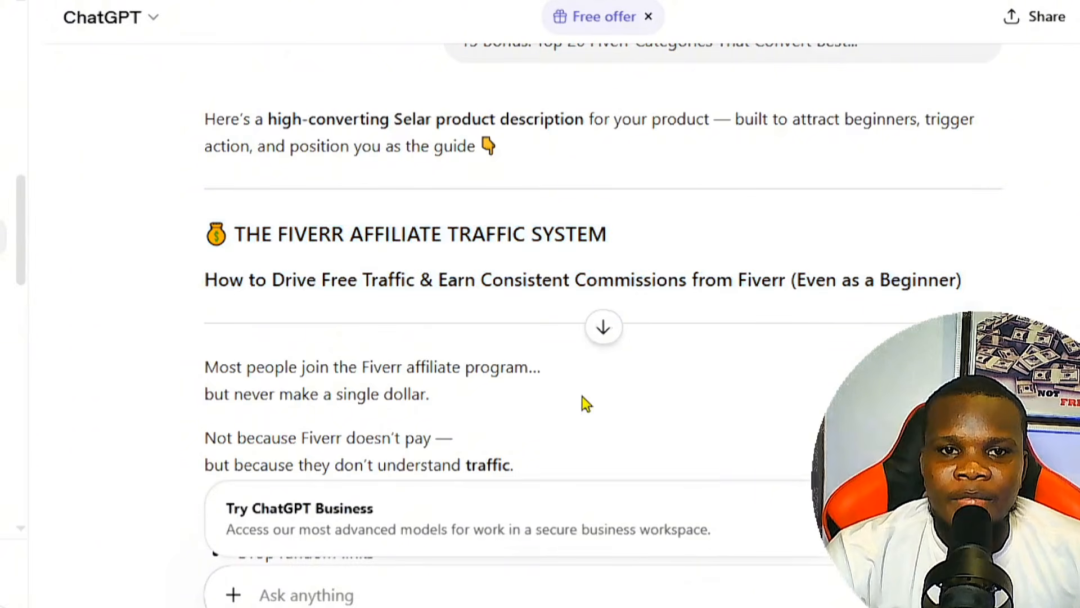
{"action": "scroll", "coordinate": [361, 284], "scroll_direction": "down", "scroll_amount": 4}
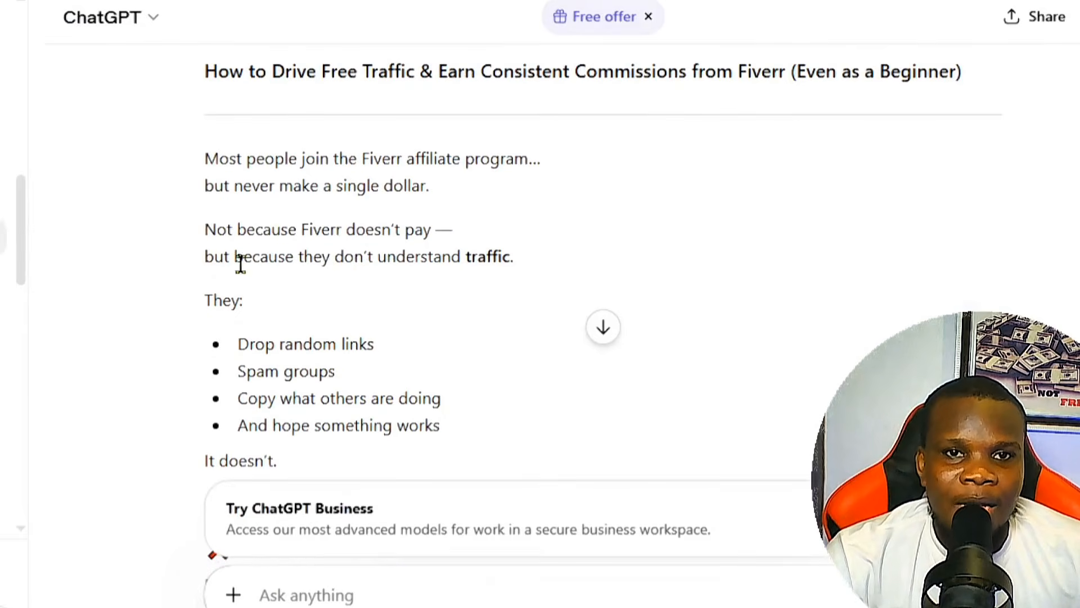
{"action": "left_click_drag", "start_coordinate": [205, 159], "coordinate": [402, 169]}
{"action": "scroll", "coordinate": [400, 422], "scroll_direction": "down", "scroll_amount": 6}
{"action": "scroll", "coordinate": [403, 429], "scroll_direction": "down", "scroll_amount": 20}
{"action": "scroll", "coordinate": [365, 413], "scroll_direction": "down", "scroll_amount": 6}
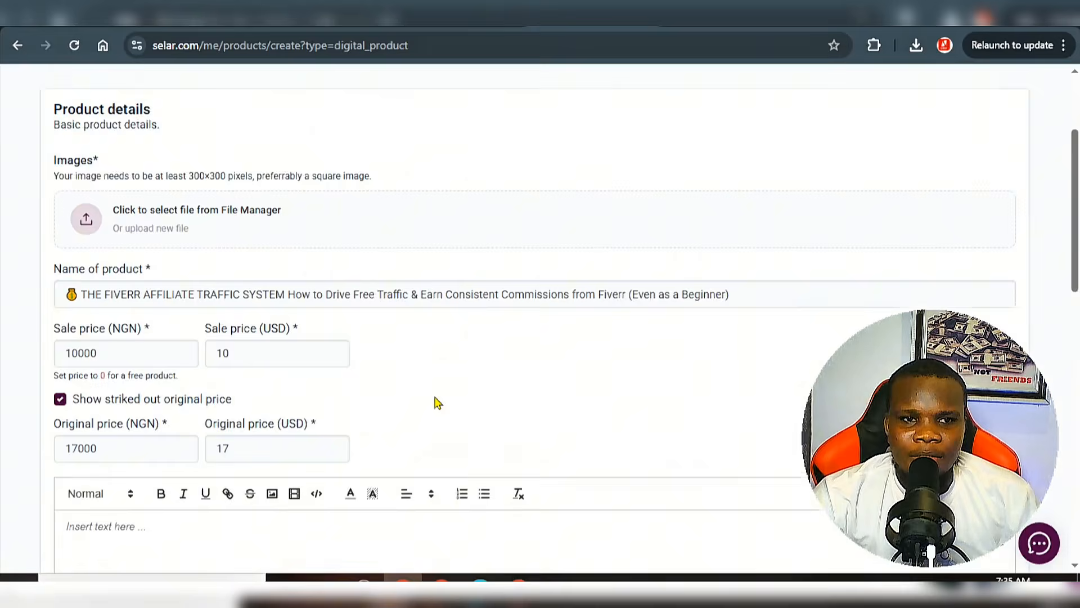
{"action": "scroll", "coordinate": [438, 403], "scroll_direction": "down", "scroll_amount": 5}
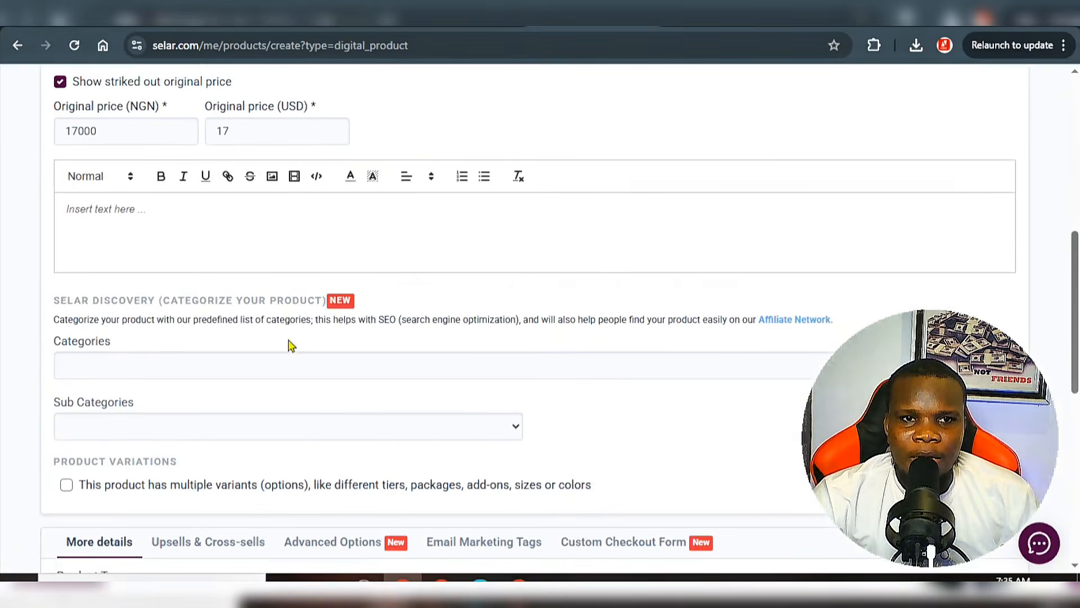
{"action": "right_click", "coordinate": [148, 189]}
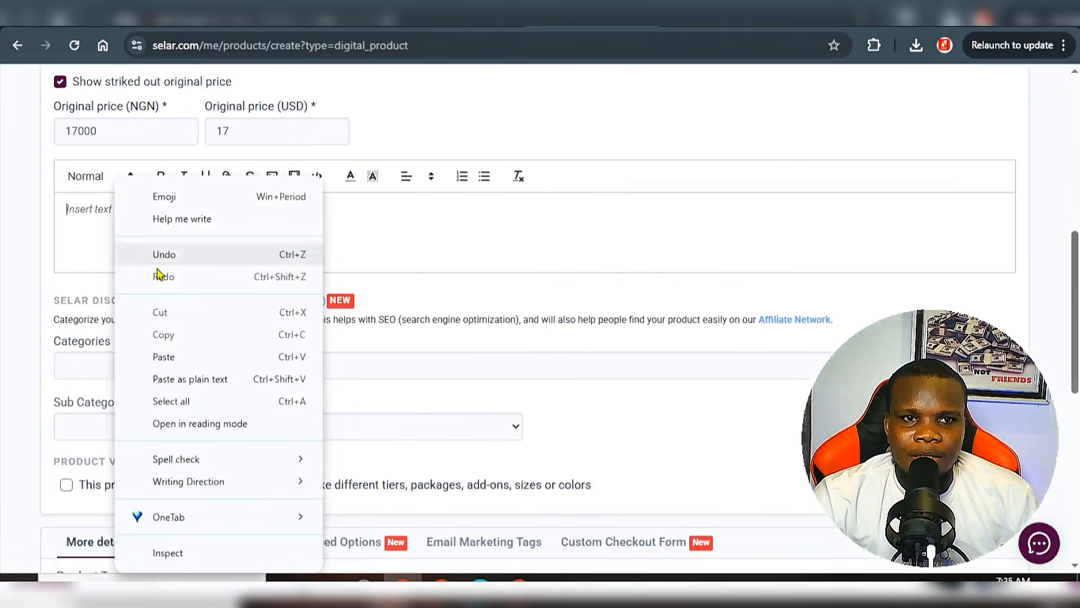
{"action": "left_click", "coordinate": [203, 354]}
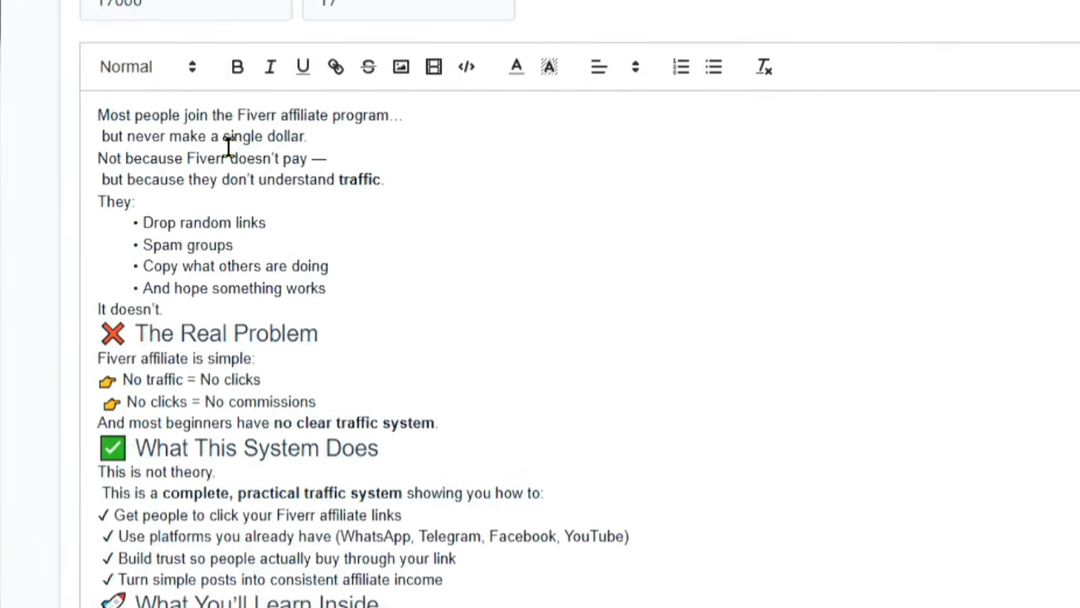
Insert an empty line above The Real Problem heading and another below "They:" in the product description.
{"action": "scroll", "coordinate": [232, 181], "scroll_direction": "down", "scroll_amount": 2}
{"action": "key", "text": "Return"}
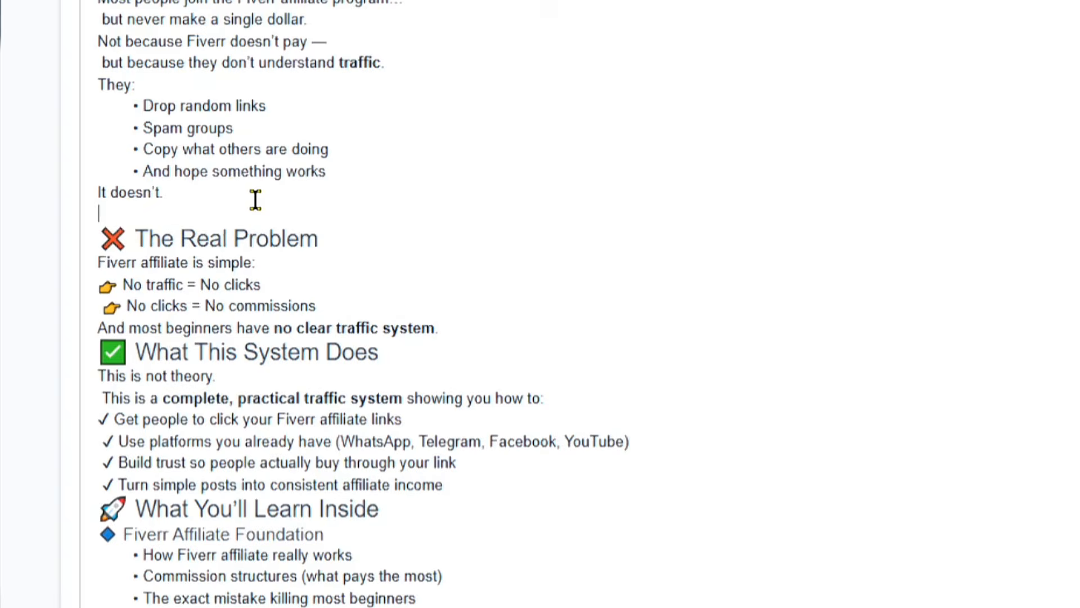
{"action": "scroll", "coordinate": [230, 256], "scroll_direction": "up", "scroll_amount": 2}
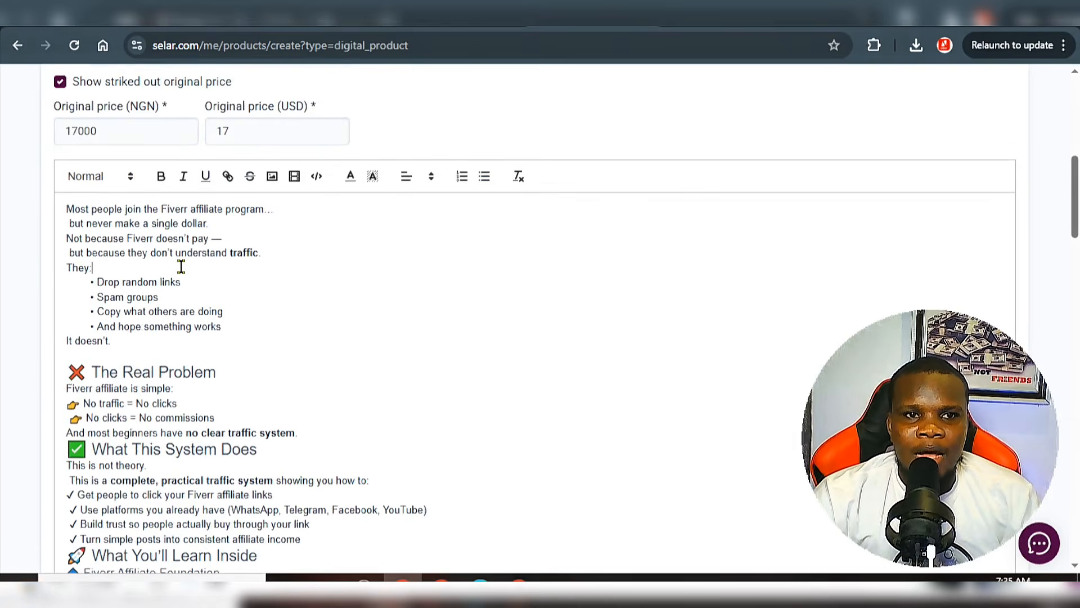
{"action": "key", "text": "Return"}
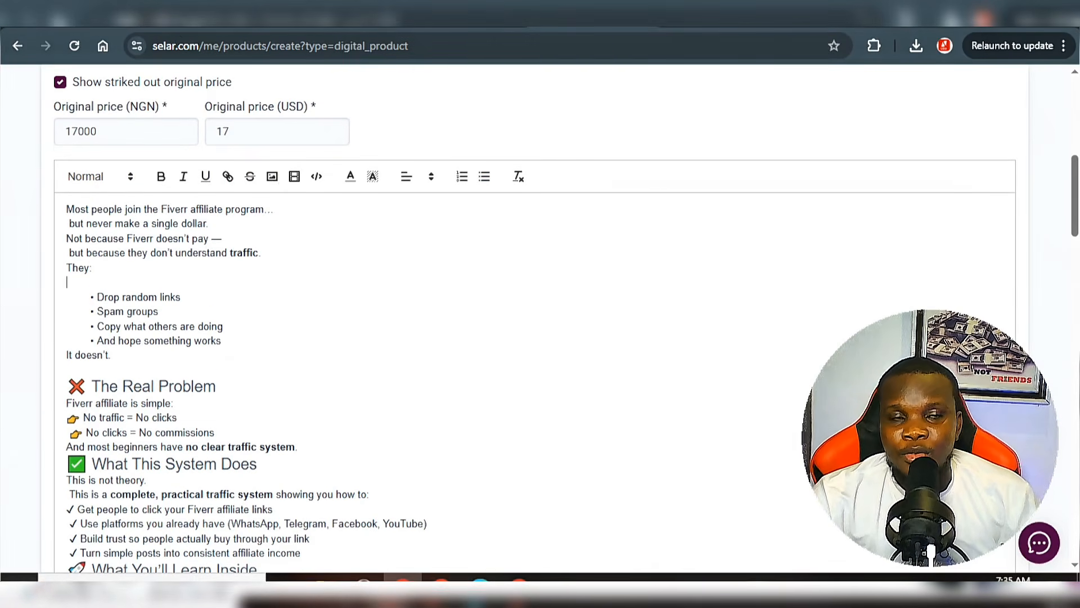
Switch to the YouTube channel's video list and copy the share link of the Fiverr Affiliate Automation video.
{"action": "key", "text": "ctrl+Tab"}
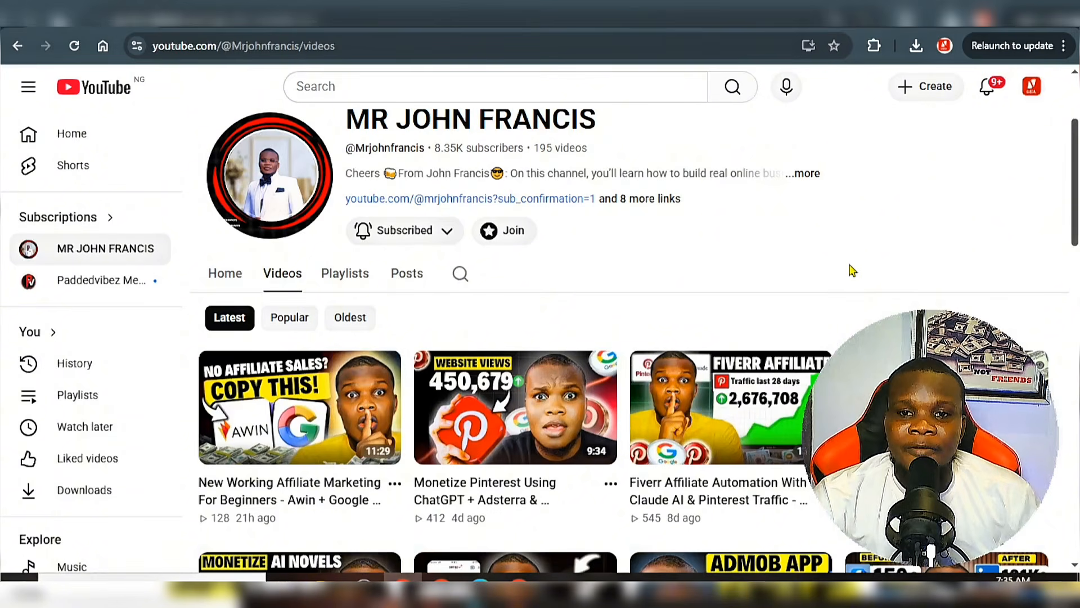
{"action": "mouse_move", "coordinate": [820, 351]}
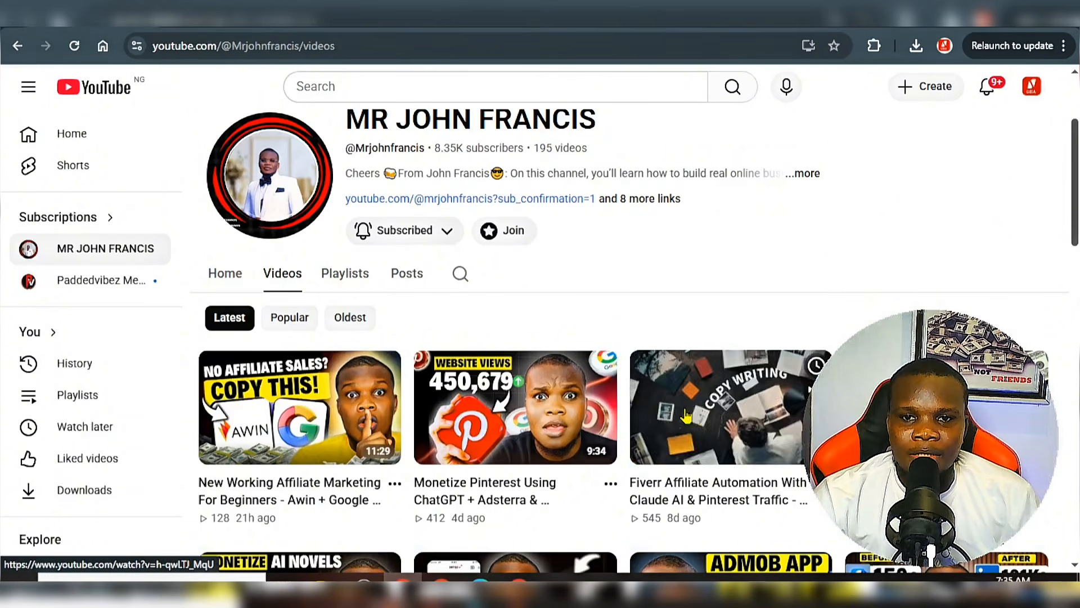
{"action": "left_click", "coordinate": [826, 483]}
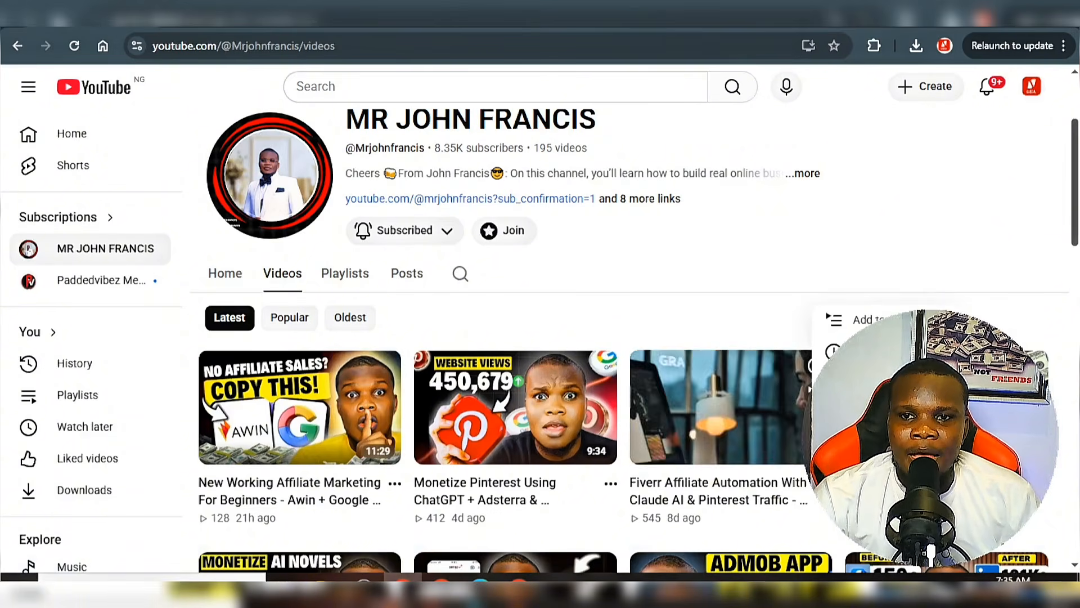
{"action": "left_click", "coordinate": [850, 434]}
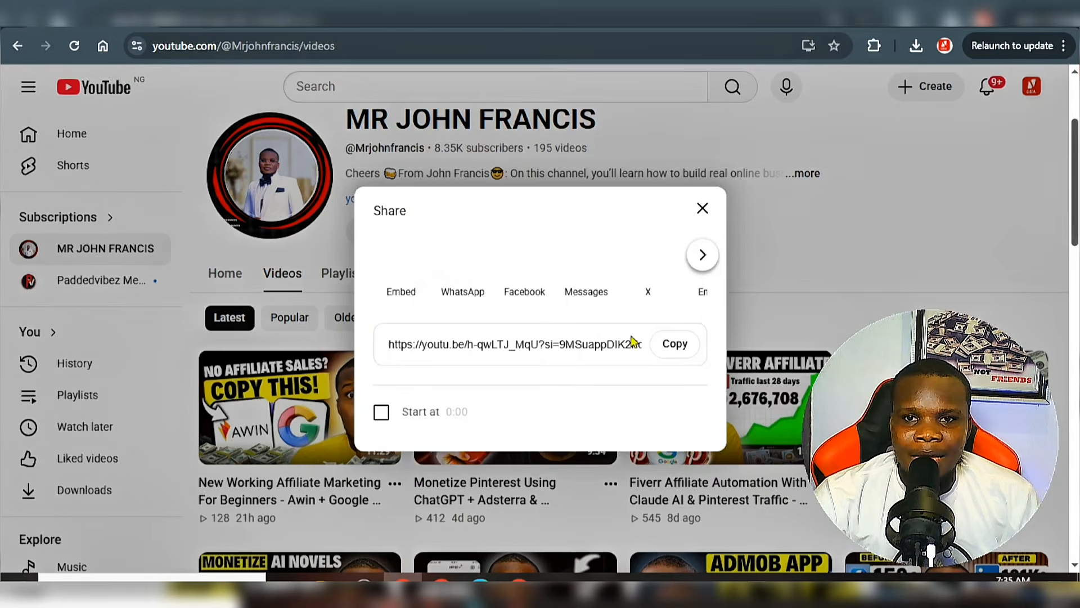
{"action": "left_click", "coordinate": [683, 348]}
{"action": "left_click", "coordinate": [857, 264]}
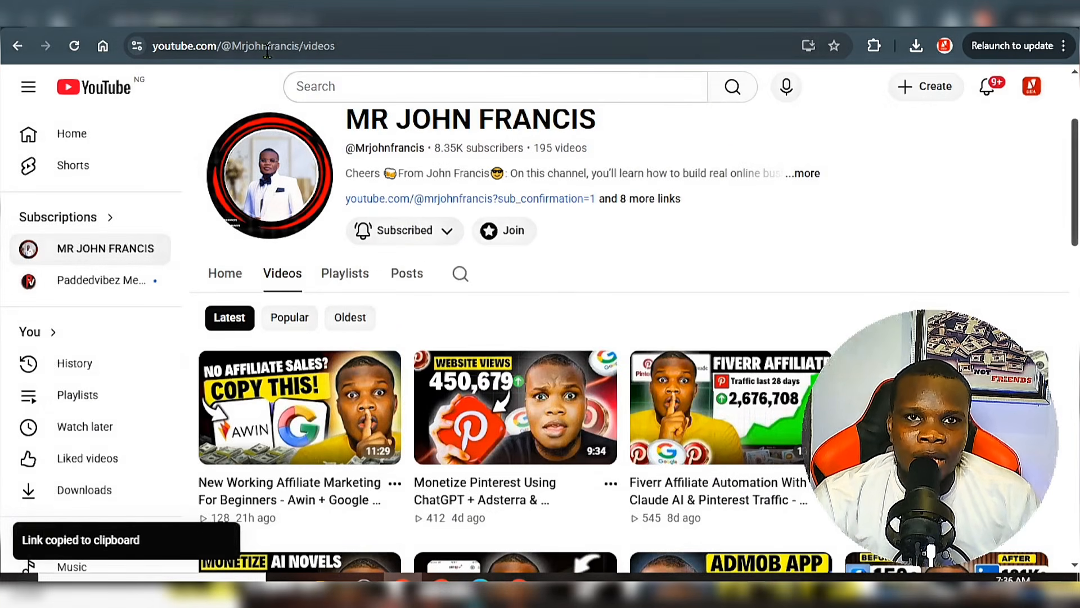
Return to the Selar product page and embed the copied YouTube video below "They:" in the description.
{"action": "left_click", "coordinate": [592, 15]}
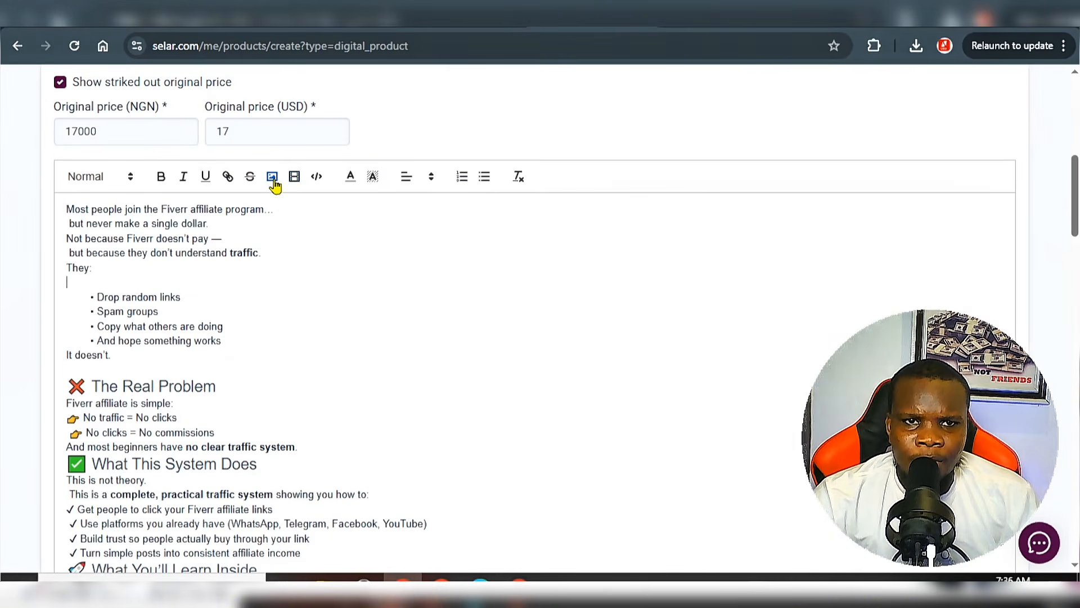
{"action": "left_click", "coordinate": [294, 177]}
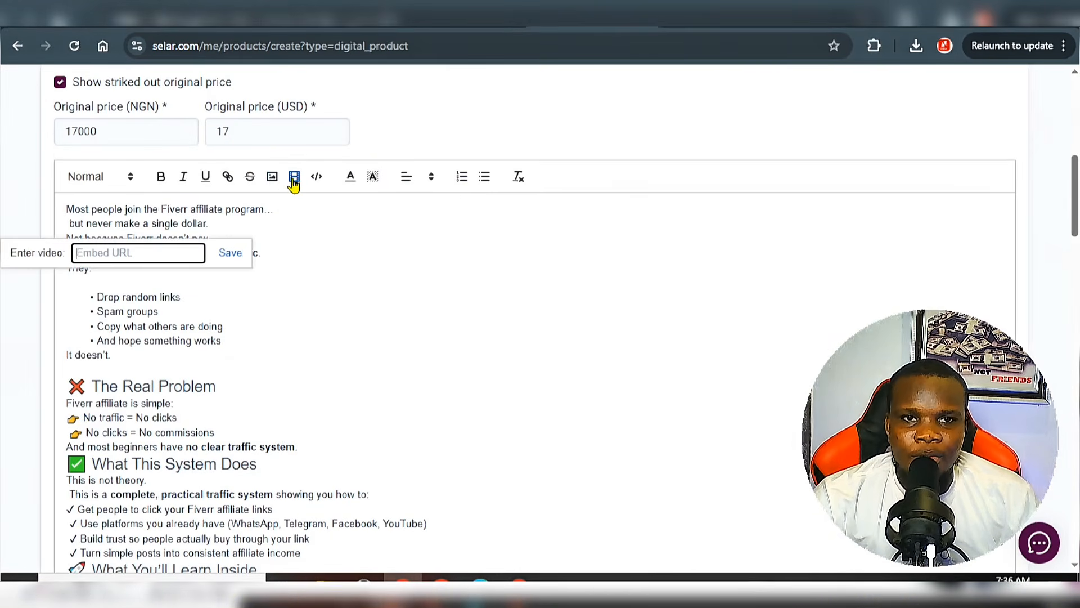
{"action": "right_click", "coordinate": [113, 248]}
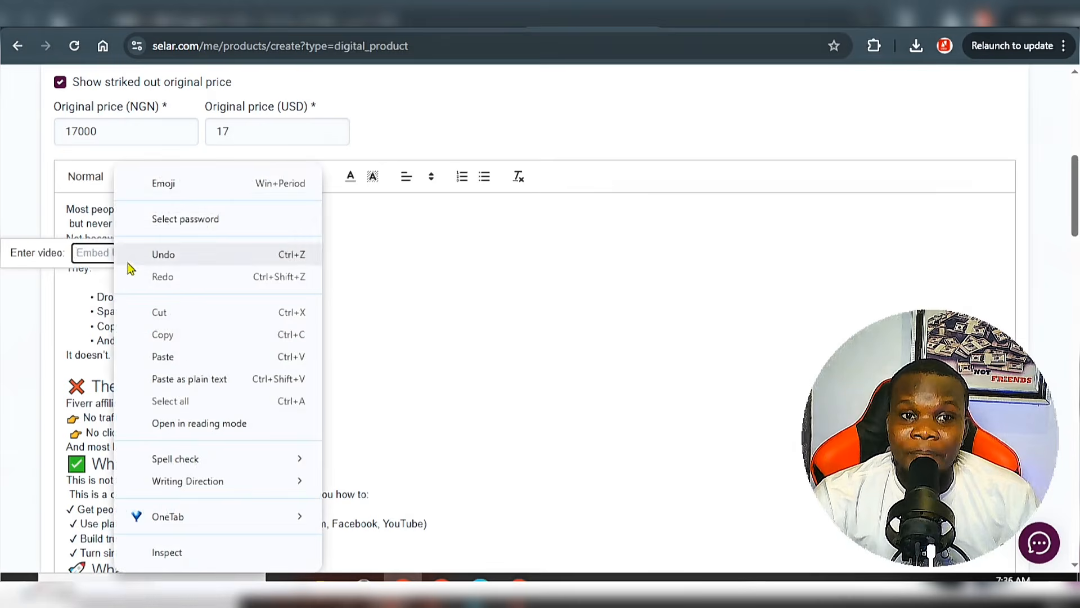
{"action": "left_click", "coordinate": [180, 360]}
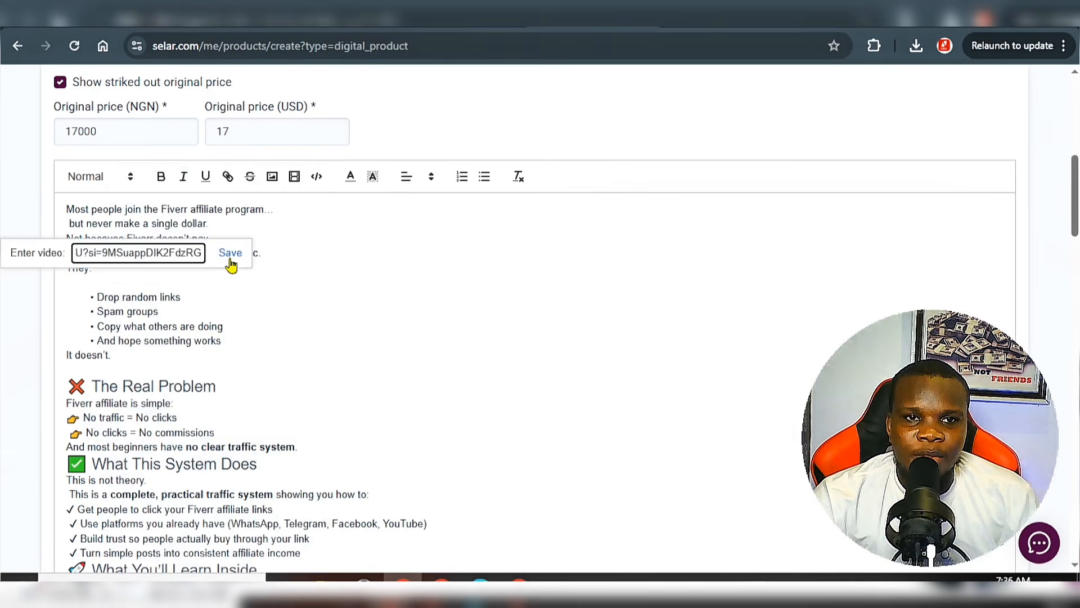
{"action": "left_click", "coordinate": [230, 258]}
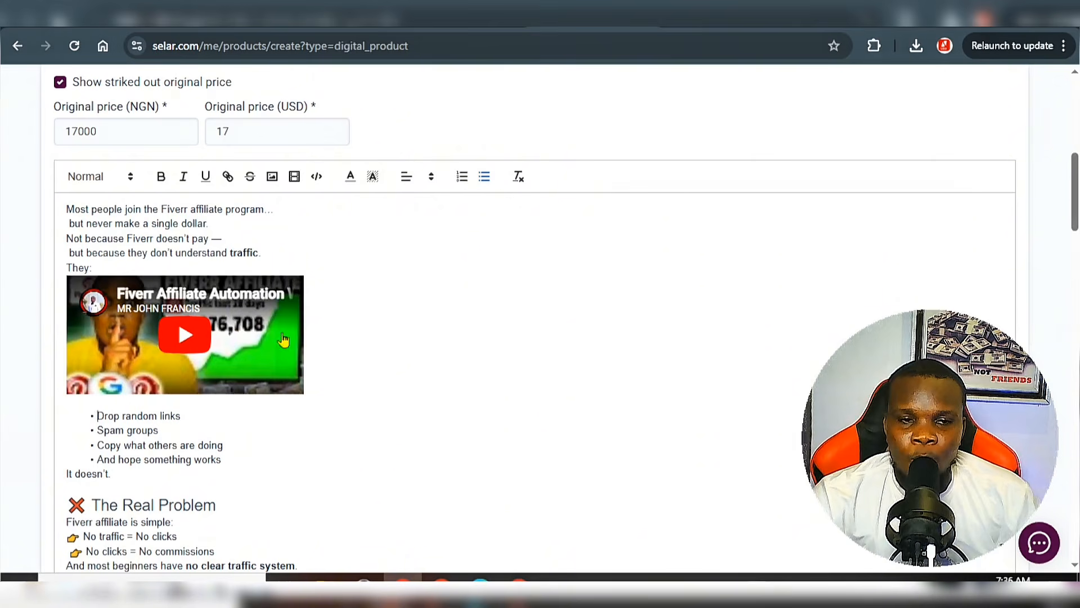
Add empty lines above the Traffic Systems (The Core) heading and above the Facebook Strategy heading.
{"action": "scroll", "coordinate": [377, 385], "scroll_direction": "down", "scroll_amount": 3}
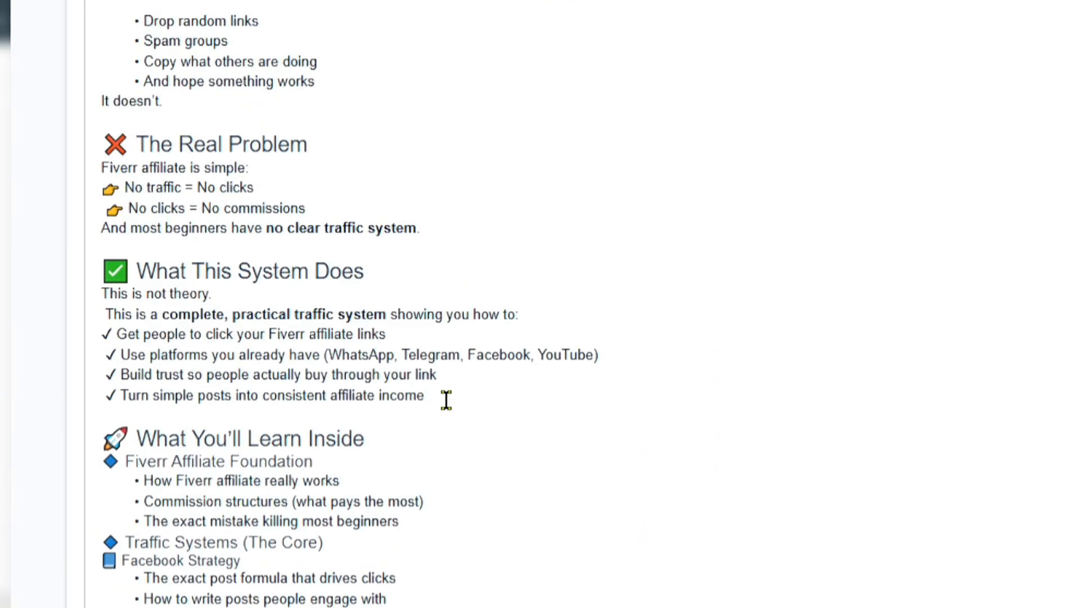
{"action": "scroll", "coordinate": [446, 399], "scroll_direction": "down", "scroll_amount": 3}
{"action": "left_click", "coordinate": [355, 323]}
{"action": "key", "text": "Return"}
{"action": "left_click", "coordinate": [404, 300]}
{"action": "key", "text": "Return"}
{"action": "scroll", "coordinate": [451, 289], "scroll_direction": "down", "scroll_amount": 3}
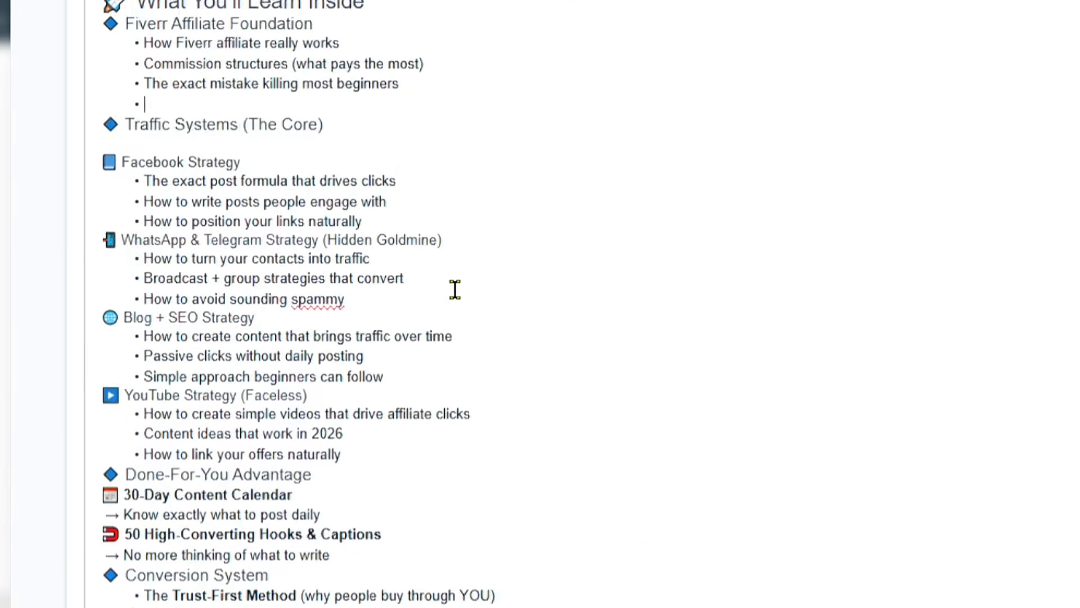
Add an empty bullet at the end of the WhatsApp & Telegram, Blog + SEO and YouTube Strategy lists.
{"action": "scroll", "coordinate": [454, 289], "scroll_direction": "down", "scroll_amount": 2}
{"action": "left_click", "coordinate": [378, 191]}
{"action": "key", "text": "Return"}
{"action": "left_click", "coordinate": [411, 288]}
{"action": "key", "text": "Return"}
{"action": "left_click", "coordinate": [376, 405]}
{"action": "left_click", "coordinate": [387, 385]}
{"action": "key", "text": "Return"}
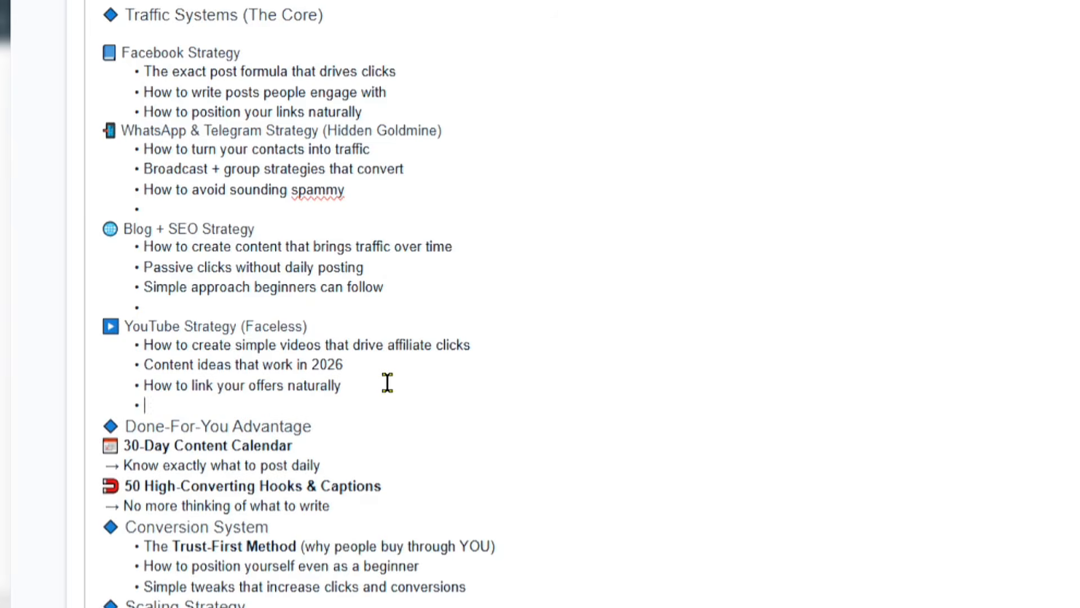
Insert an empty line above the Conversion System heading and two empty bullets after the Scaling Strategy list.
{"action": "scroll", "coordinate": [387, 383], "scroll_direction": "down", "scroll_amount": 3}
{"action": "left_click", "coordinate": [398, 285]}
{"action": "key", "text": "Return"}
{"action": "left_click", "coordinate": [485, 387]}
{"action": "left_click", "coordinate": [365, 464]}
{"action": "key", "text": "Return"}
{"action": "key", "text": "Return"}
{"action": "scroll", "coordinate": [365, 464], "scroll_direction": "down", "scroll_amount": 6}
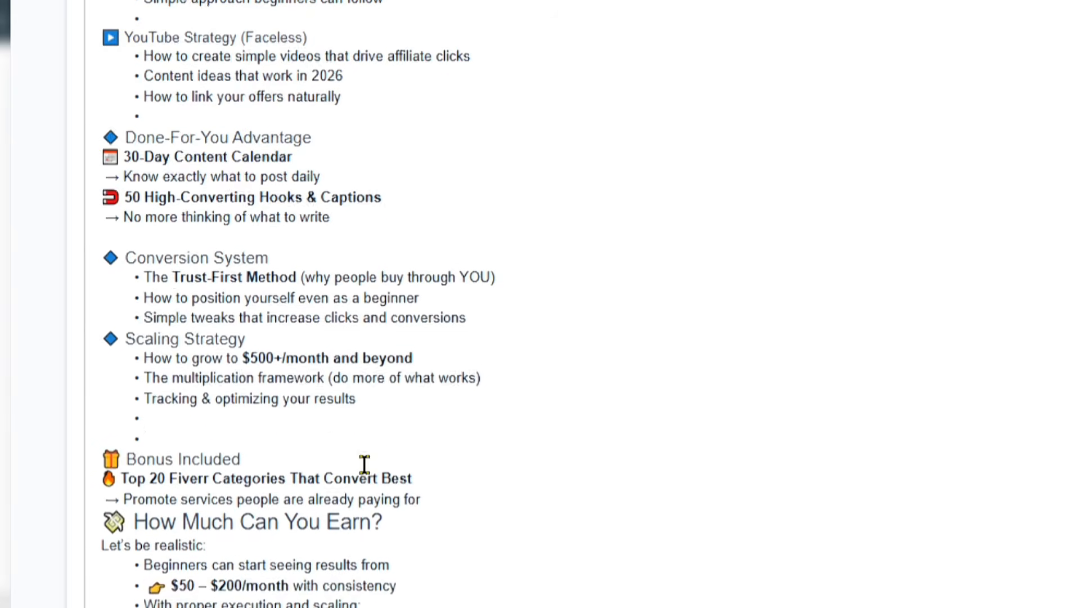
Separate the remaining description sections with empty lines, from How Much Can You Earn? down to Get Instant Access Now.
{"action": "left_click", "coordinate": [334, 360]}
{"action": "key", "text": "Return"}
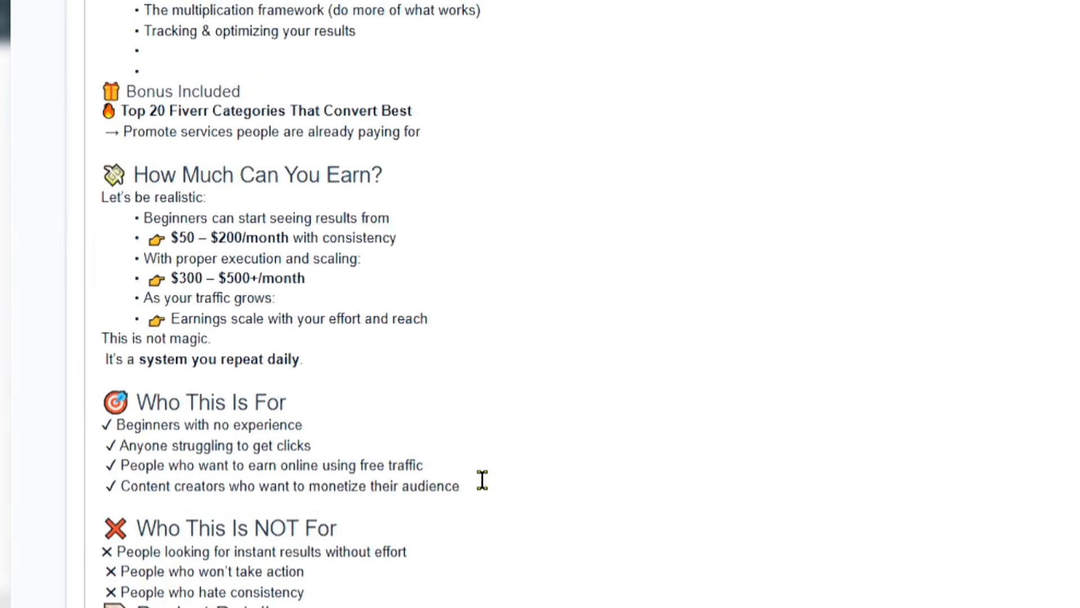
{"action": "scroll", "coordinate": [482, 477], "scroll_direction": "down", "scroll_amount": 3}
{"action": "left_click", "coordinate": [398, 497]}
{"action": "key", "text": "Return"}
{"action": "scroll", "coordinate": [394, 484], "scroll_direction": "down", "scroll_amount": 4}
{"action": "scroll", "coordinate": [349, 297], "scroll_direction": "down", "scroll_amount": 5}
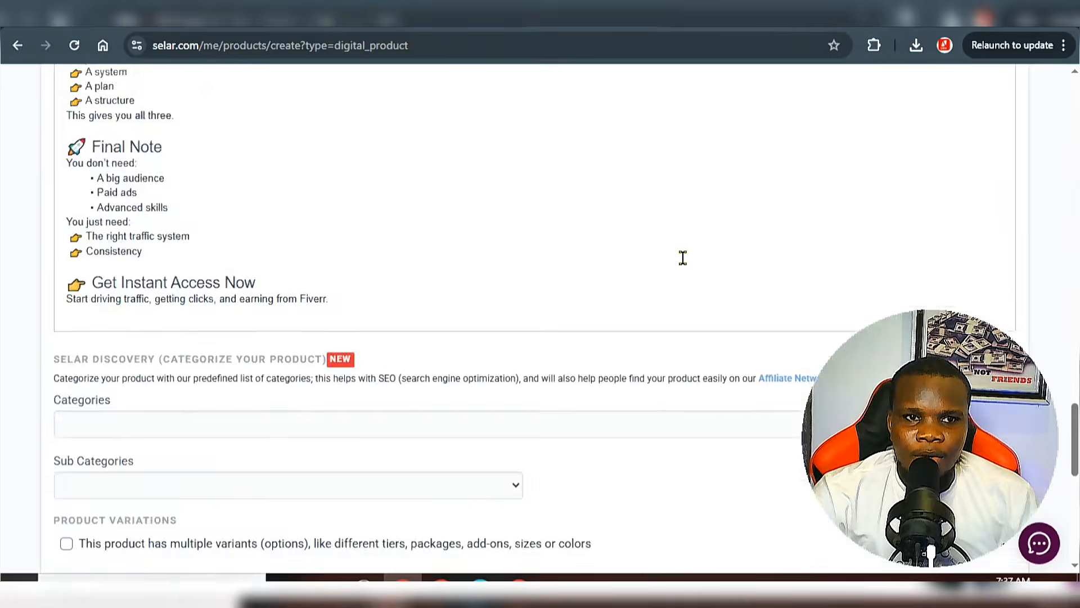
{"action": "scroll", "coordinate": [959, 97], "scroll_direction": "up", "scroll_amount": 6}
{"action": "scroll", "coordinate": [687, 258], "scroll_direction": "up", "scroll_amount": 20}
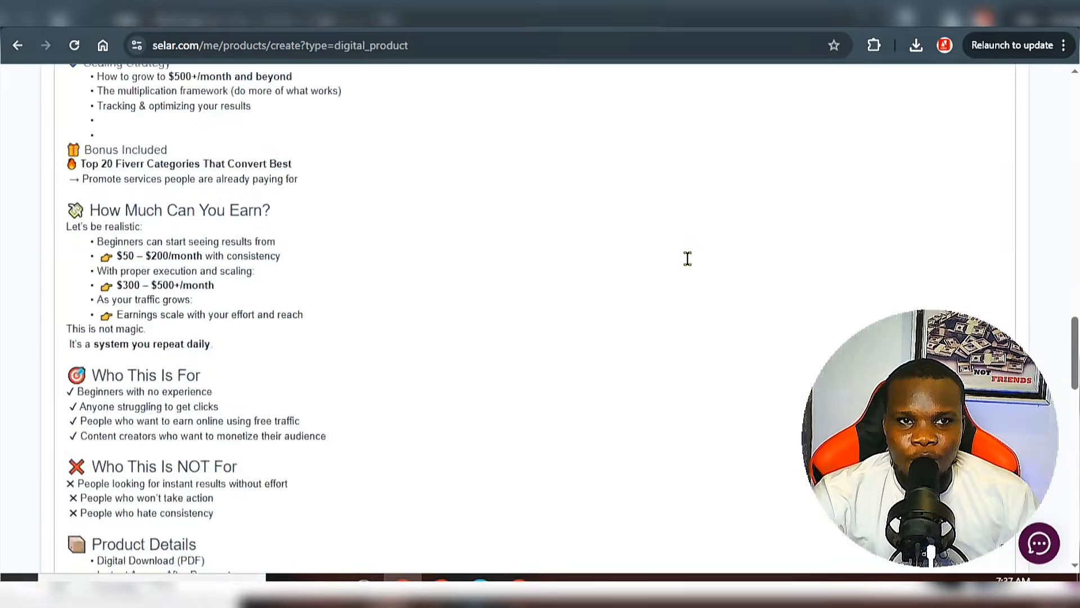
{"action": "scroll", "coordinate": [688, 258], "scroll_direction": "up", "scroll_amount": 15}
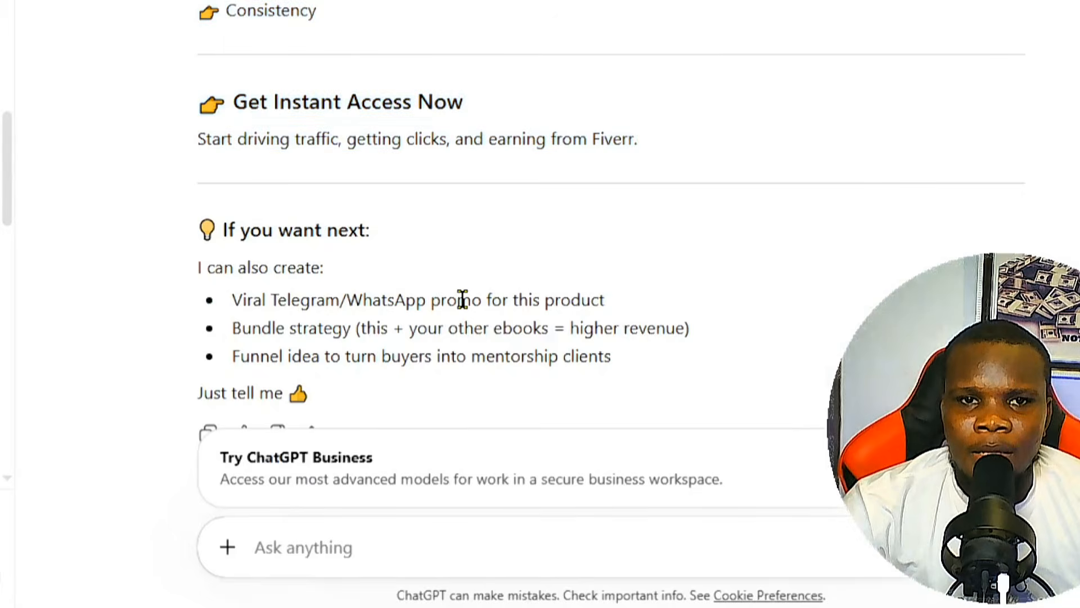
Send ChatGPT the prompt "generate the ebook cover of this product with details as usuall" to create the cover image.
{"action": "scroll", "coordinate": [498, 321], "scroll_direction": "up", "scroll_amount": 1}
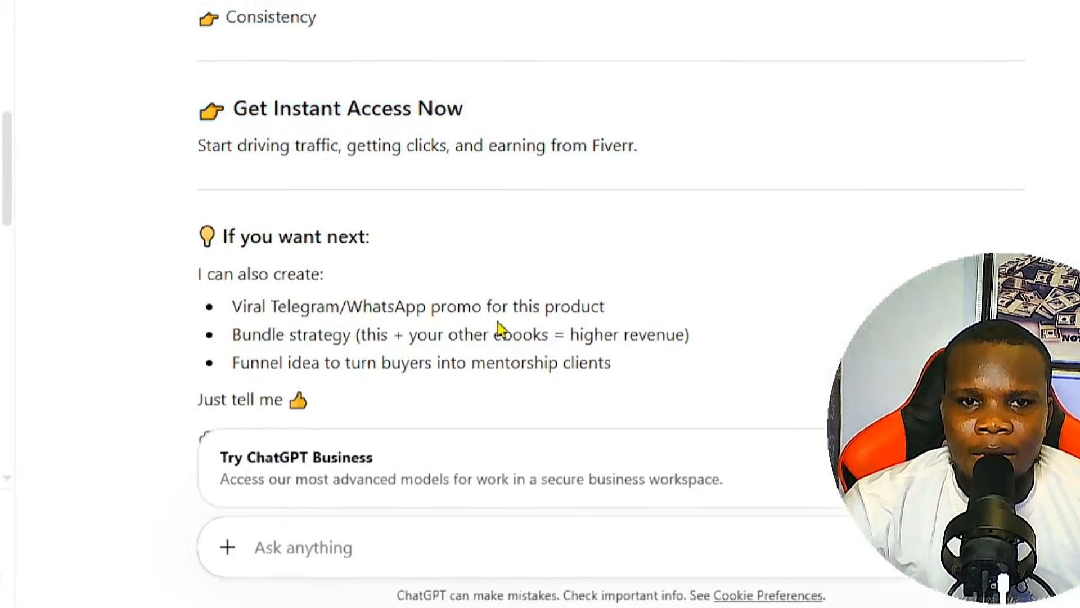
{"action": "scroll", "coordinate": [498, 322], "scroll_direction": "down", "scroll_amount": 1}
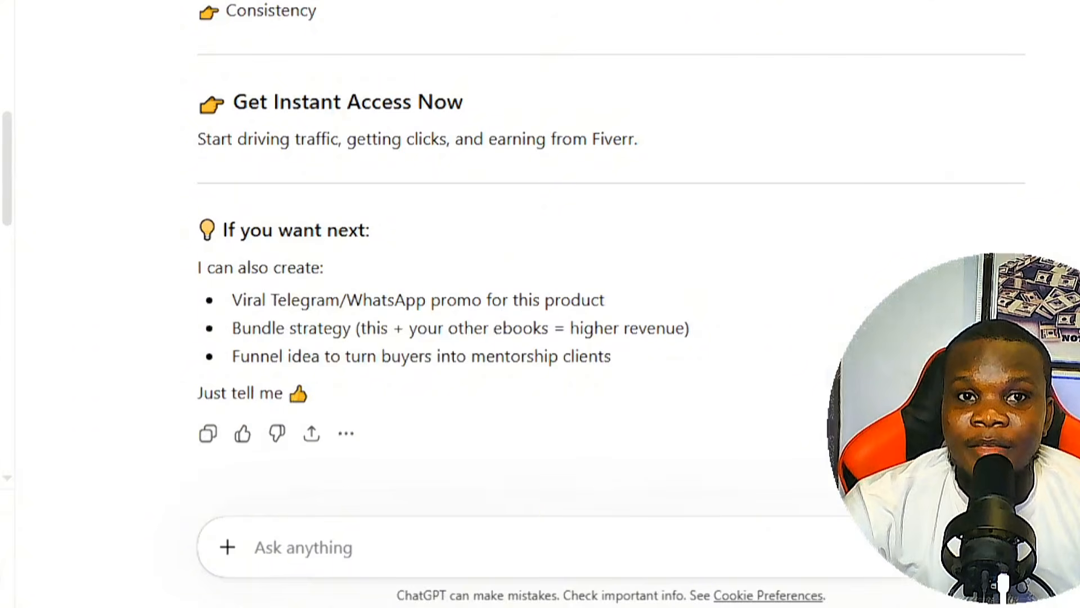
{"action": "left_click", "coordinate": [372, 540]}
{"action": "type", "text": "ge"}
{"action": "type", "text": "nerat"}
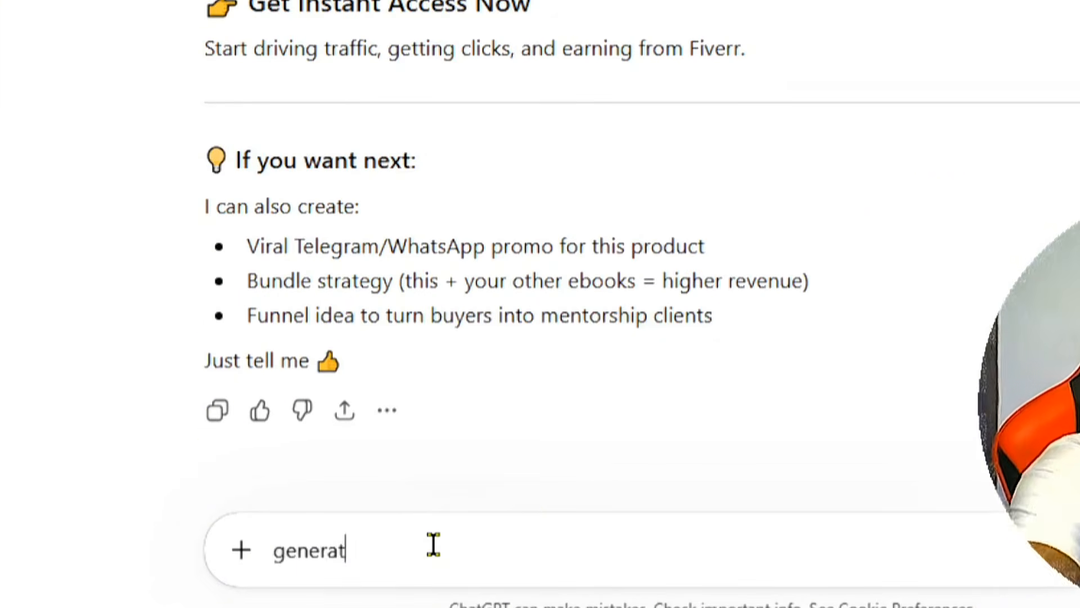
{"action": "type", "text": "e the ebook cover of this pr"}
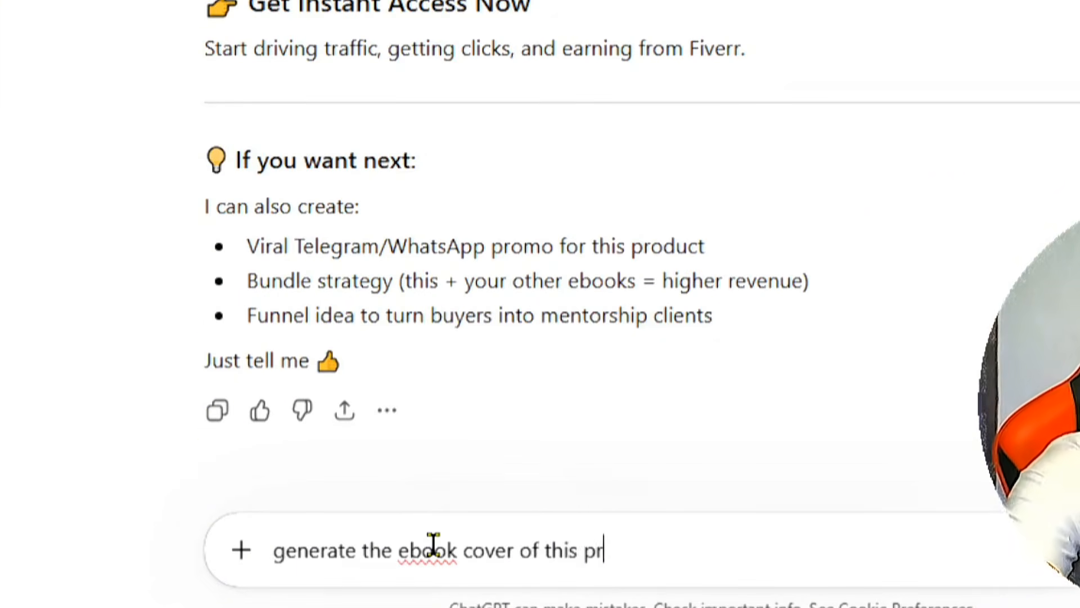
{"action": "type", "text": "oduct with details "}
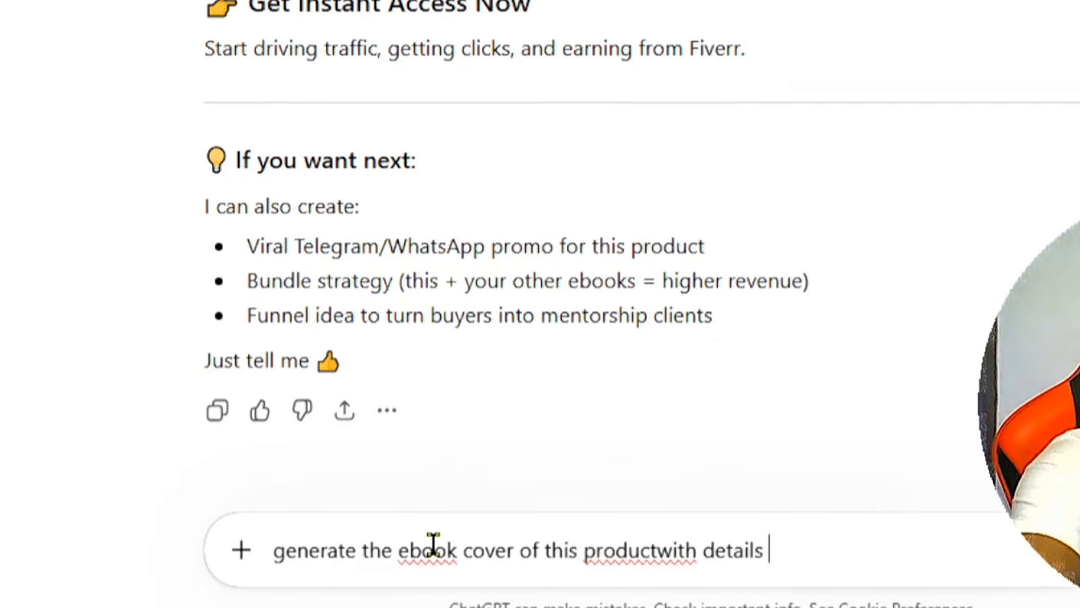
{"action": "type", "text": "as usualll"}
{"action": "left_click", "coordinate": [661, 551]}
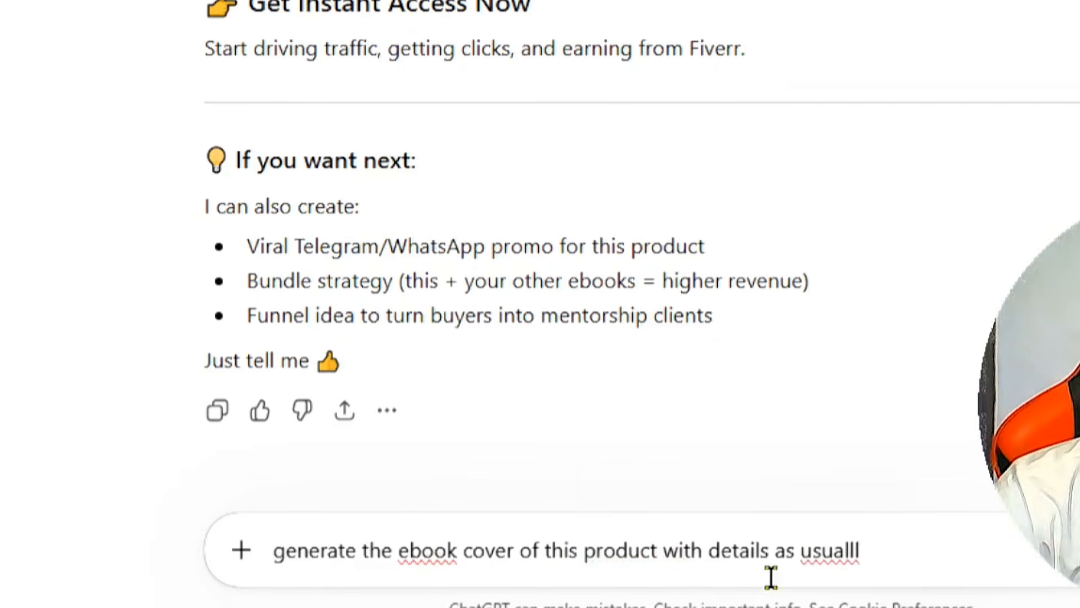
{"action": "key", "text": "Return"}
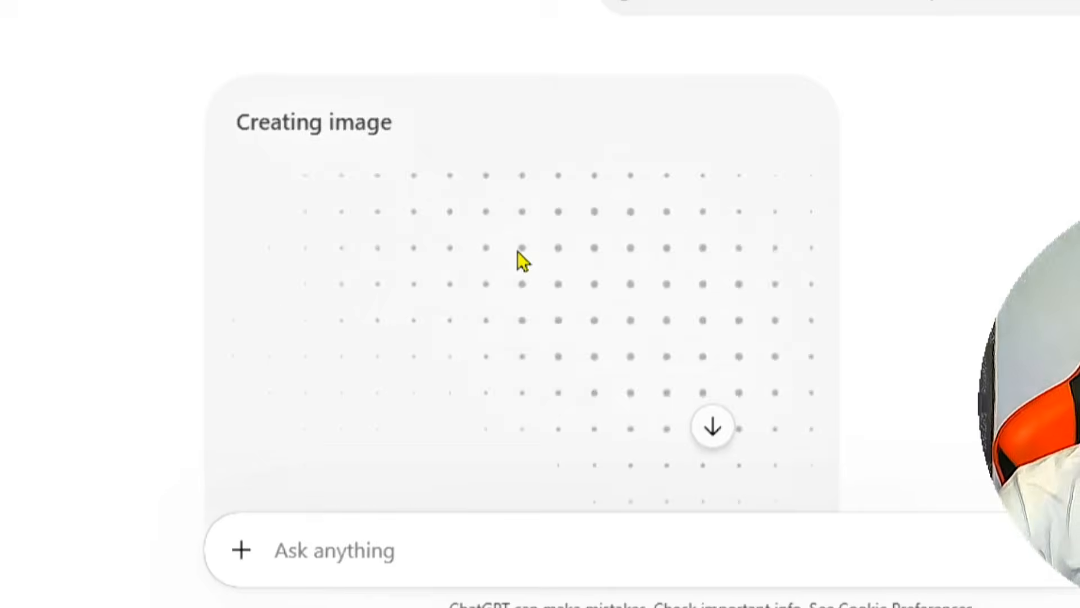
{"action": "scroll", "coordinate": [366, 153], "scroll_direction": "down", "scroll_amount": 1}
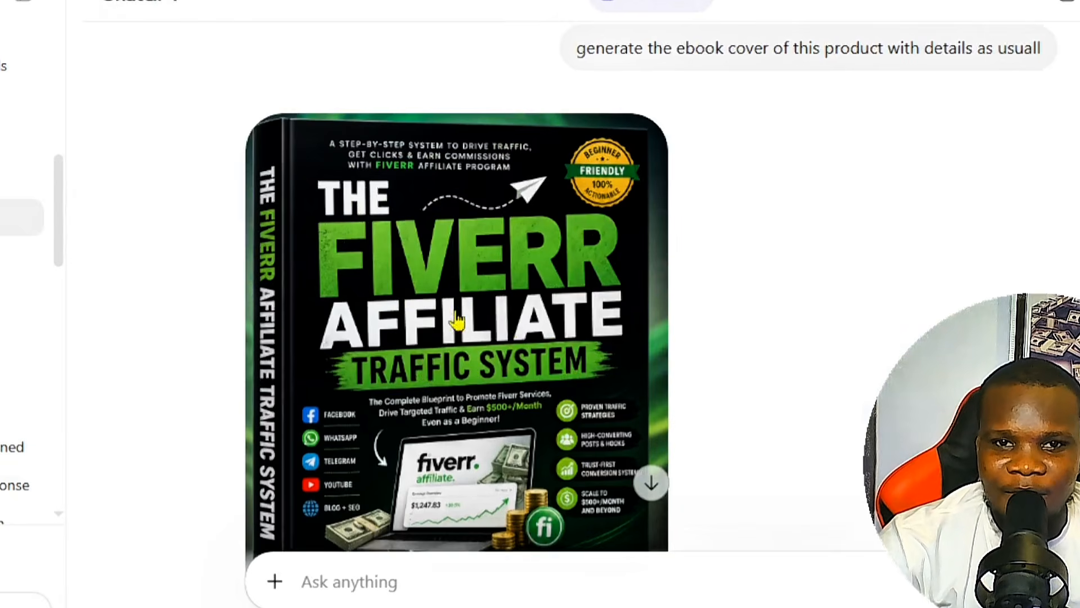
{"action": "scroll", "coordinate": [333, 340], "scroll_direction": "down", "scroll_amount": 3}
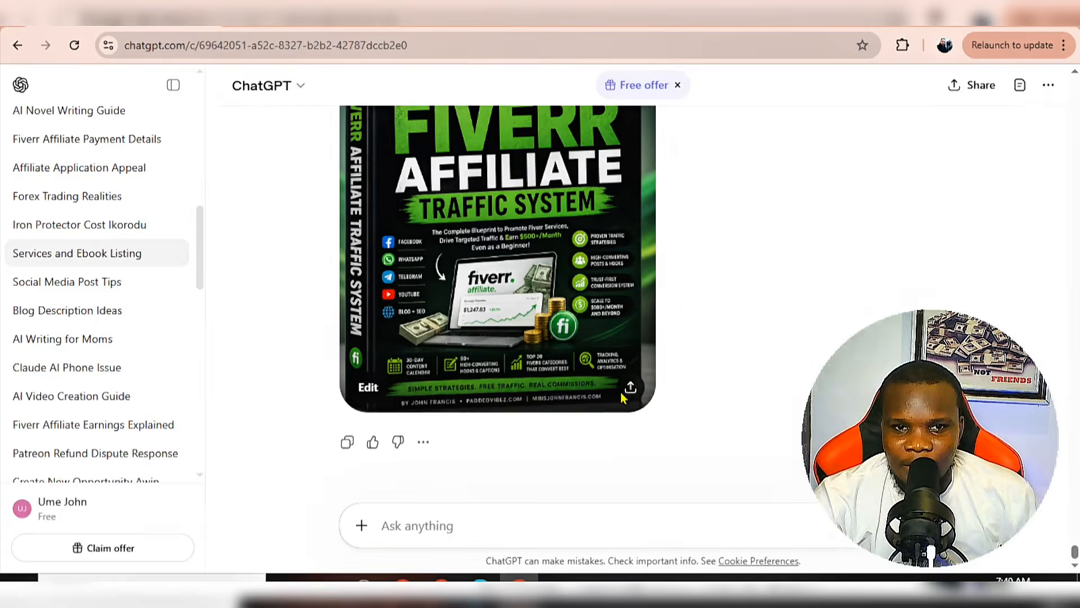
{"action": "left_click", "coordinate": [632, 441]}
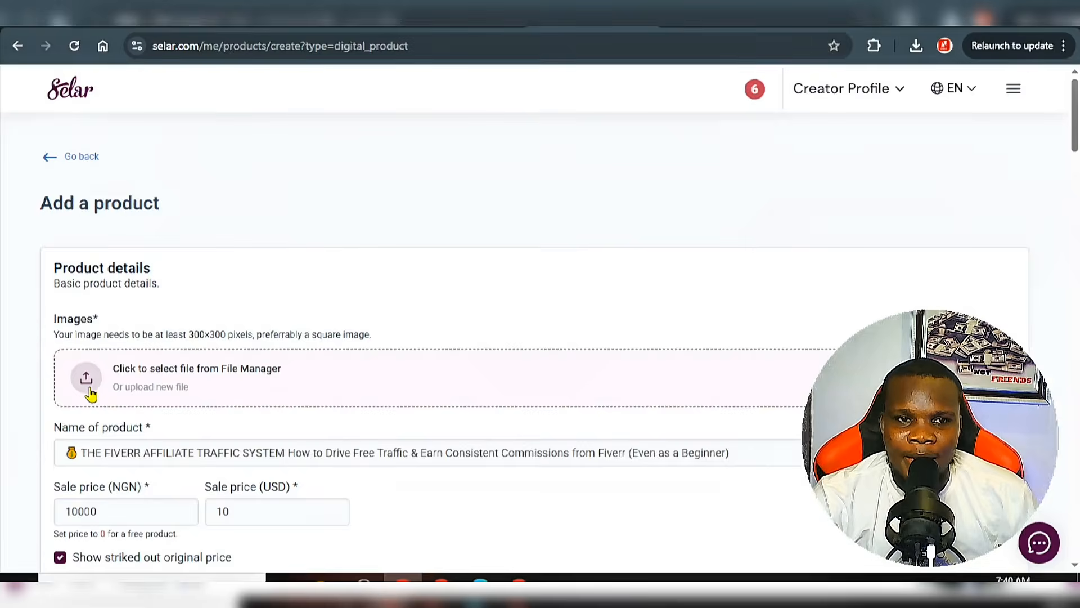
{"action": "left_click", "coordinate": [94, 395]}
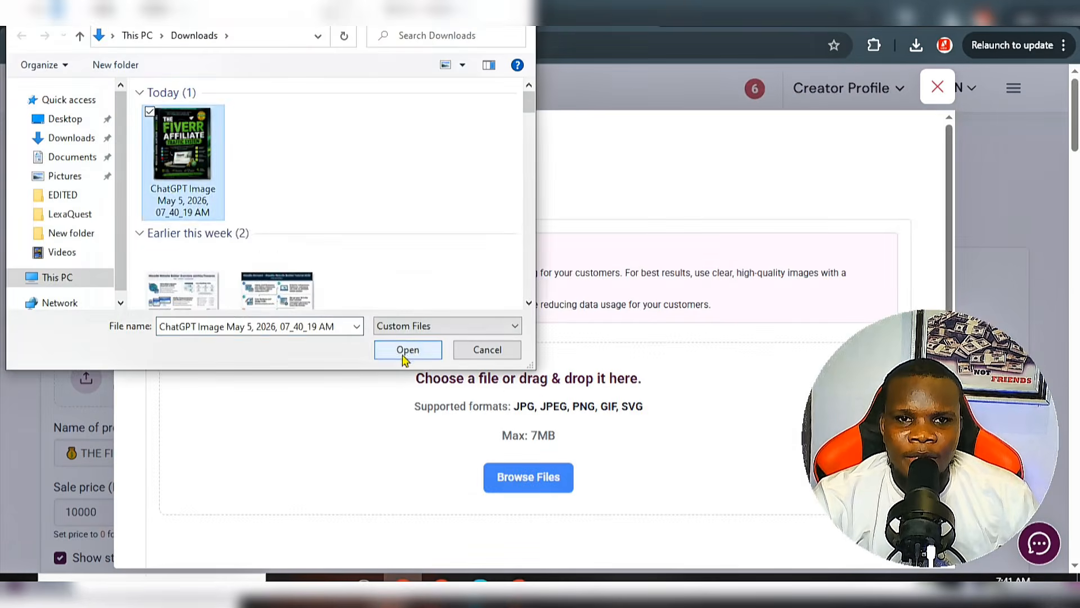
{"action": "left_click", "coordinate": [405, 353]}
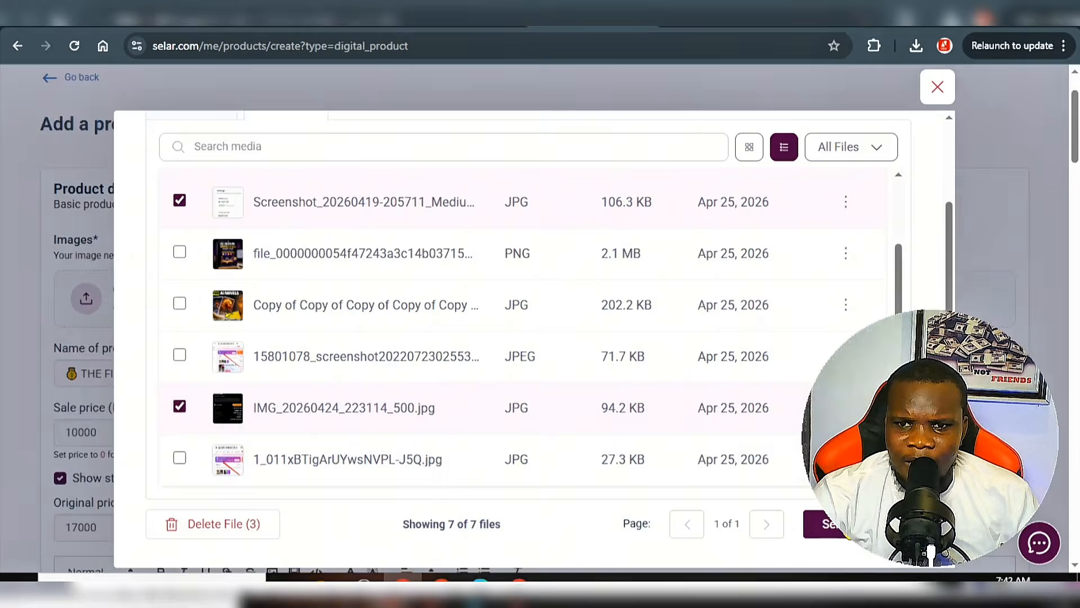
{"action": "left_click", "coordinate": [852, 528]}
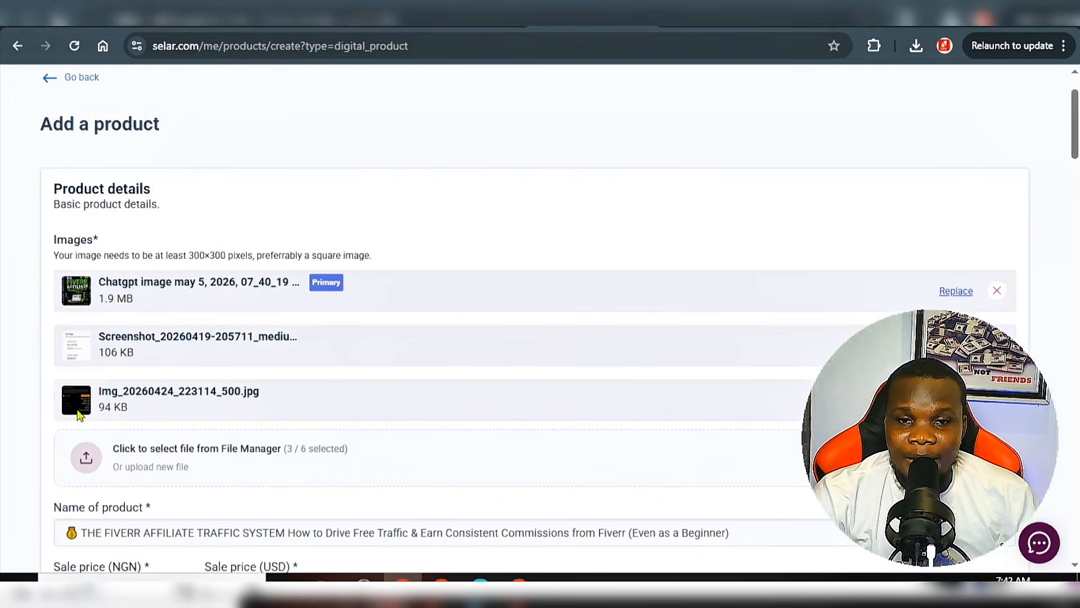
Categorize the product under Marketing and Sales with the sub category Affiliate Marketing.
{"action": "scroll", "coordinate": [576, 378], "scroll_direction": "down", "scroll_amount": 7}
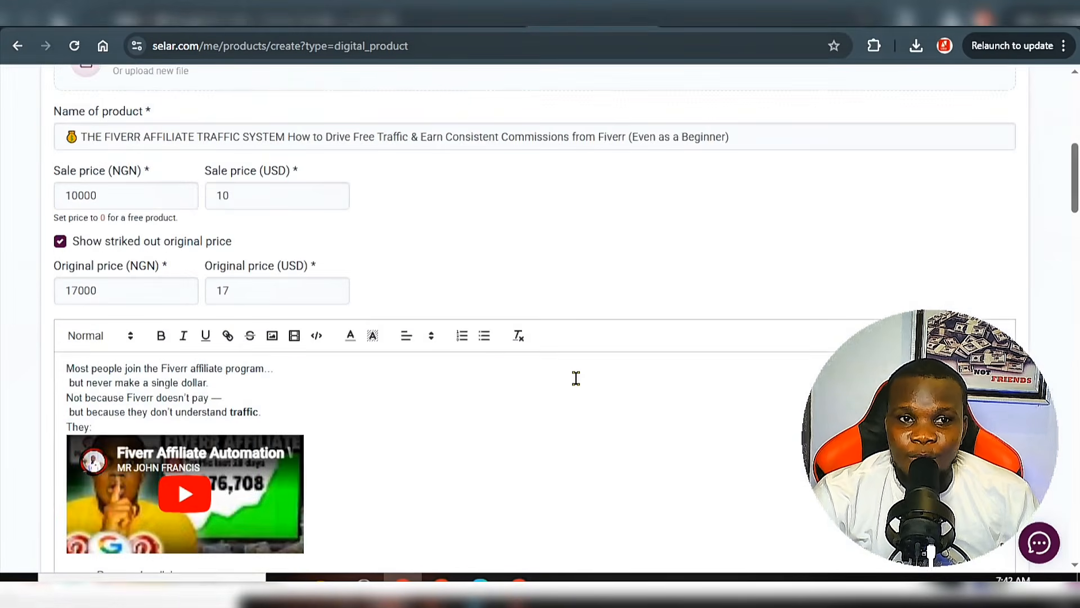
{"action": "scroll", "coordinate": [576, 378], "scroll_direction": "down", "scroll_amount": 20}
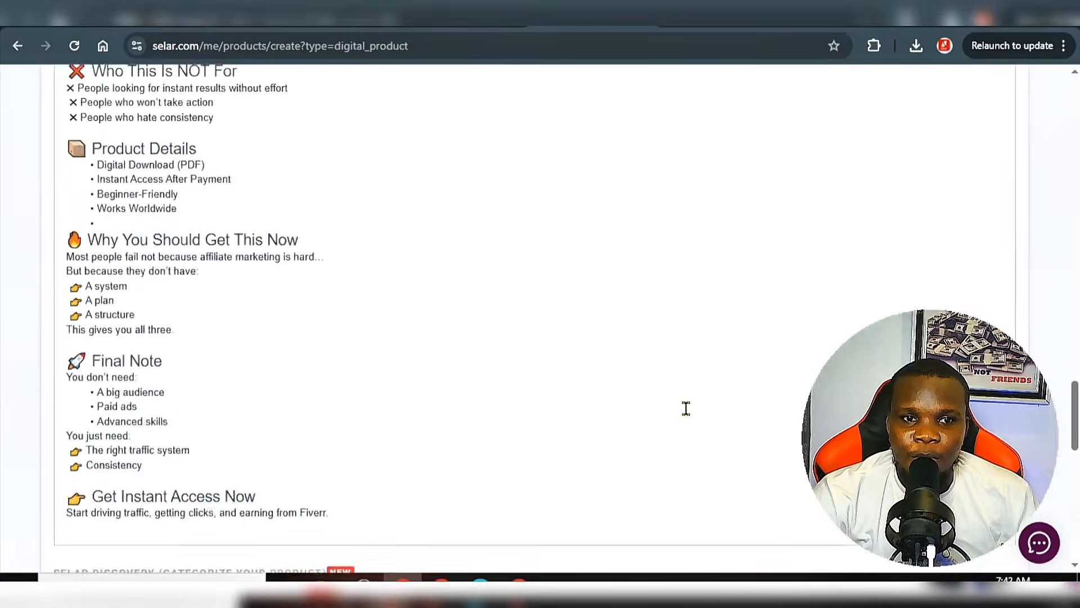
{"action": "scroll", "coordinate": [686, 416], "scroll_direction": "down", "scroll_amount": 6}
{"action": "scroll", "coordinate": [687, 417], "scroll_direction": "up", "scroll_amount": 8}
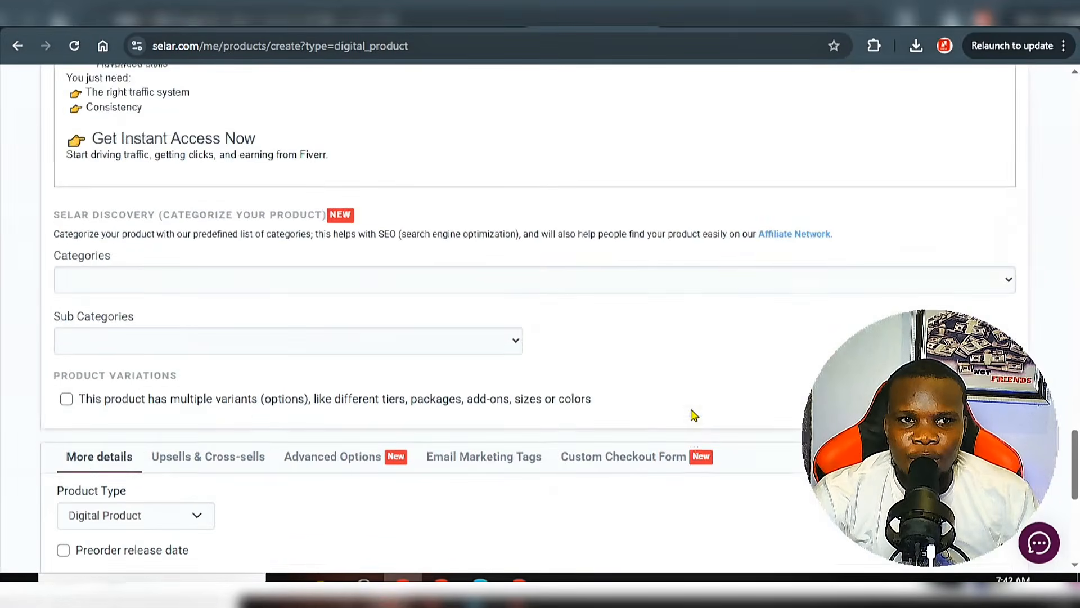
{"action": "left_click", "coordinate": [186, 336]}
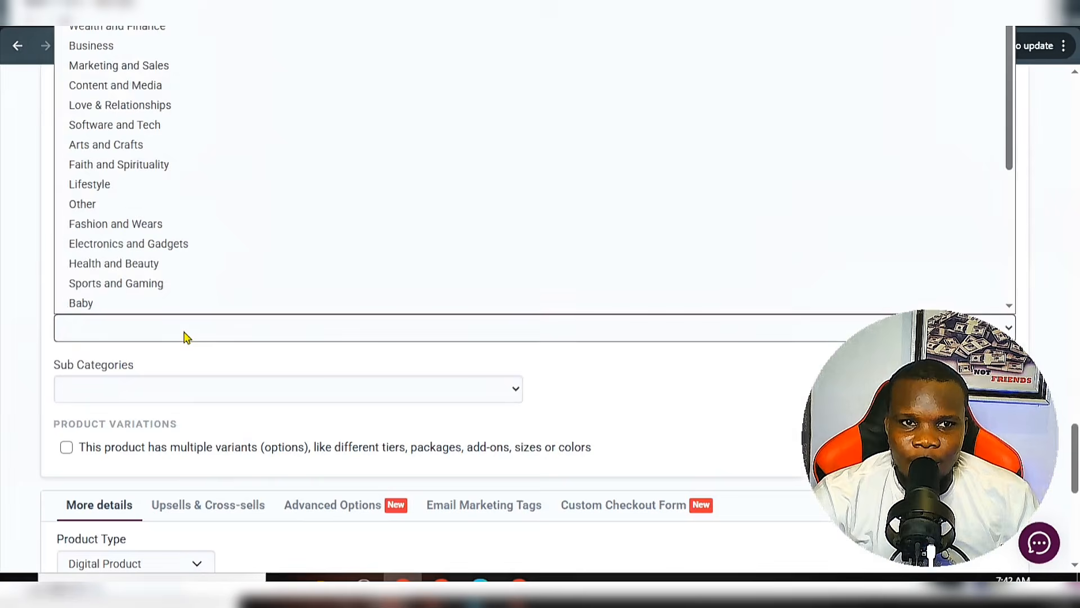
{"action": "left_click", "coordinate": [119, 65]}
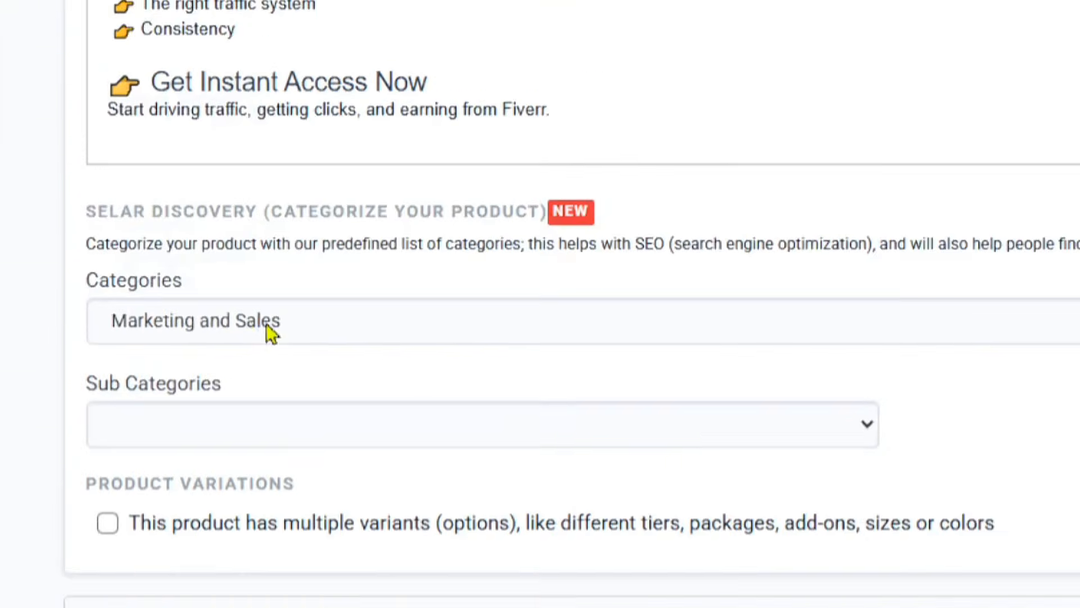
{"action": "left_click", "coordinate": [522, 431]}
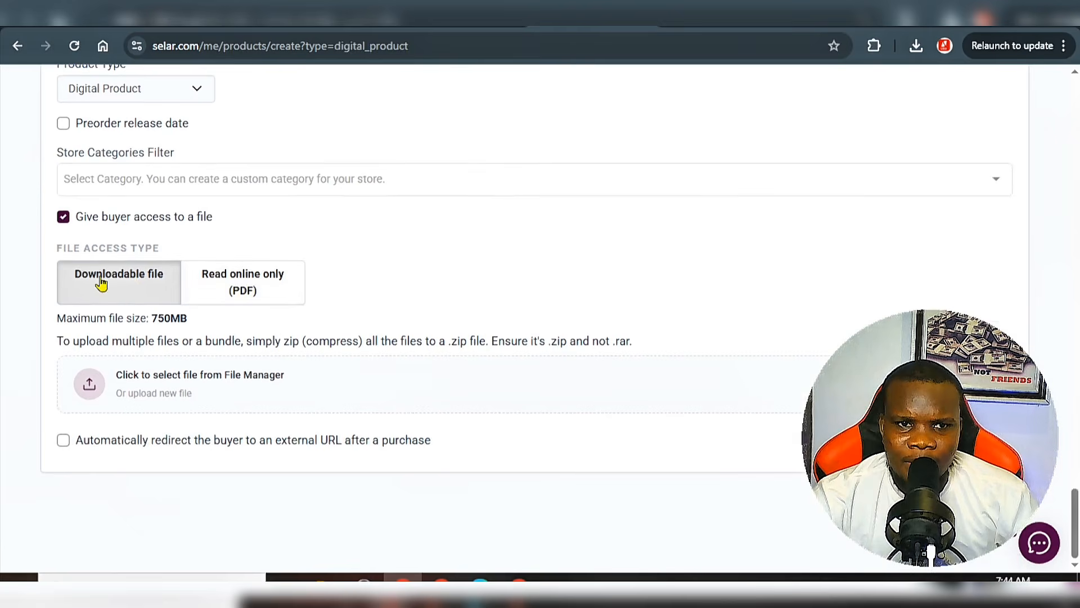
Upload the Fiverr_Affiliate_Traffic_System PDF from Downloads as the product's downloadable file.
{"action": "left_click", "coordinate": [79, 388]}
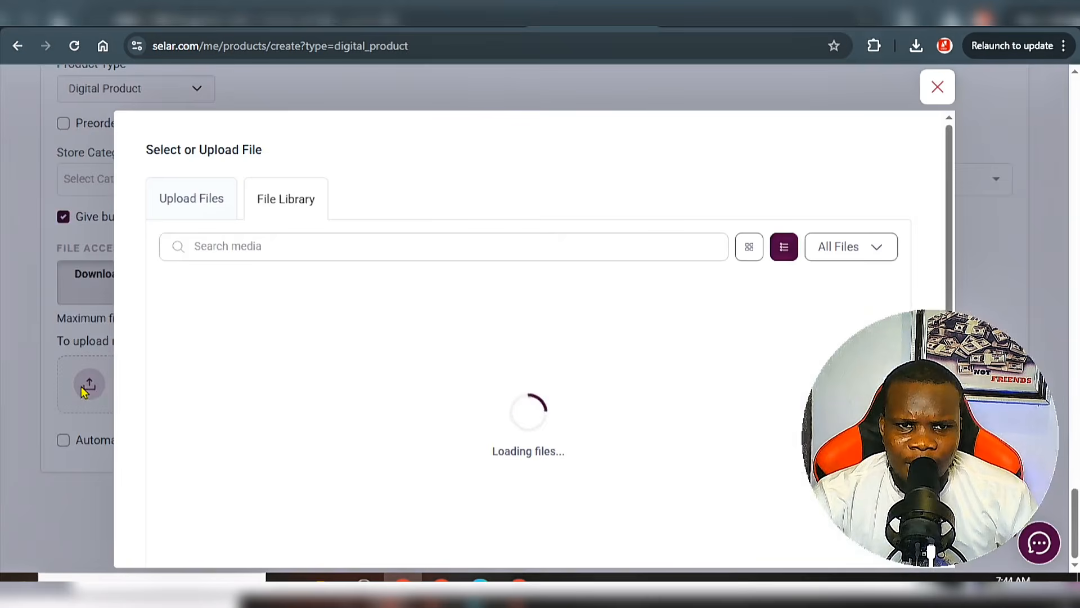
{"action": "left_click", "coordinate": [204, 213]}
{"action": "left_click", "coordinate": [528, 461]}
{"action": "left_click", "coordinate": [277, 239]}
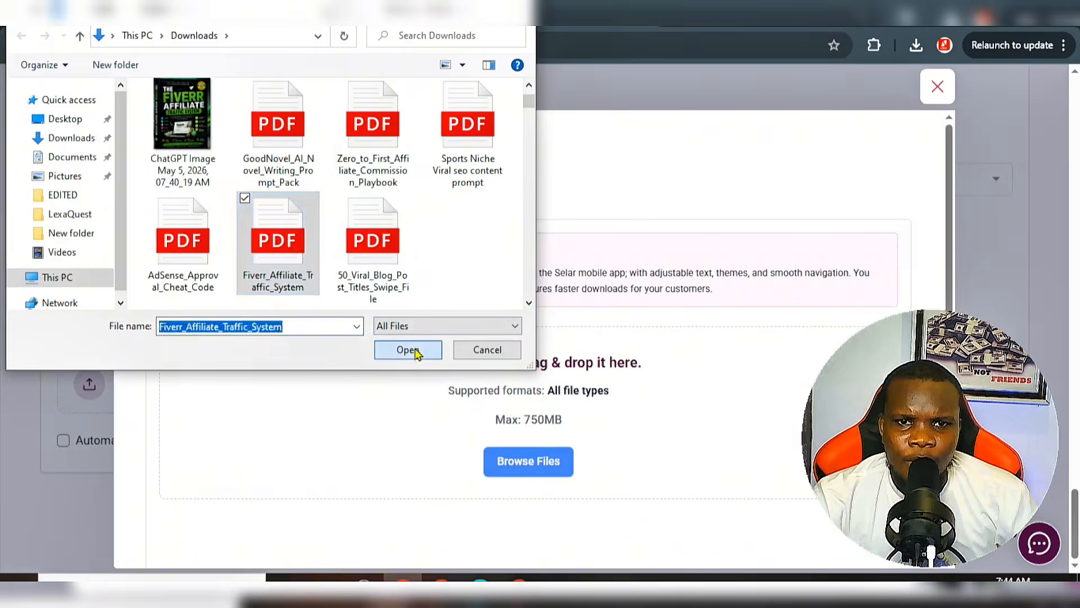
{"action": "left_click", "coordinate": [407, 349]}
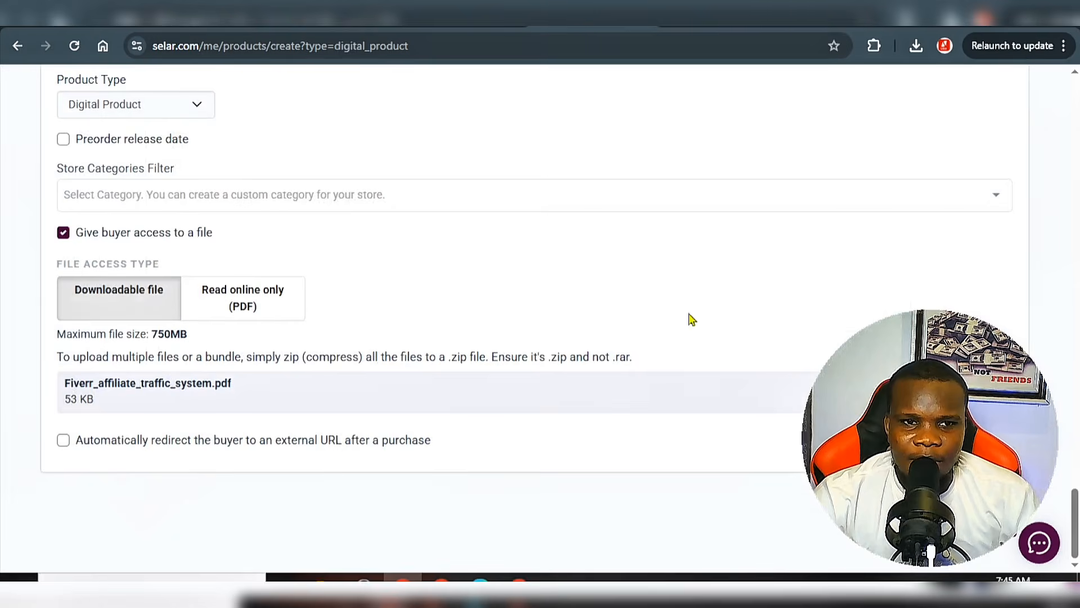
Check the completed product form from the images down and add the product to the store.
{"action": "scroll", "coordinate": [461, 384], "scroll_direction": "up", "scroll_amount": 15}
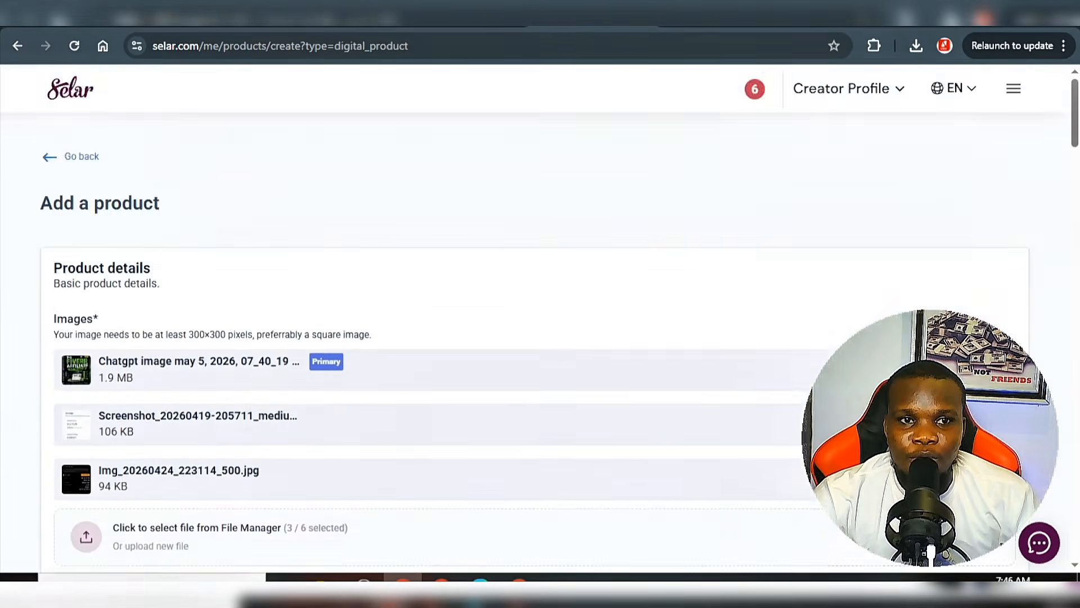
{"action": "scroll", "coordinate": [462, 384], "scroll_direction": "down", "scroll_amount": 5}
{"action": "scroll", "coordinate": [461, 384], "scroll_direction": "down", "scroll_amount": 10}
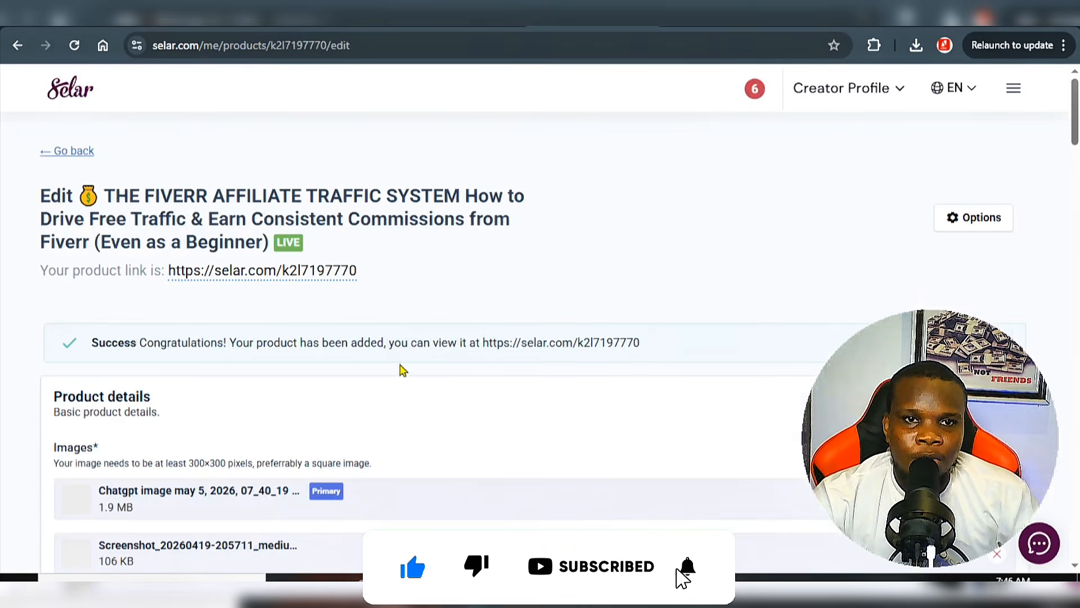
Open the public product link and examine the live page's cover, price, embedded video and full description.
{"action": "left_click", "coordinate": [276, 279]}
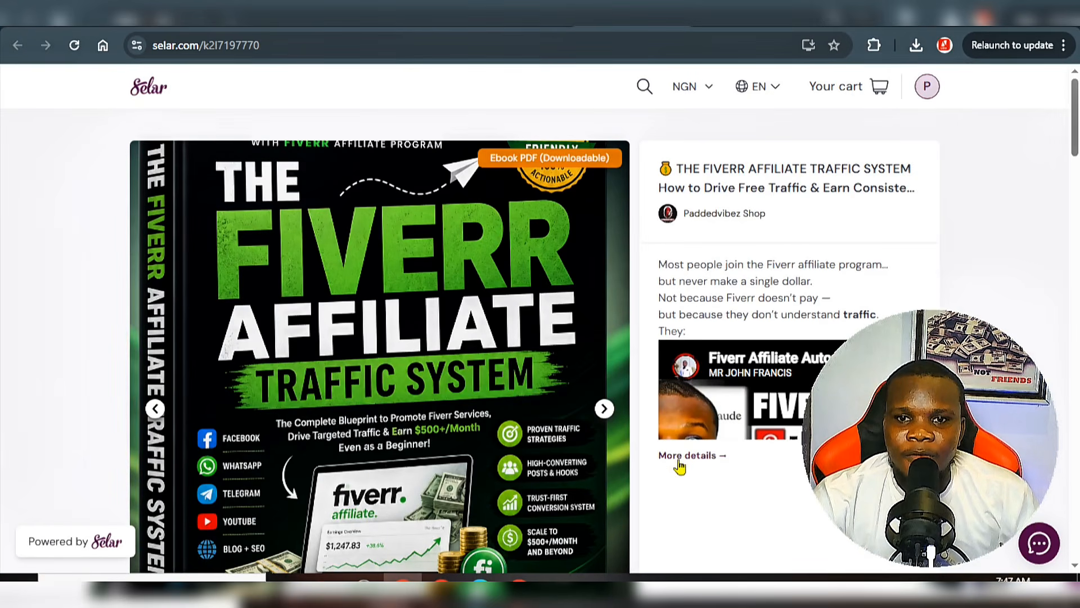
{"action": "left_click", "coordinate": [695, 456]}
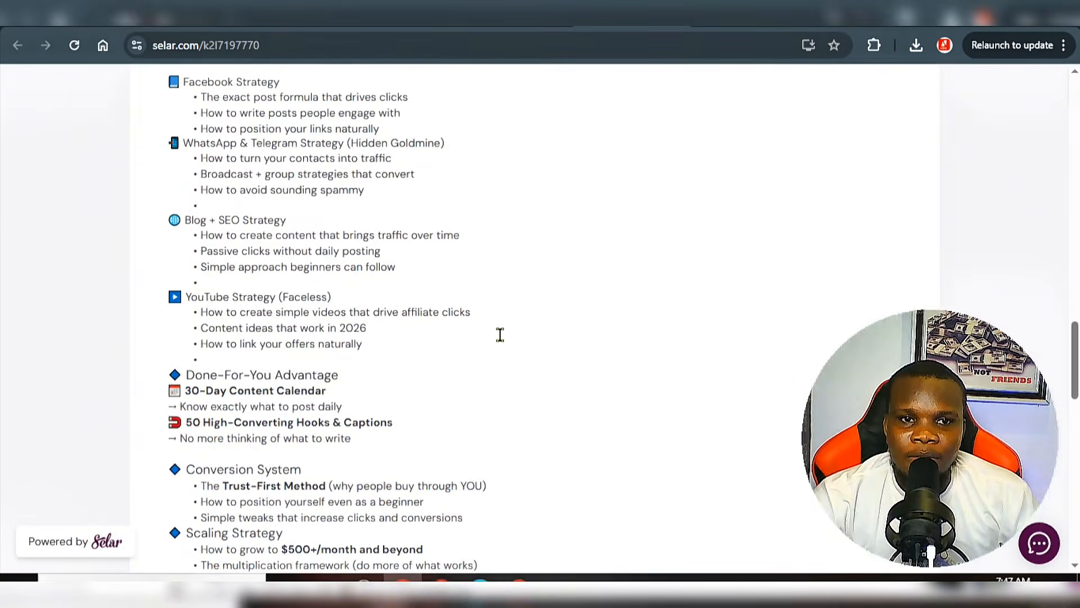
{"action": "scroll", "coordinate": [500, 333], "scroll_direction": "up", "scroll_amount": 12}
{"action": "scroll", "coordinate": [430, 322], "scroll_direction": "up", "scroll_amount": 7}
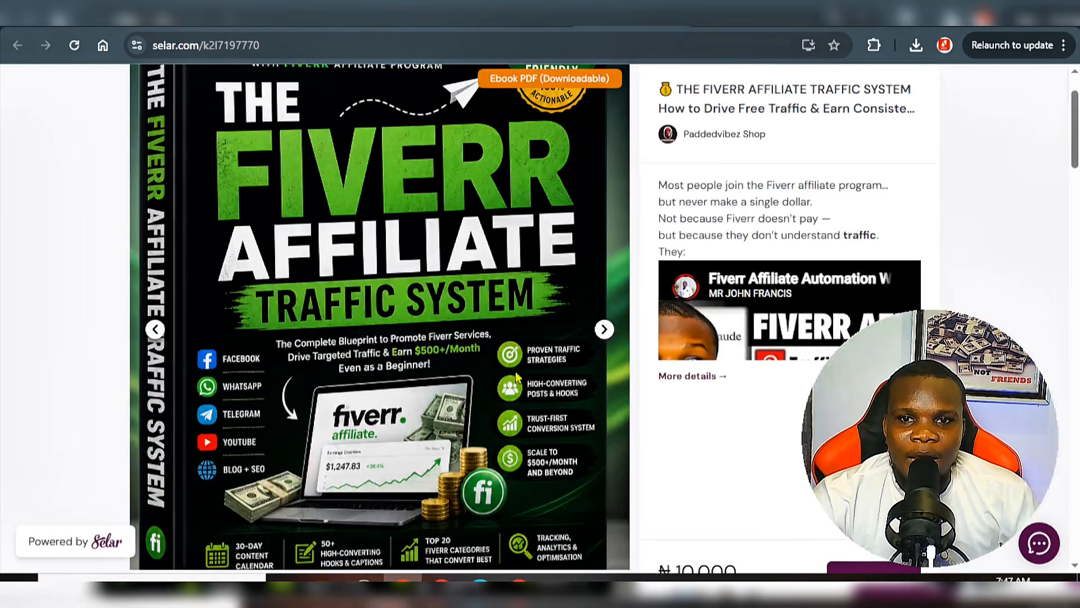
{"action": "scroll", "coordinate": [585, 211], "scroll_direction": "up", "scroll_amount": 2}
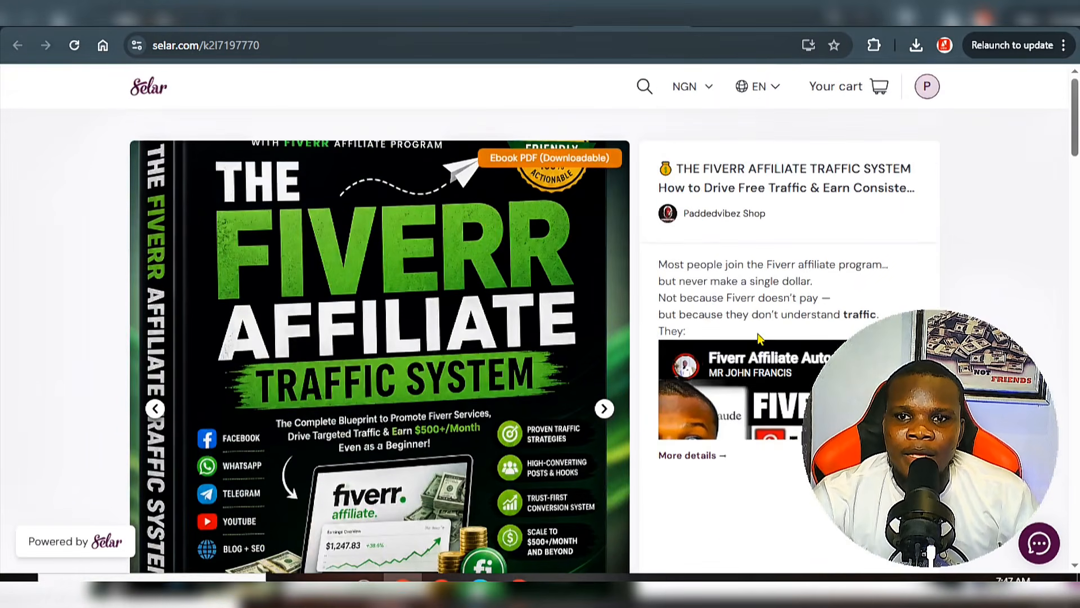
{"action": "scroll", "coordinate": [756, 333], "scroll_direction": "down", "scroll_amount": 5}
{"action": "scroll", "coordinate": [750, 325], "scroll_direction": "down", "scroll_amount": 7}
{"action": "scroll", "coordinate": [759, 163], "scroll_direction": "up", "scroll_amount": 4}
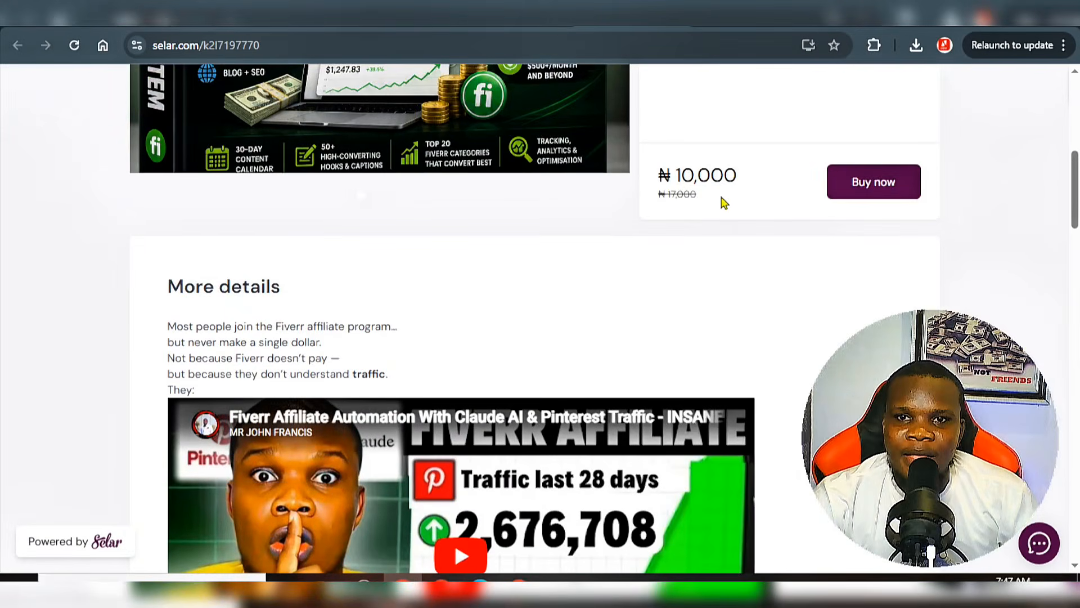
{"action": "scroll", "coordinate": [700, 207], "scroll_direction": "down", "scroll_amount": 7}
{"action": "scroll", "coordinate": [701, 206], "scroll_direction": "up", "scroll_amount": 15}
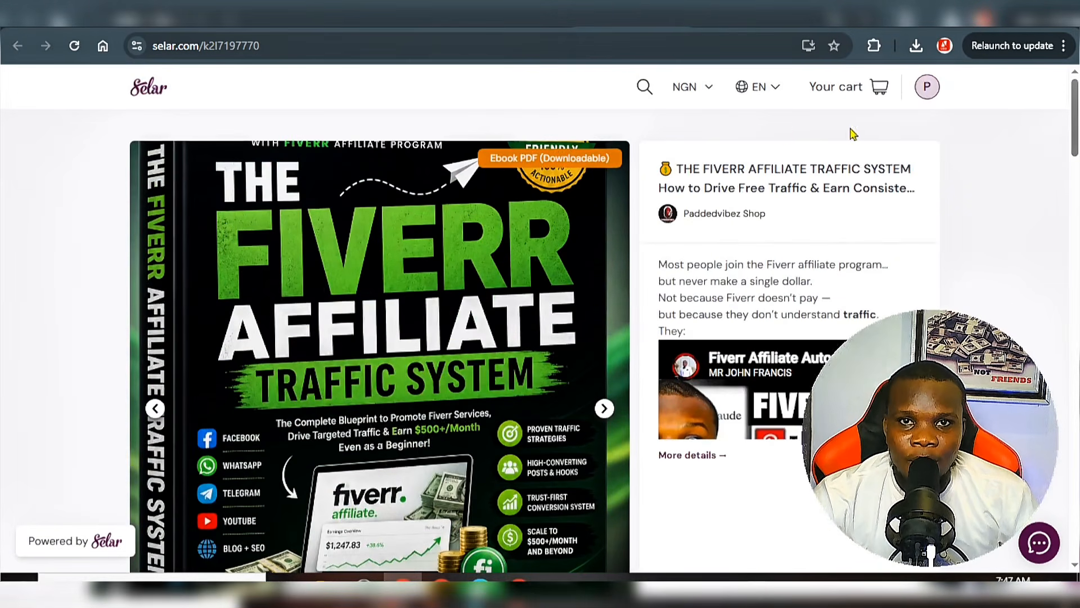
Return to the product's edit page, check the available profile types and open the list of all products.
{"action": "left_click", "coordinate": [517, 20]}
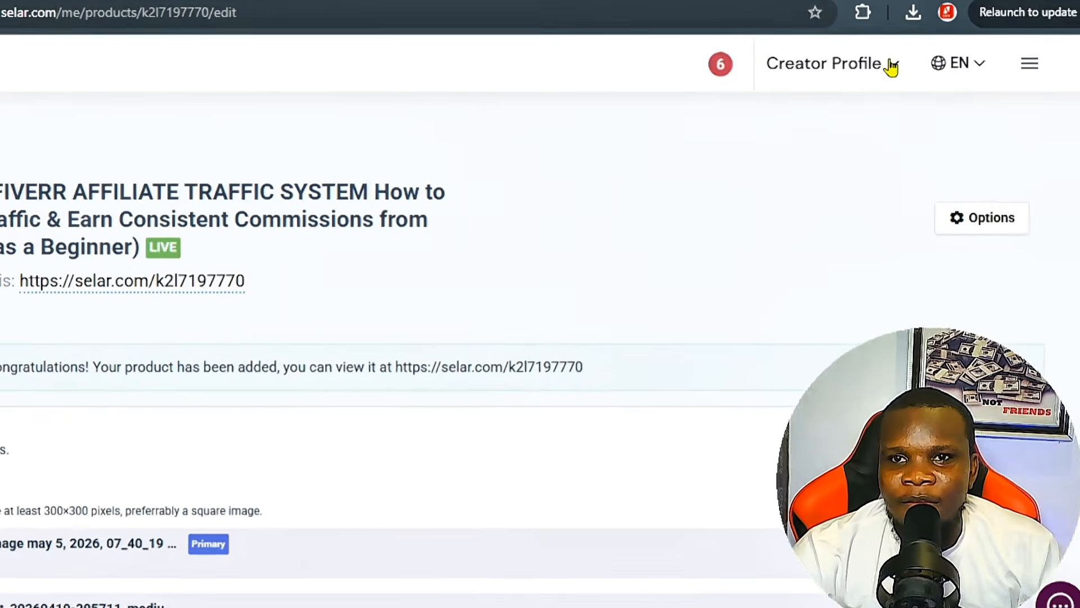
{"action": "left_click", "coordinate": [872, 88]}
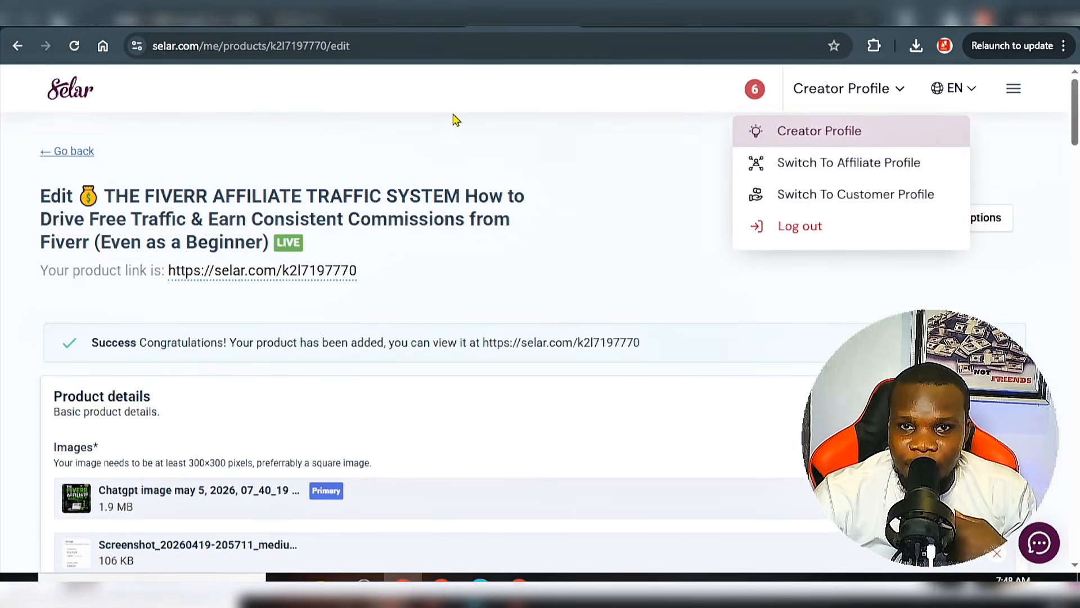
{"action": "left_click", "coordinate": [899, 96]}
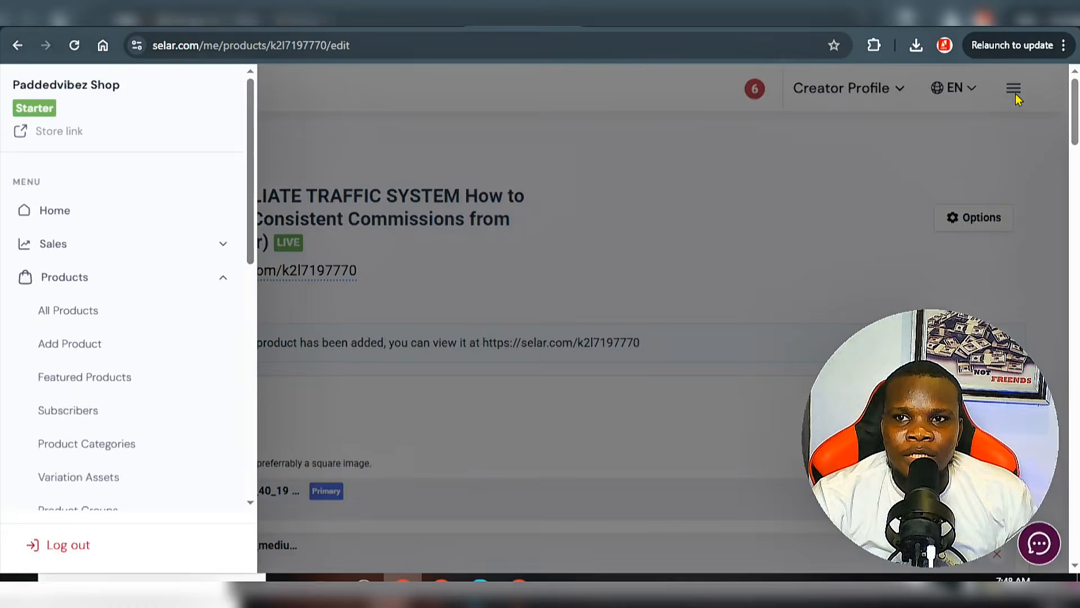
{"action": "left_click", "coordinate": [1013, 97]}
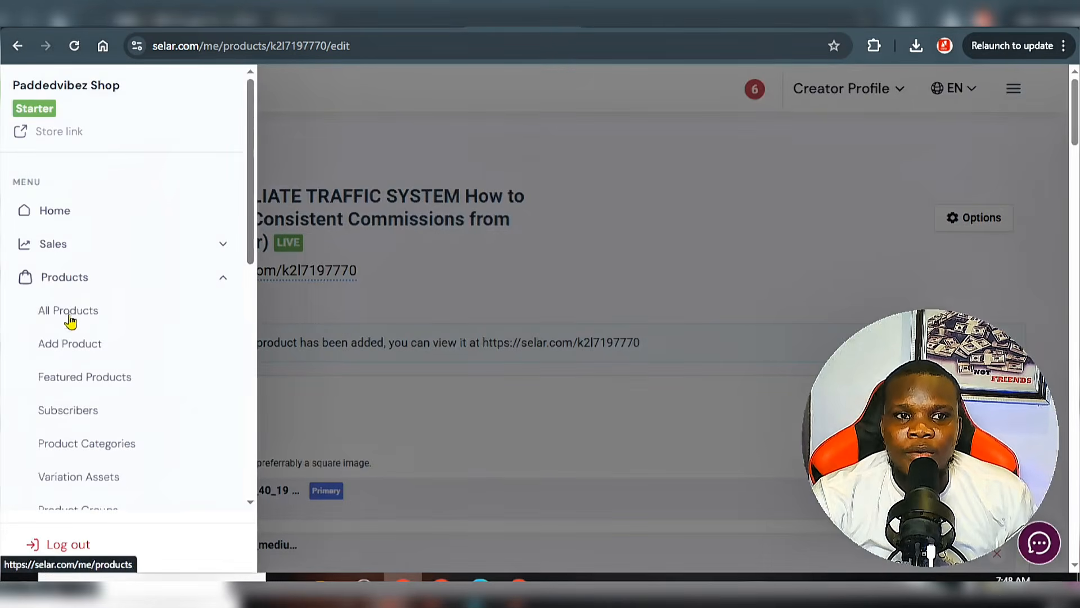
{"action": "left_click", "coordinate": [74, 314]}
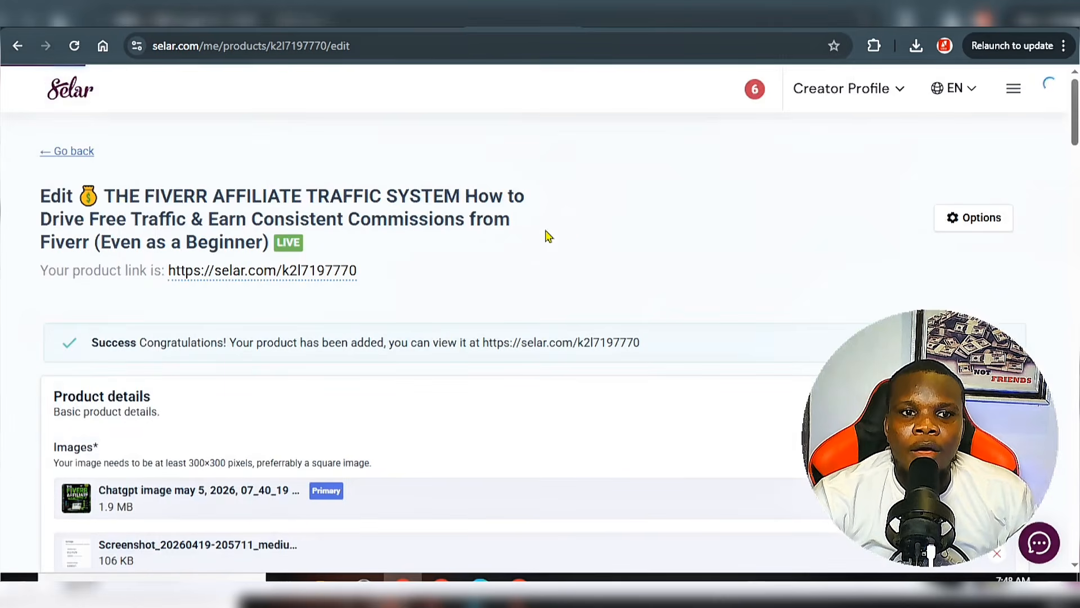
Open the Publish To Affiliate Network settings for the Fiverr Affiliate Traffic System product.
{"action": "scroll", "coordinate": [762, 282], "scroll_direction": "down", "scroll_amount": 1}
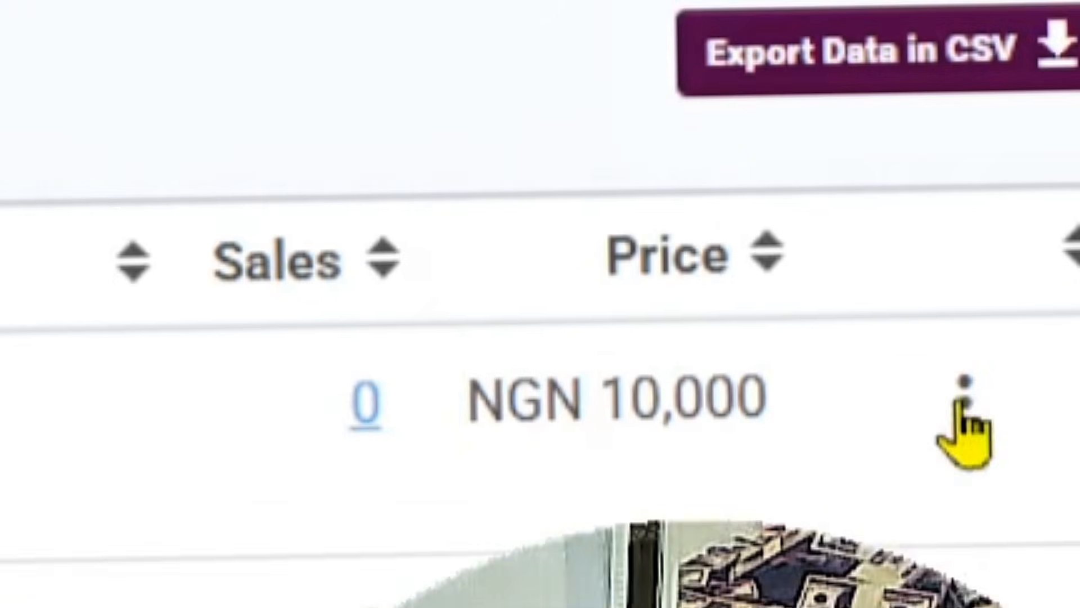
{"action": "left_click", "coordinate": [963, 424]}
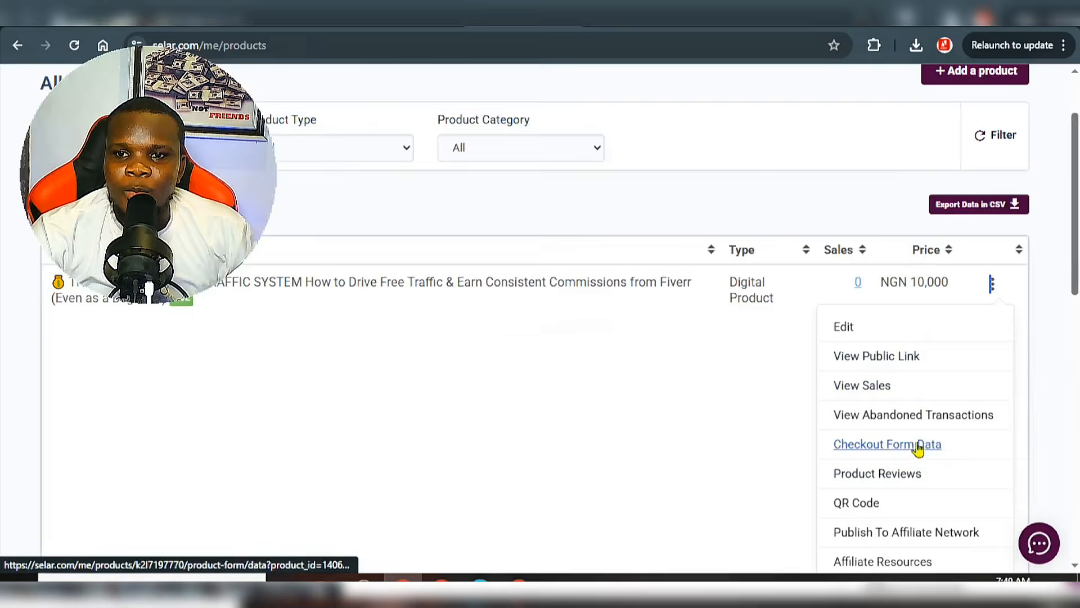
{"action": "scroll", "coordinate": [918, 448], "scroll_direction": "down", "scroll_amount": 3}
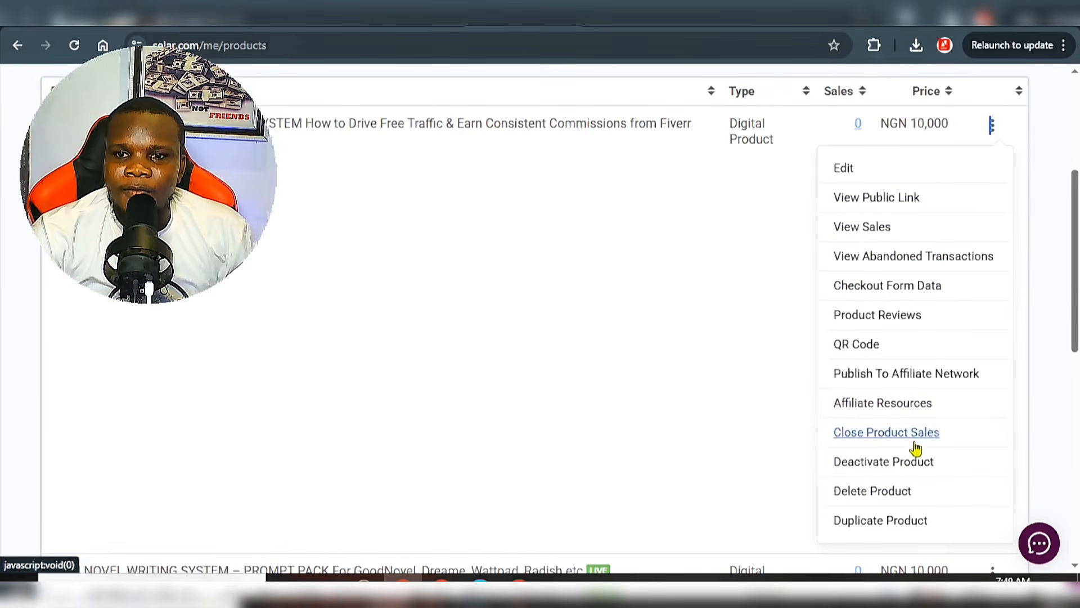
{"action": "left_click", "coordinate": [926, 382]}
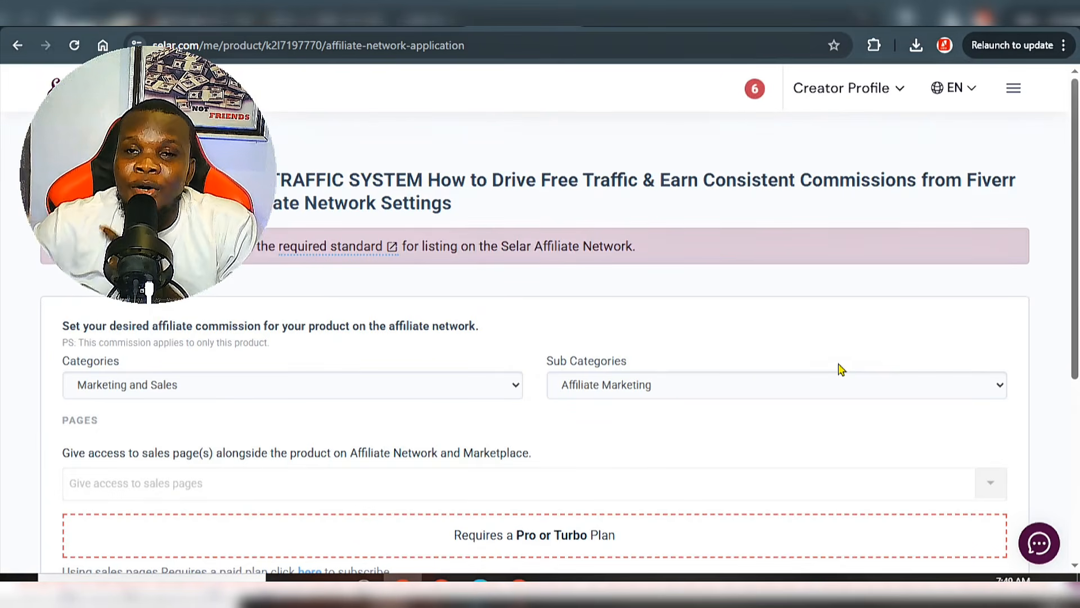
Set the product's affiliate network commission to 30% and publish it to the Selar Affiliate Network.
{"action": "scroll", "coordinate": [840, 369], "scroll_direction": "down", "scroll_amount": 5}
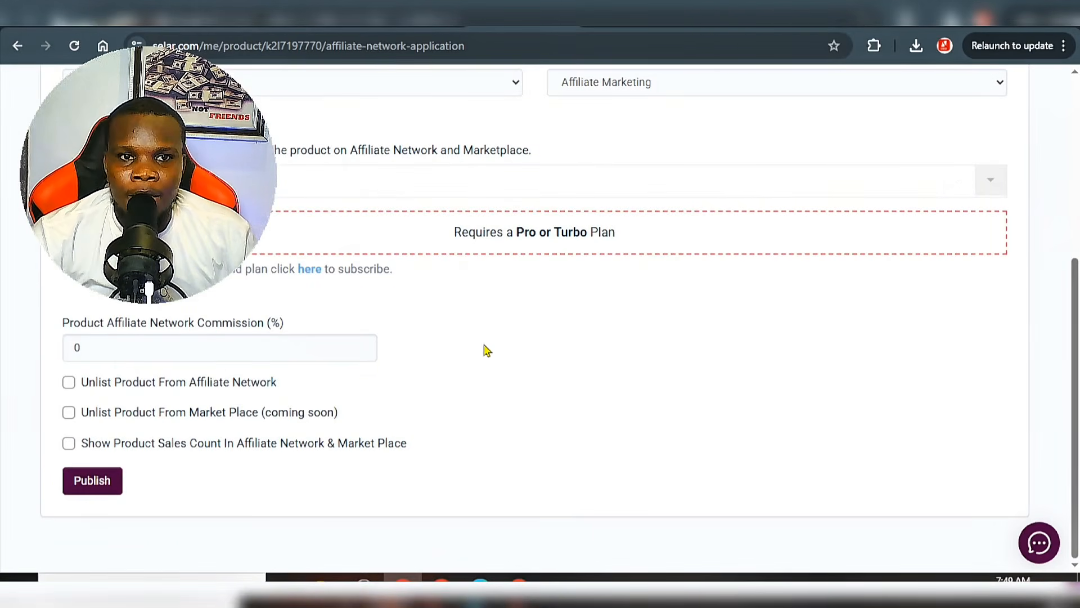
{"action": "left_click", "coordinate": [161, 342]}
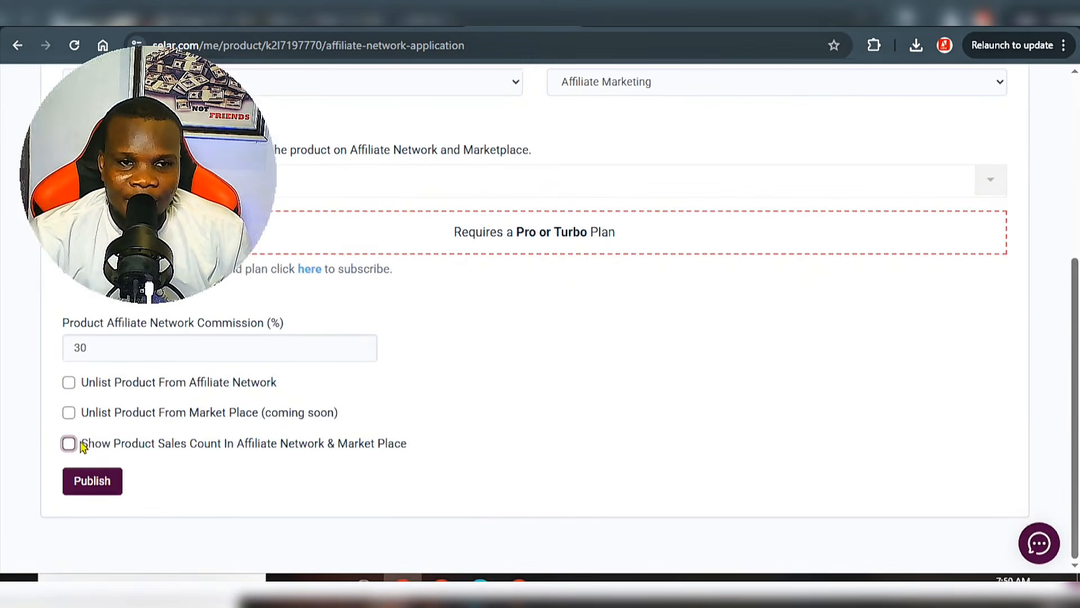
{"action": "left_click", "coordinate": [100, 483]}
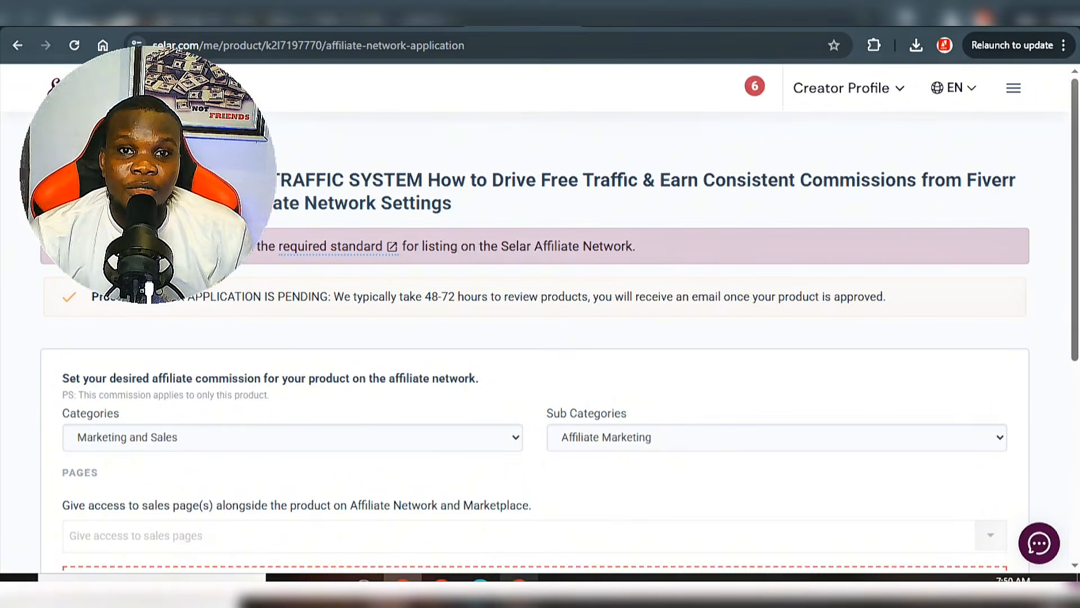
{"action": "left_click", "coordinate": [519, 580]}
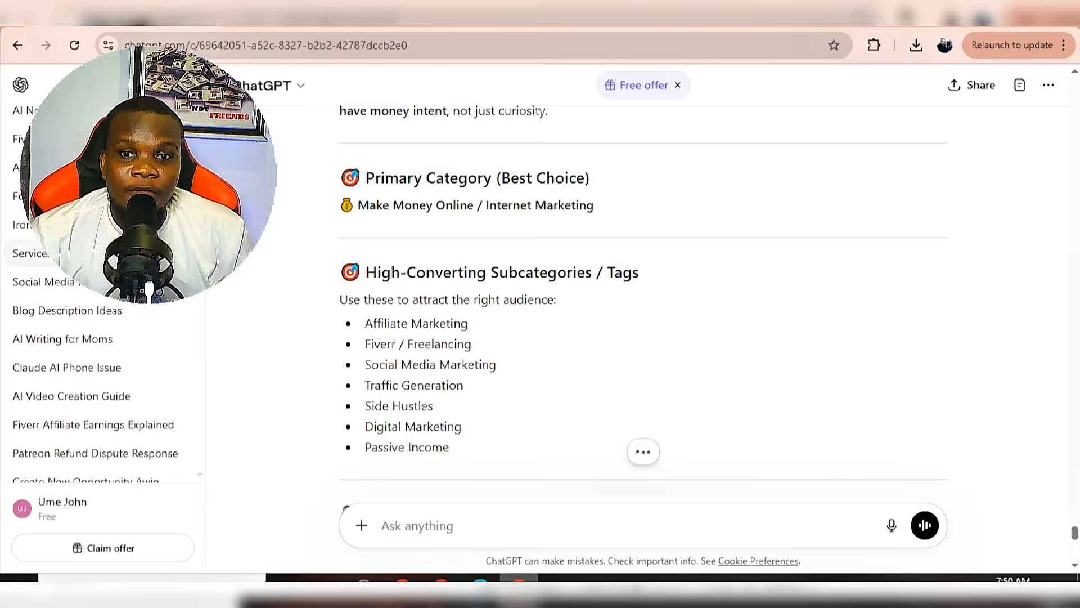
{"action": "left_click", "coordinate": [442, 579]}
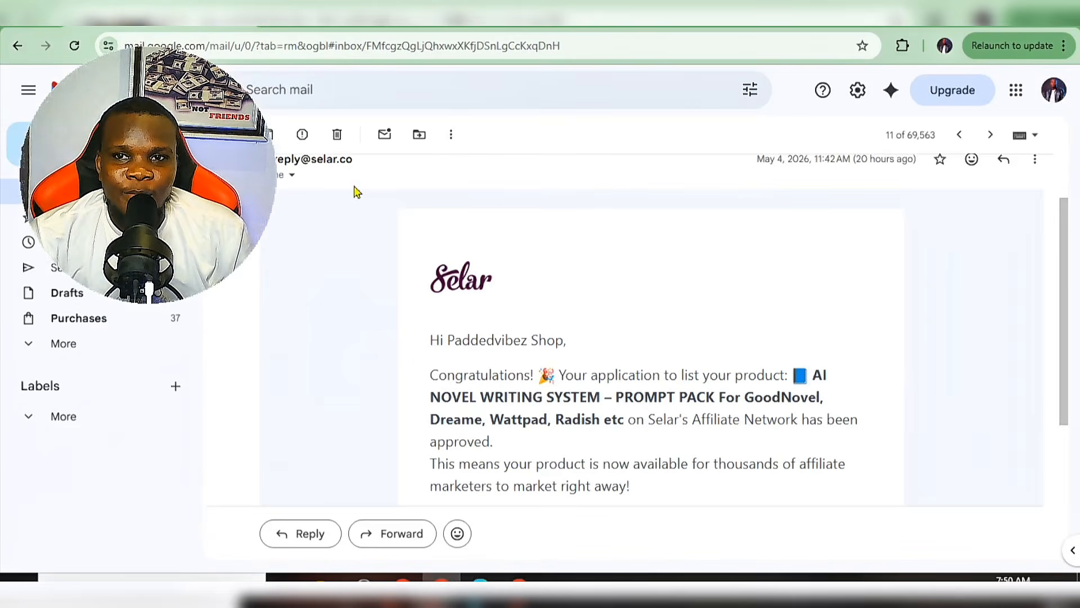
{"action": "scroll", "coordinate": [359, 197], "scroll_direction": "up", "scroll_amount": 2}
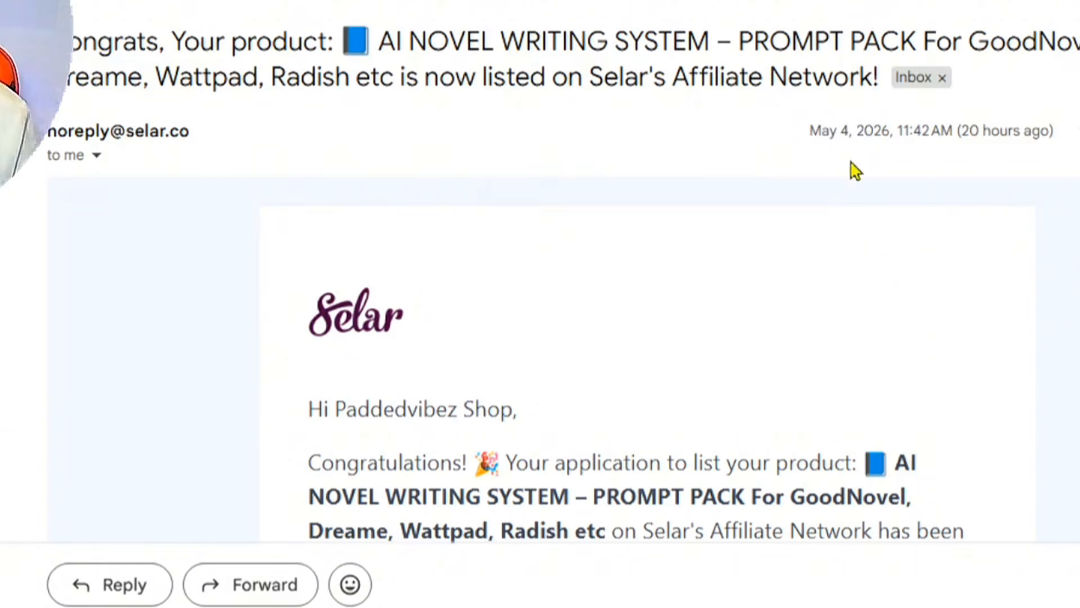
{"action": "scroll", "coordinate": [895, 309], "scroll_direction": "down", "scroll_amount": 2}
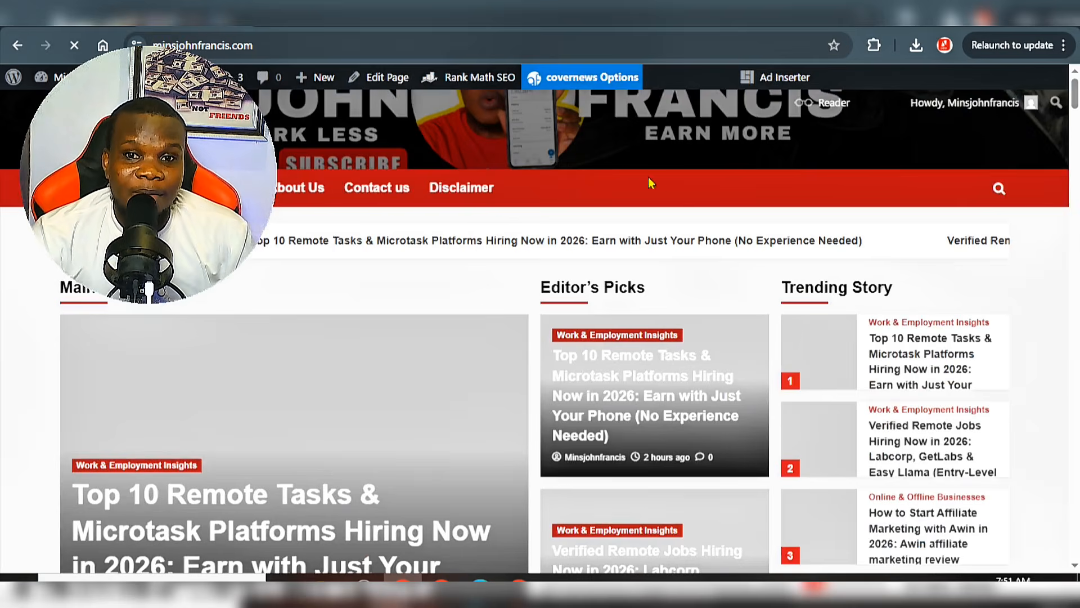
Look through the blog's home page, examining its recent posts, author section, Blogging Challenge banner and WhatsApp group banner.
{"action": "scroll", "coordinate": [519, 363], "scroll_direction": "down", "scroll_amount": 4}
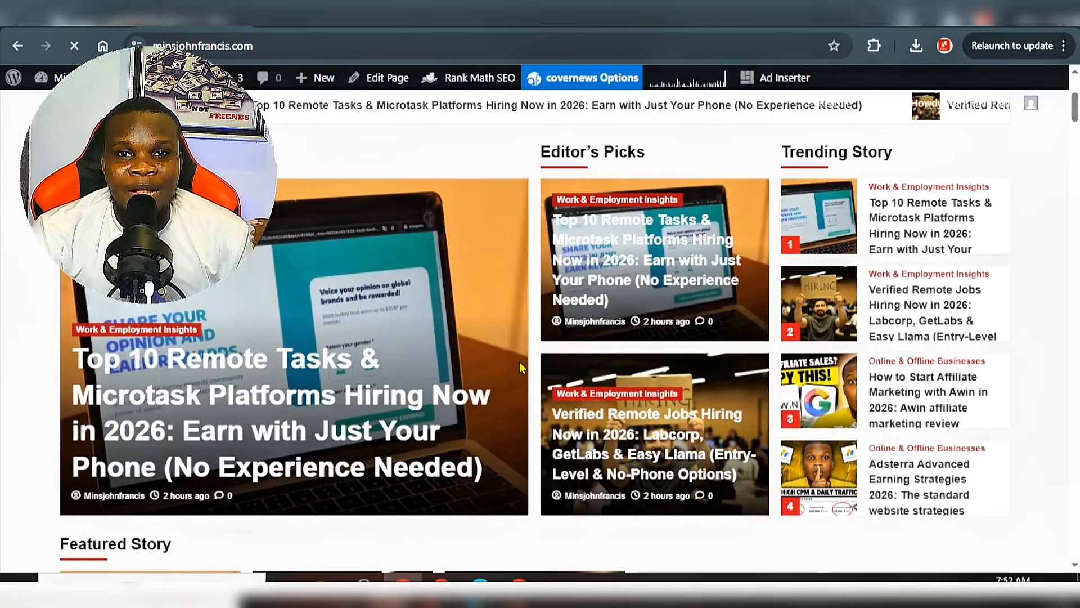
{"action": "scroll", "coordinate": [520, 367], "scroll_direction": "down", "scroll_amount": 9}
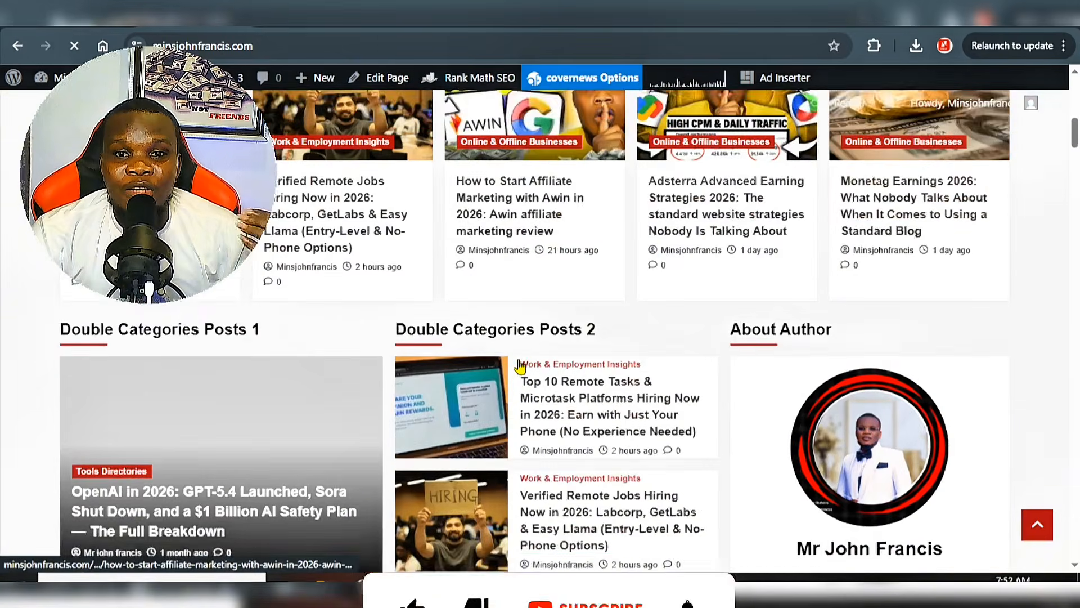
{"action": "scroll", "coordinate": [520, 366], "scroll_direction": "down", "scroll_amount": 10}
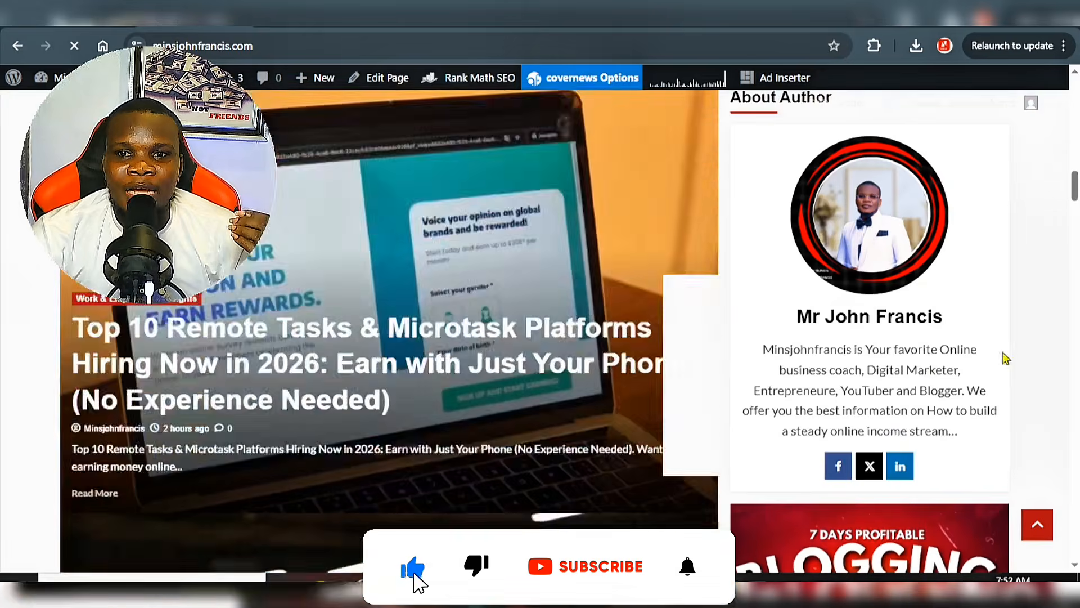
{"action": "scroll", "coordinate": [1006, 358], "scroll_direction": "down", "scroll_amount": 10}
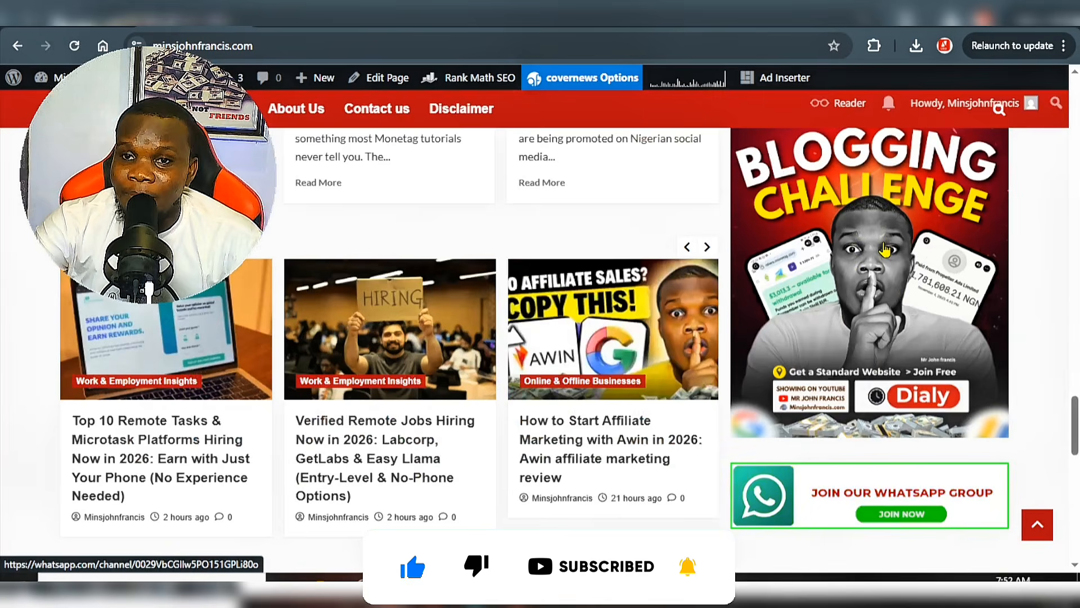
{"action": "scroll", "coordinate": [535, 405], "scroll_direction": "up", "scroll_amount": 5}
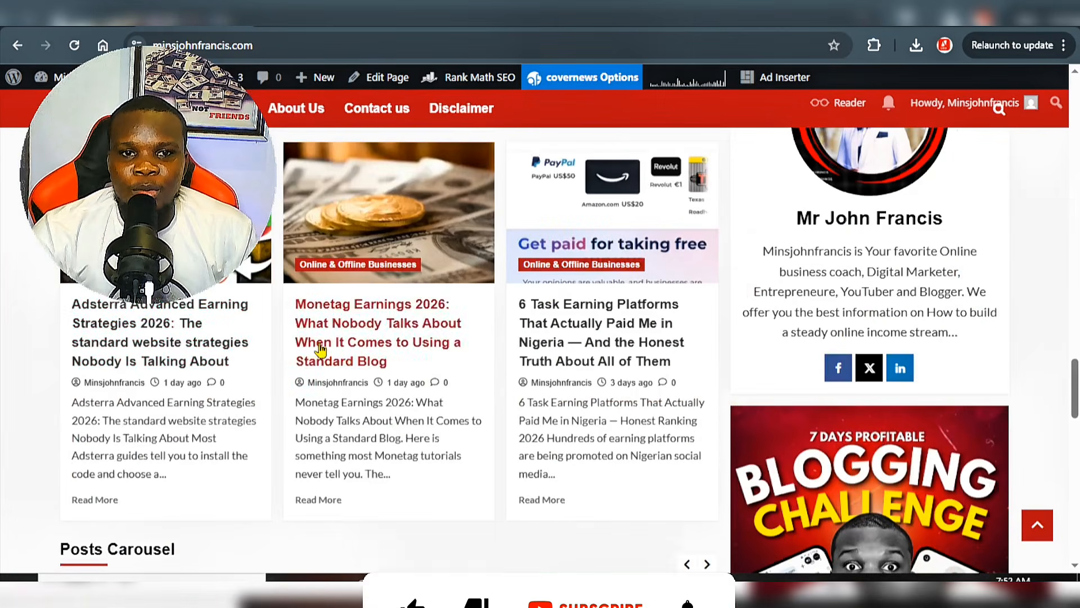
Open the Adsterra Advanced Earning Strategies 2026 post and examine its comment area, Blogging Challenge banner and WhatsApp group banner.
{"action": "left_click", "coordinate": [148, 324]}
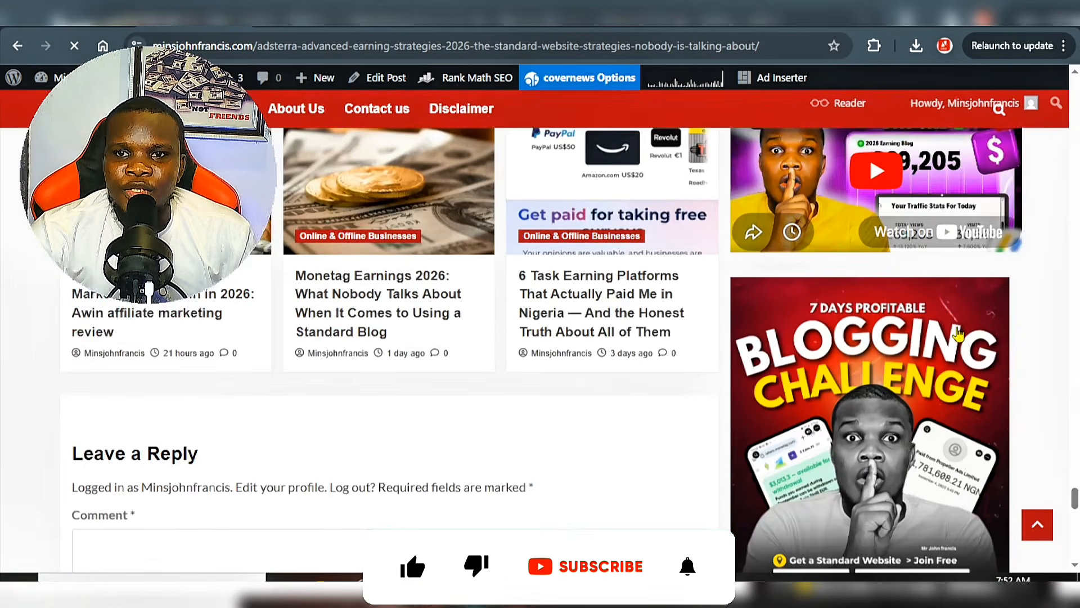
{"action": "scroll", "coordinate": [982, 425], "scroll_direction": "down", "scroll_amount": 3}
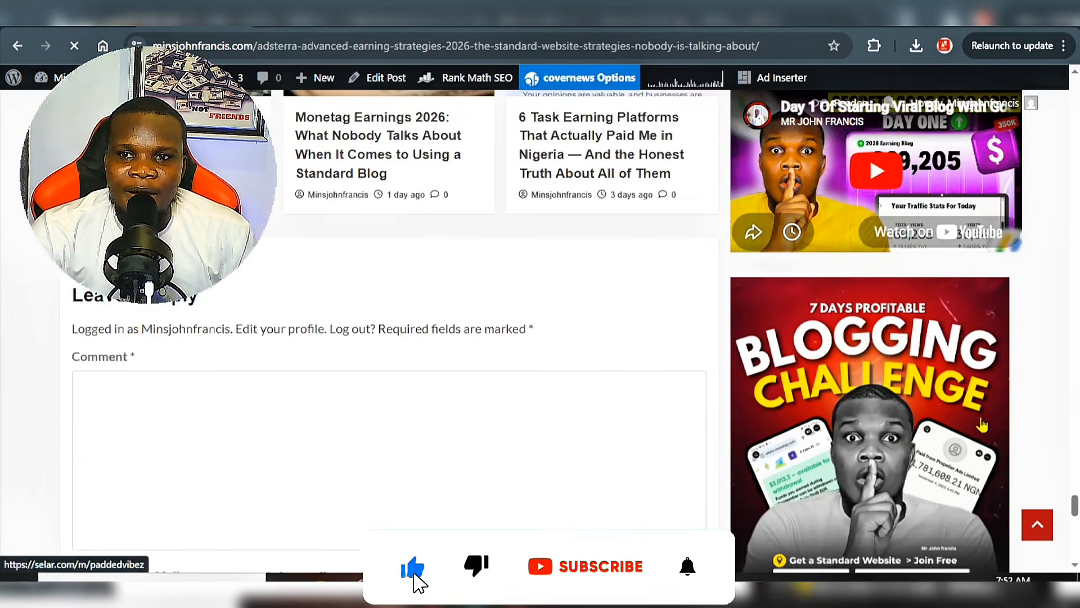
{"action": "scroll", "coordinate": [900, 372], "scroll_direction": "down", "scroll_amount": 6}
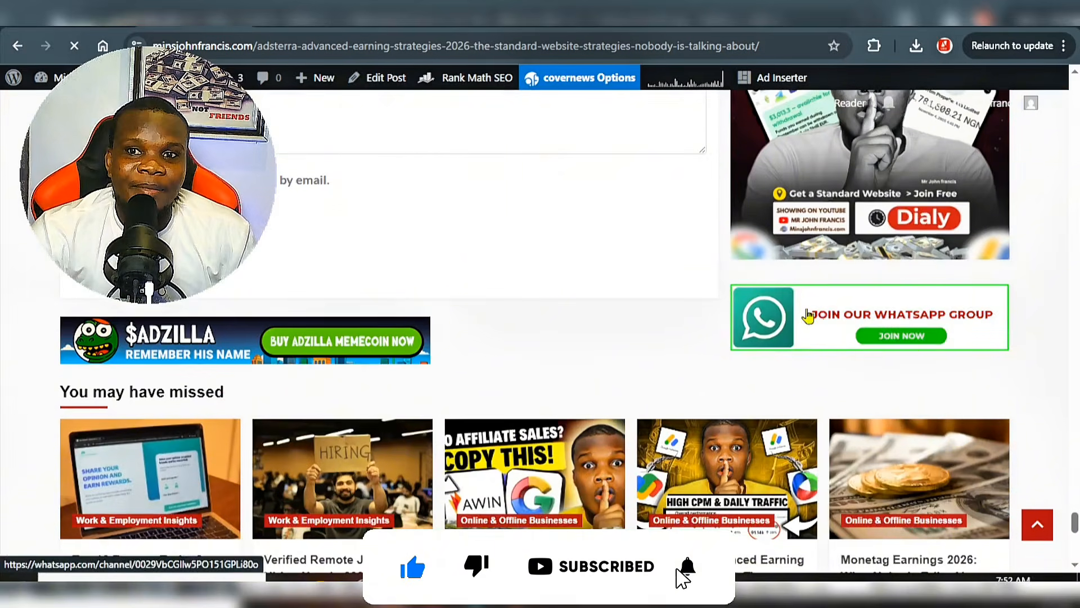
{"action": "scroll", "coordinate": [890, 177], "scroll_direction": "up", "scroll_amount": 2}
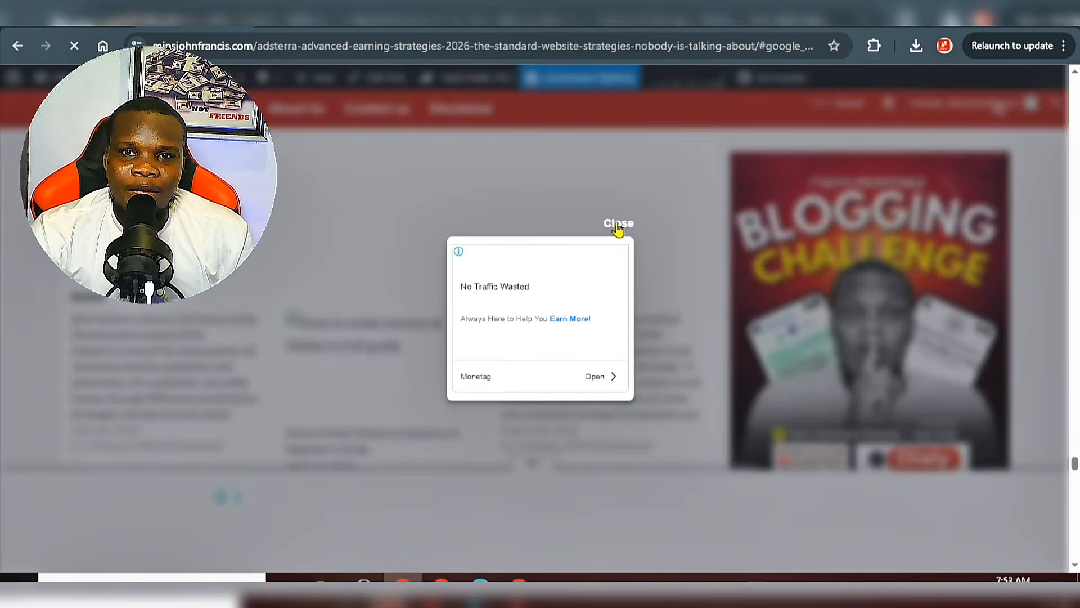
Dismiss the Monetag ad overlay and select the web address of the Paddedvibez Shop storefront on Selar.
{"action": "left_click", "coordinate": [617, 224]}
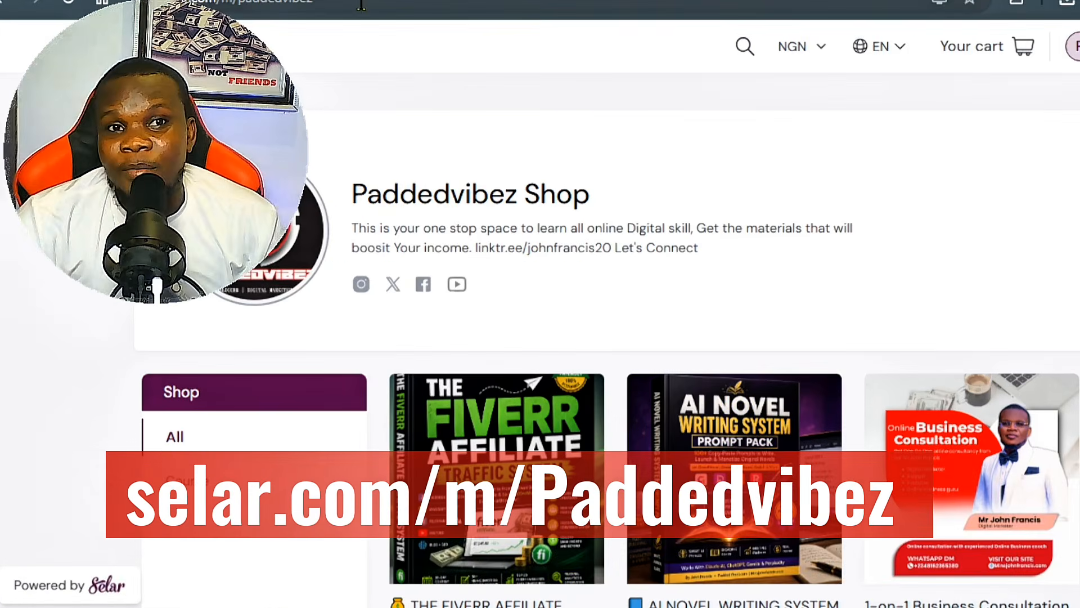
{"action": "left_click", "coordinate": [315, 47]}
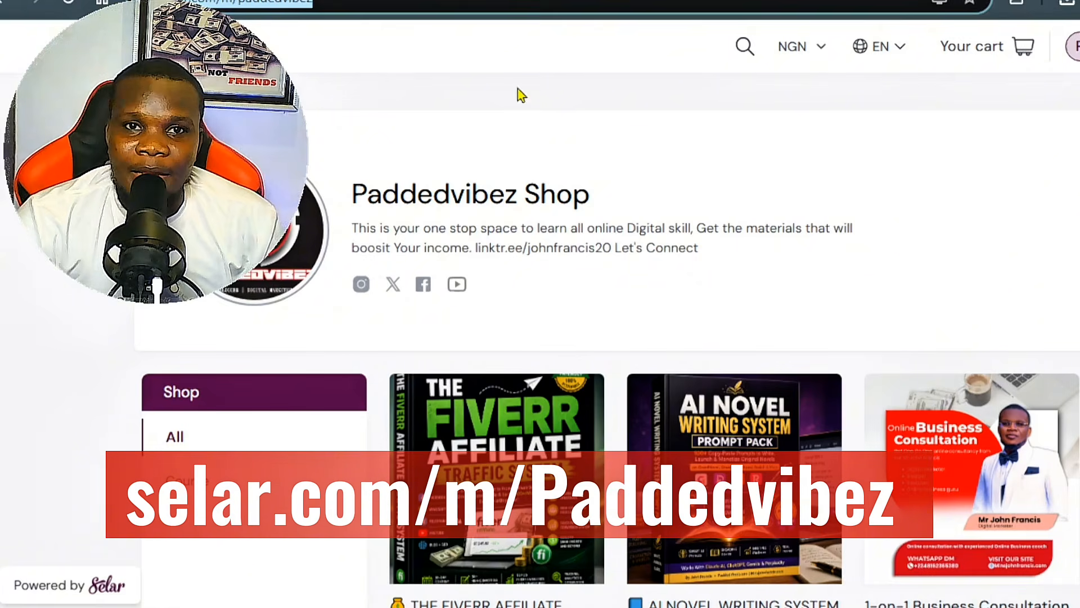